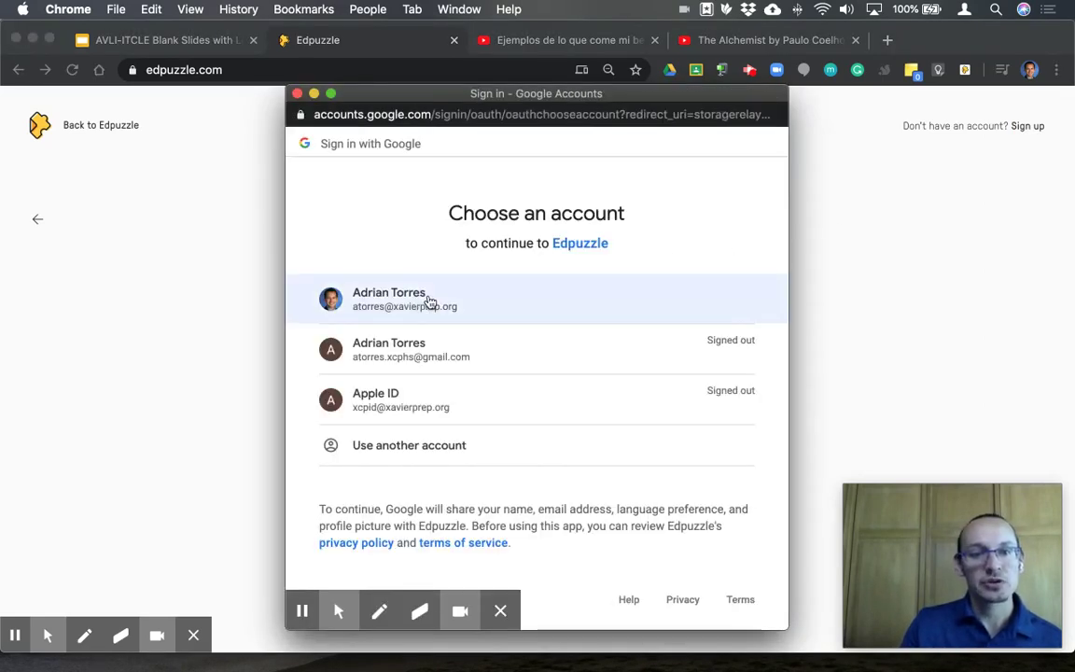
# Sign in to Edpuzzle with the first listed Google account and look over the profile menu options
pyautogui.click(430, 301)
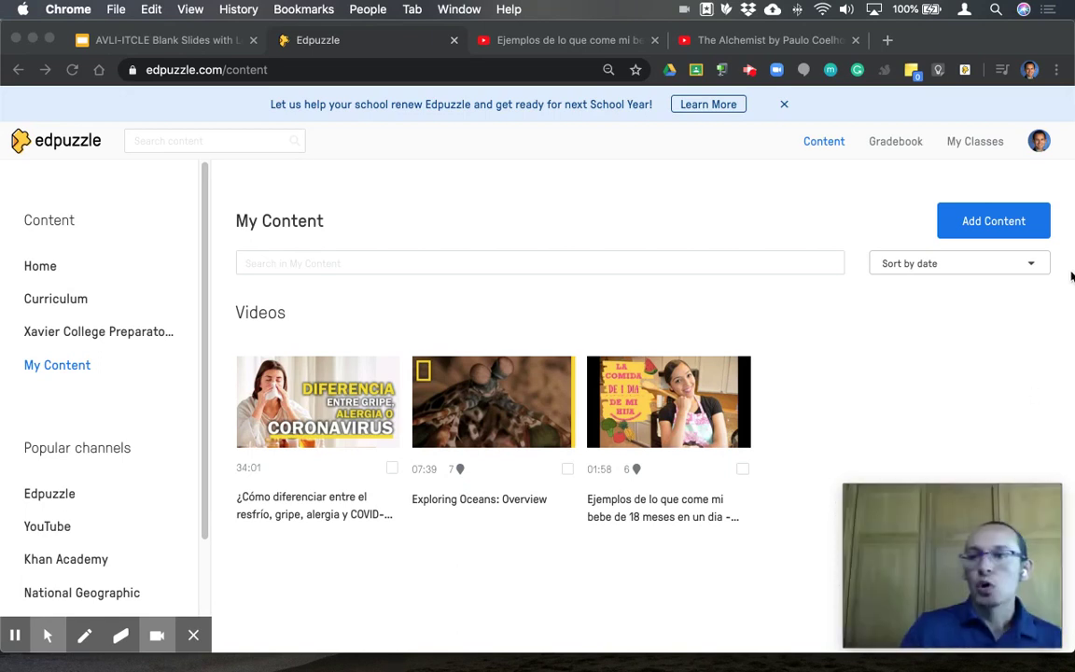
pyautogui.click(1044, 145)
pyautogui.click(1041, 144)
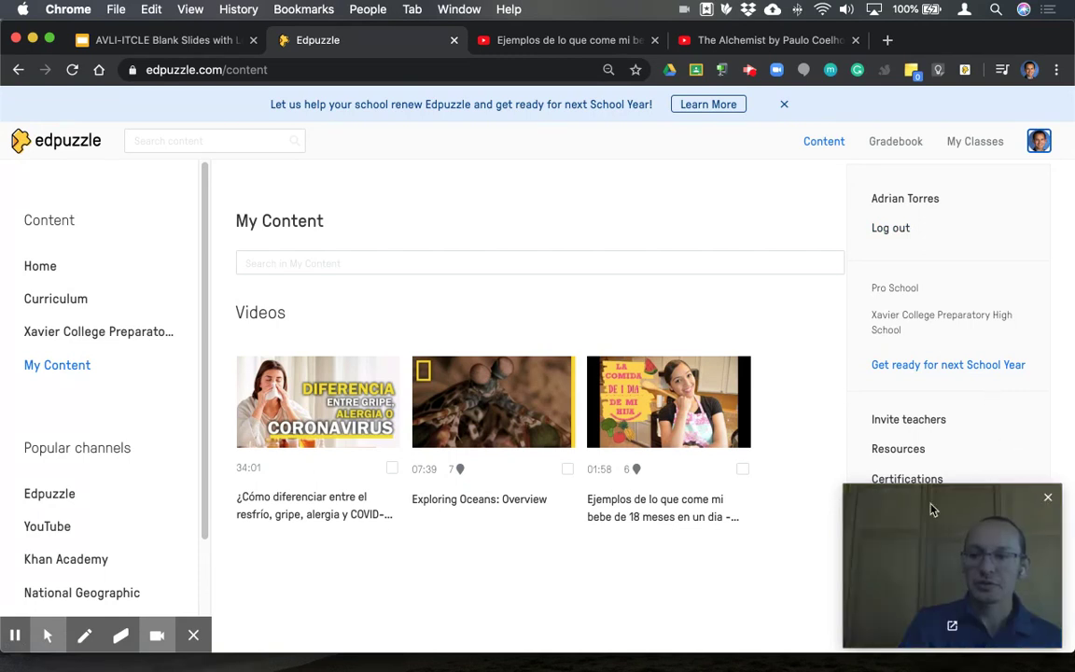
pyautogui.moveTo(941, 507); pyautogui.dragTo(483, 506)
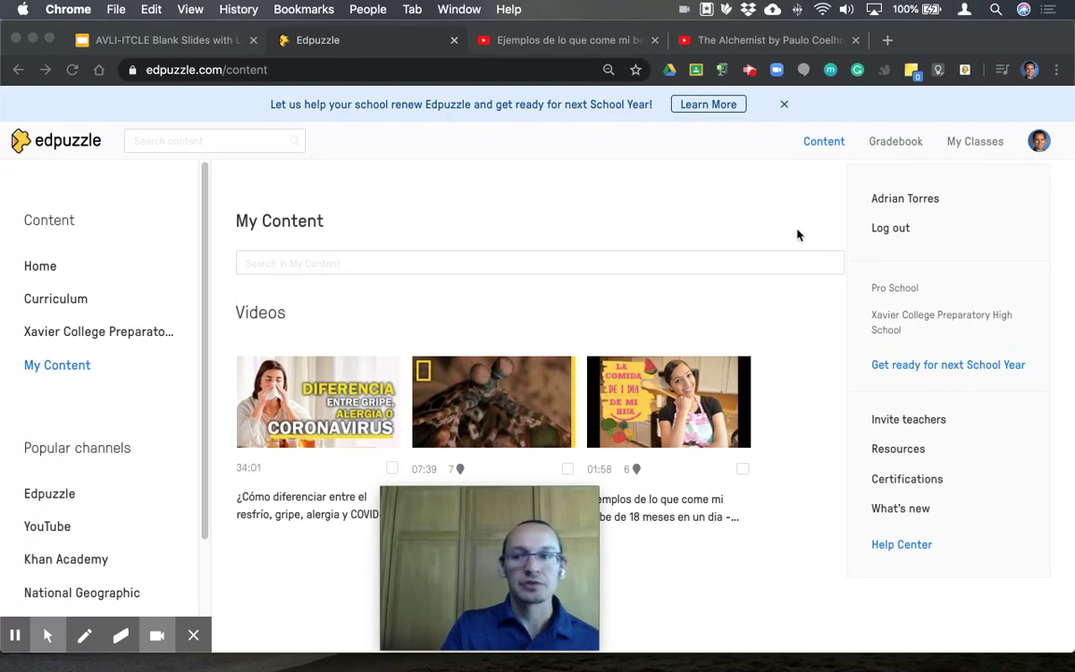
pyautogui.click(1042, 148)
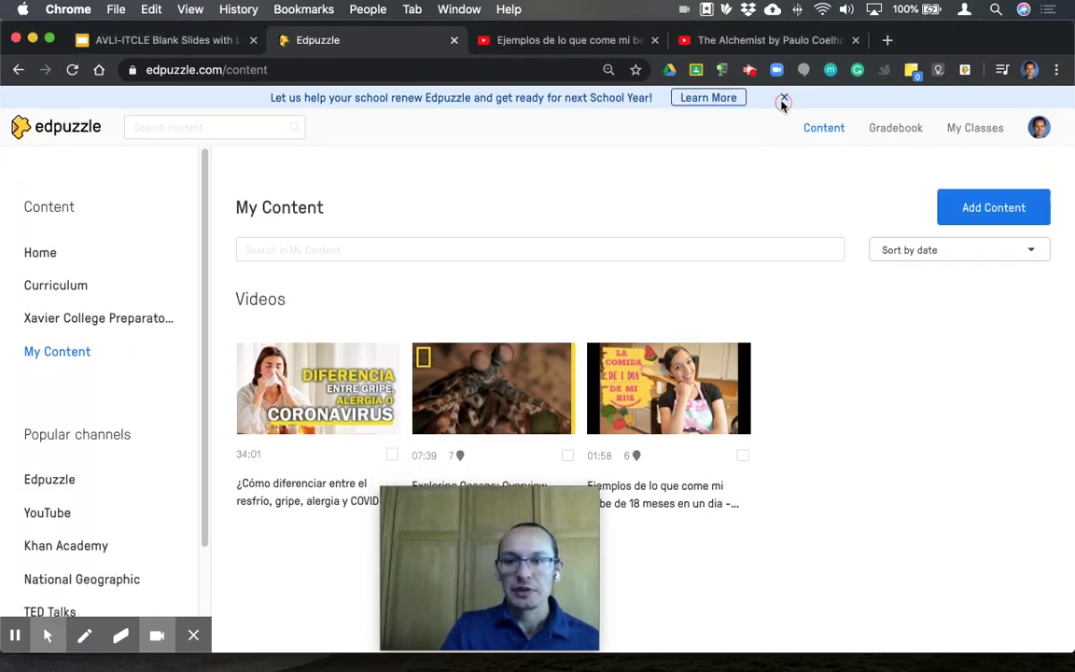
# Dismiss the school renewal banner above the My Content page
pyautogui.click(784, 105)
pyautogui.moveTo(550, 501); pyautogui.dragTo(1050, 473)
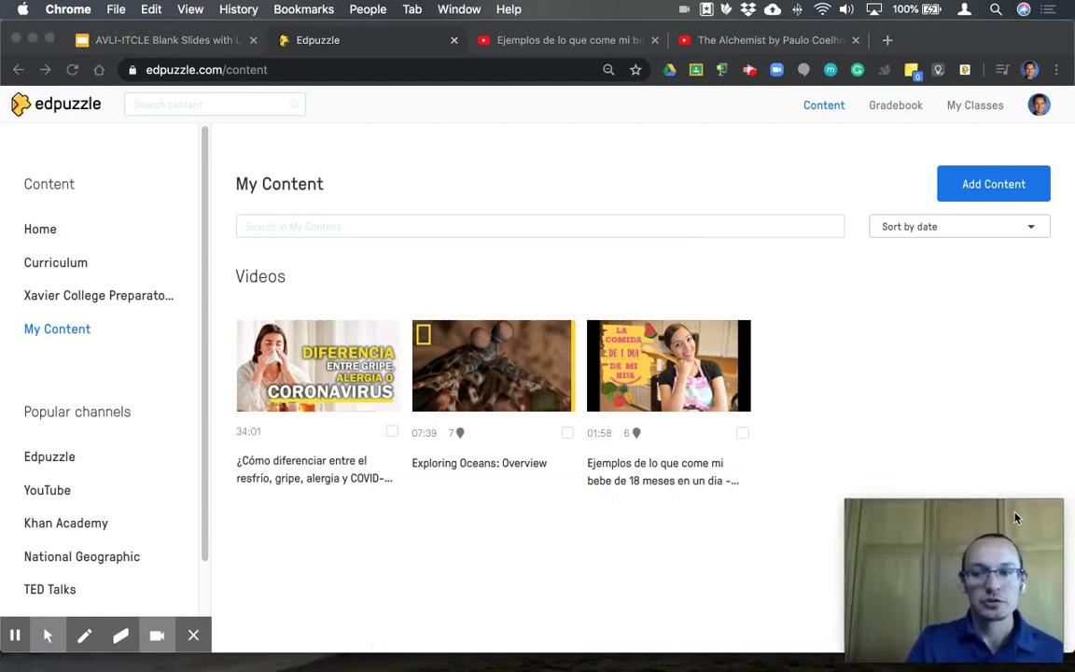
pyautogui.click(193, 636)
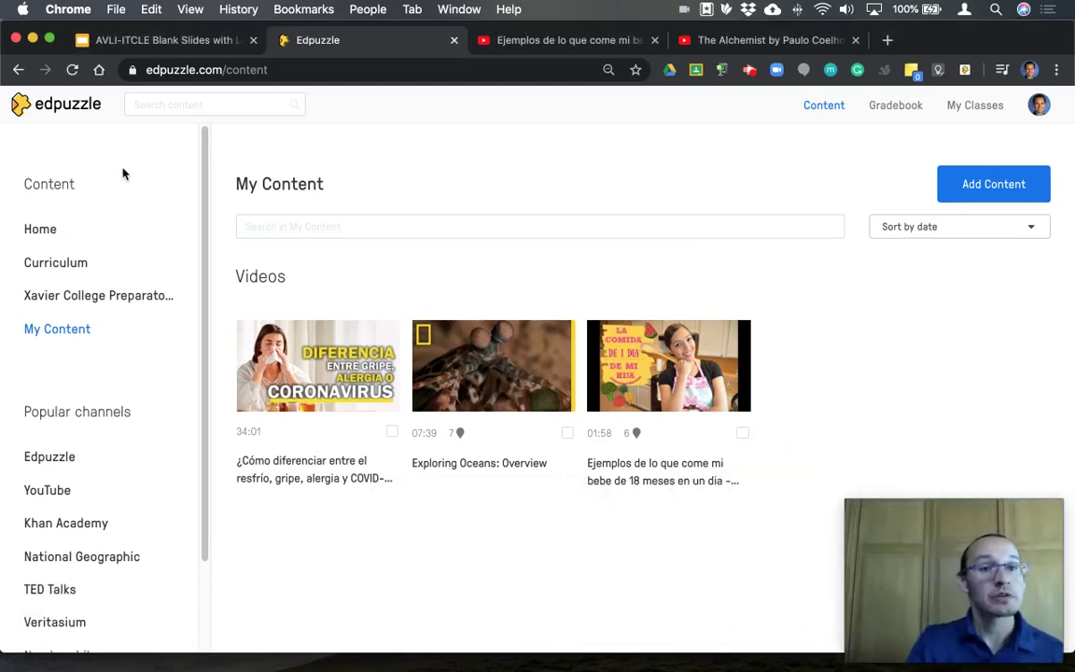
# View the popular channels Crash Course, Numberphile and TED Talks
pyautogui.moveTo(205, 157); pyautogui.dragTo(205, 288)
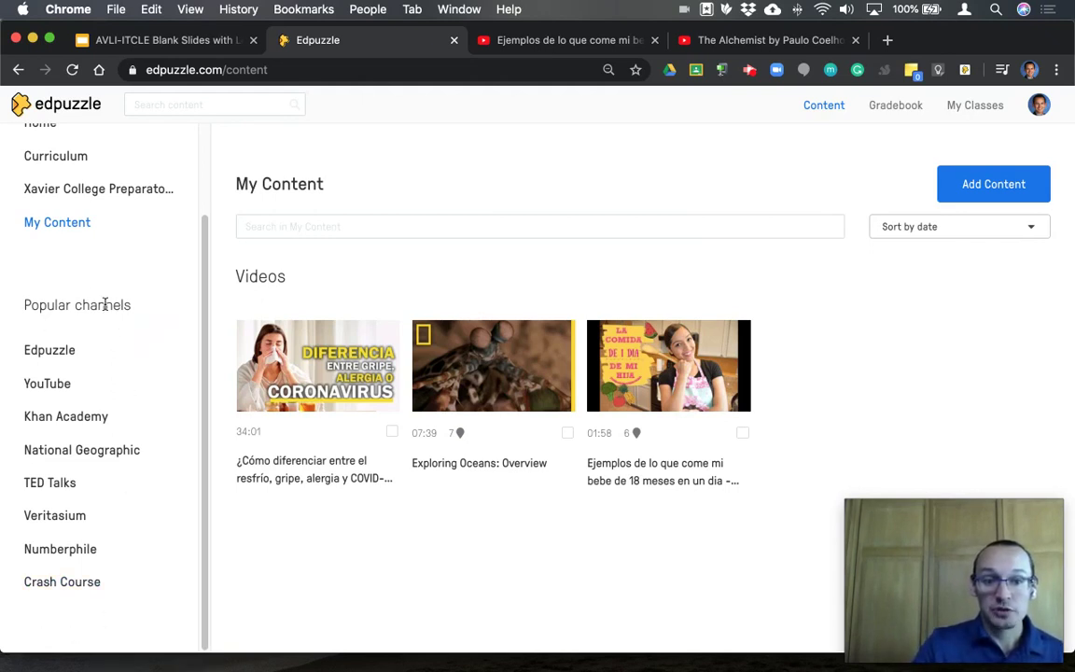
pyautogui.click(88, 583)
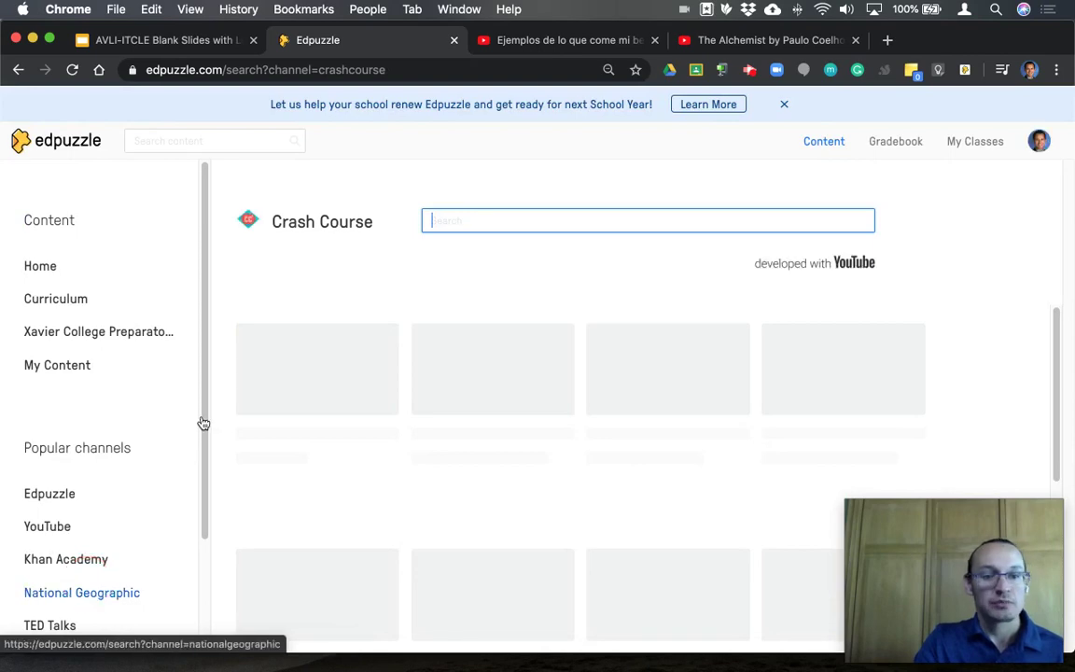
pyautogui.moveTo(207, 412); pyautogui.dragTo(211, 511)
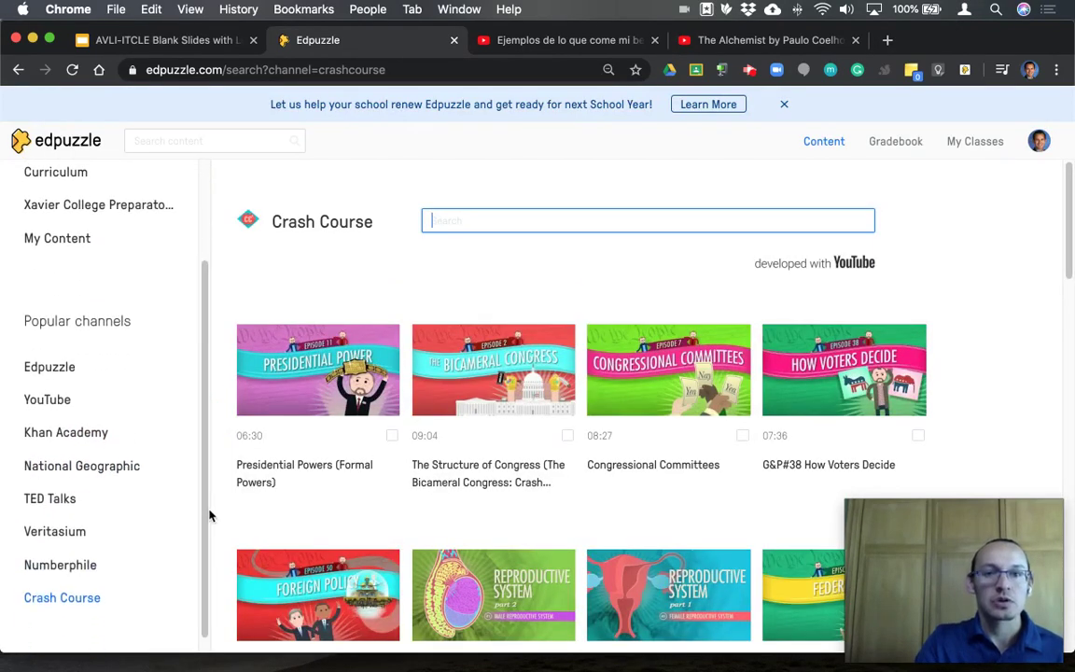
pyautogui.click(87, 567)
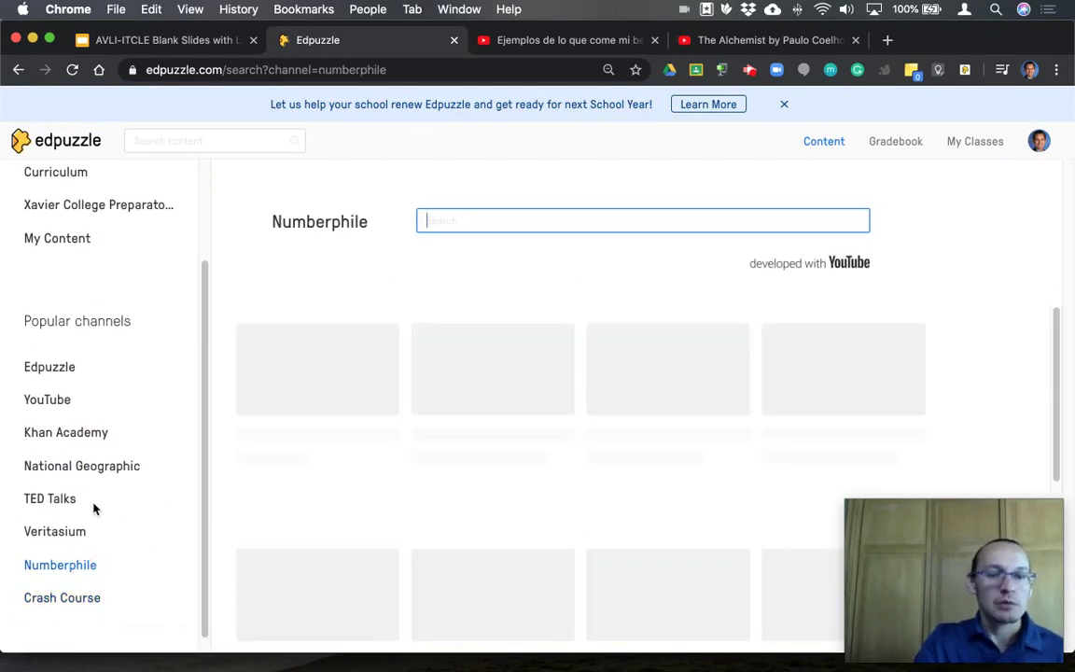
pyautogui.click(59, 502)
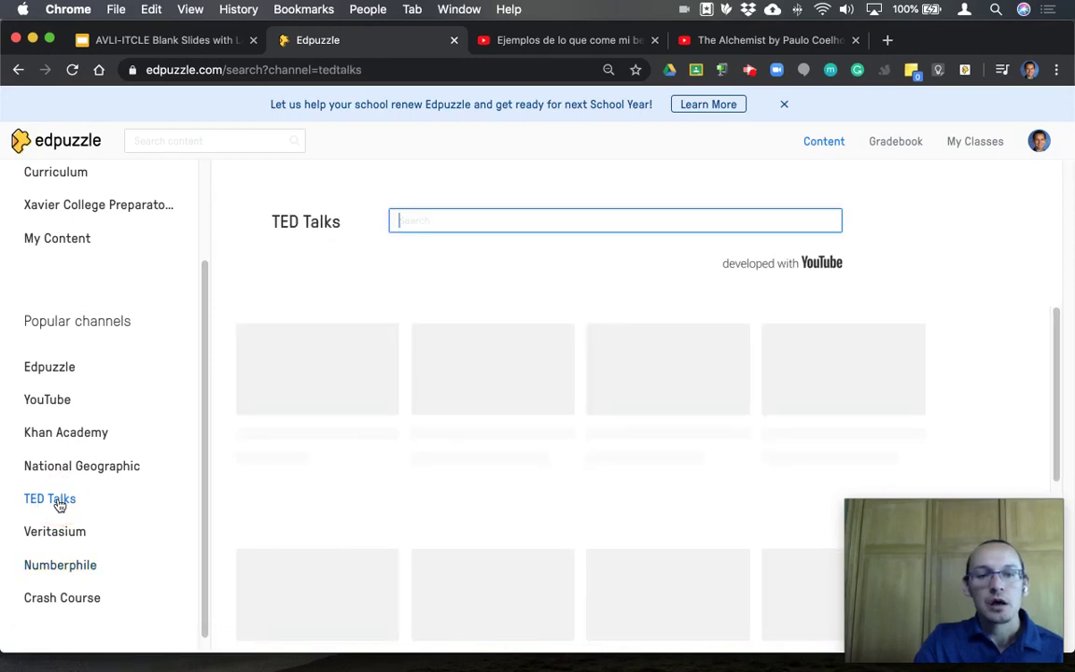
# View the videos offered by the National Geographic, Khan Academy and YouTube channels
pyautogui.click(84, 473)
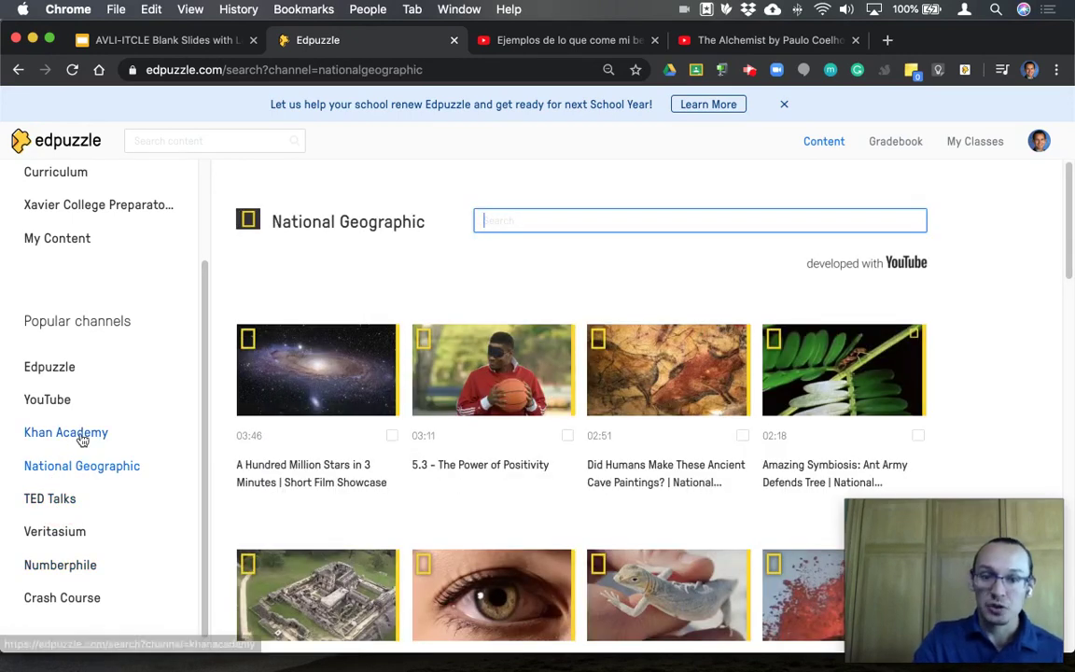
pyautogui.click(81, 439)
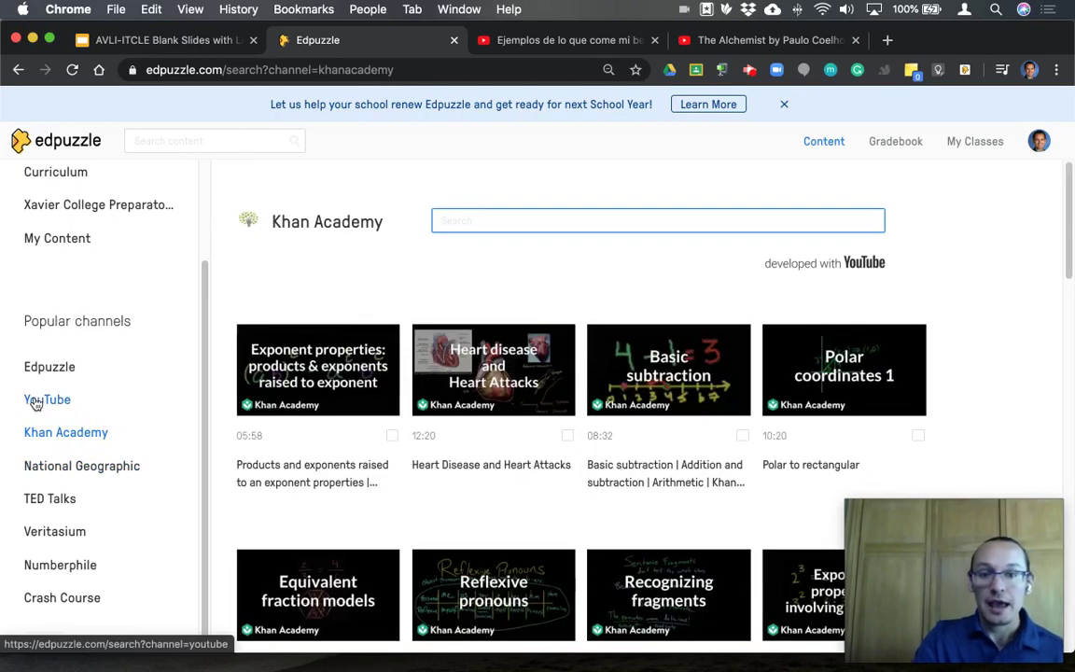
pyautogui.click(35, 401)
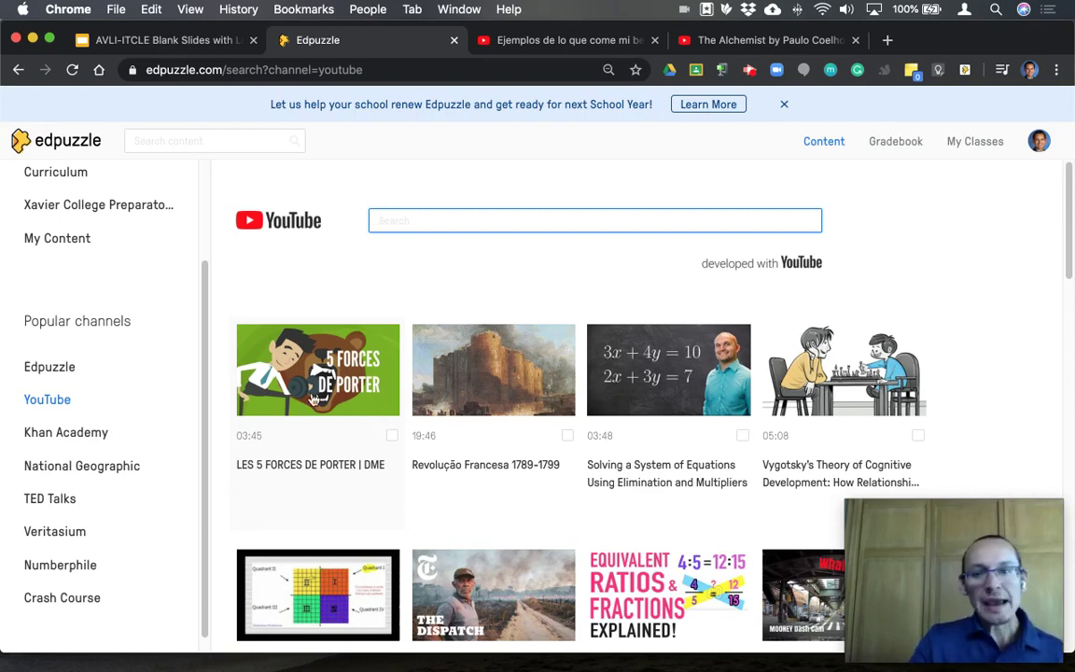
# View the Edpuzzle channel and examine the duration and question count of its first algebra lesson
pyautogui.click(58, 369)
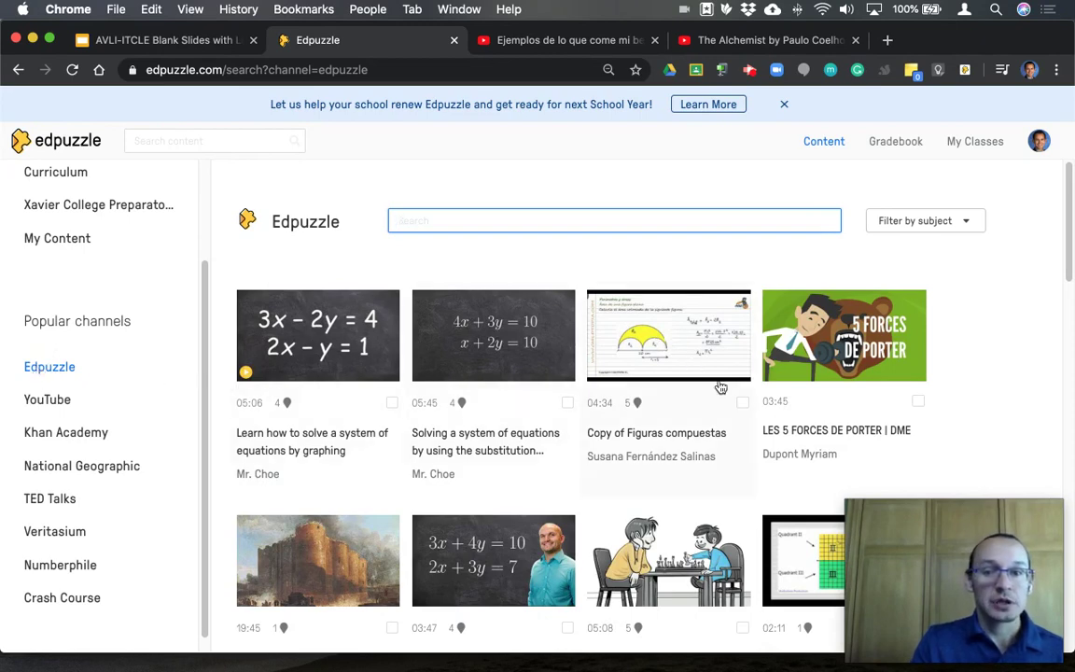
pyautogui.moveTo(1070, 201); pyautogui.dragTo(1070, 221)
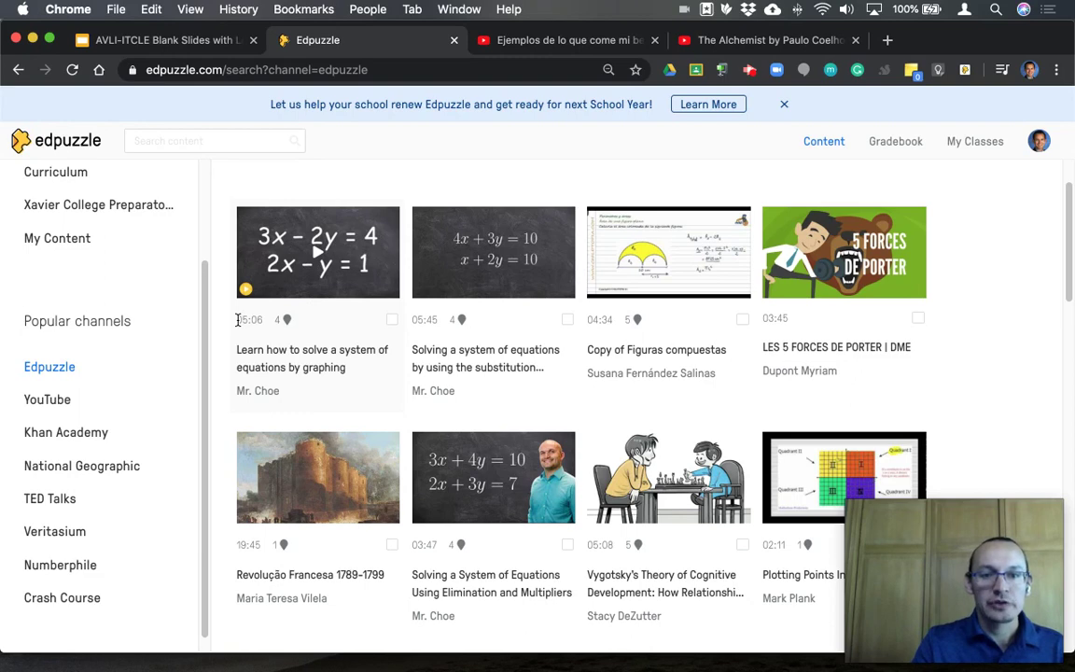
pyautogui.moveTo(238, 320); pyautogui.dragTo(263, 322)
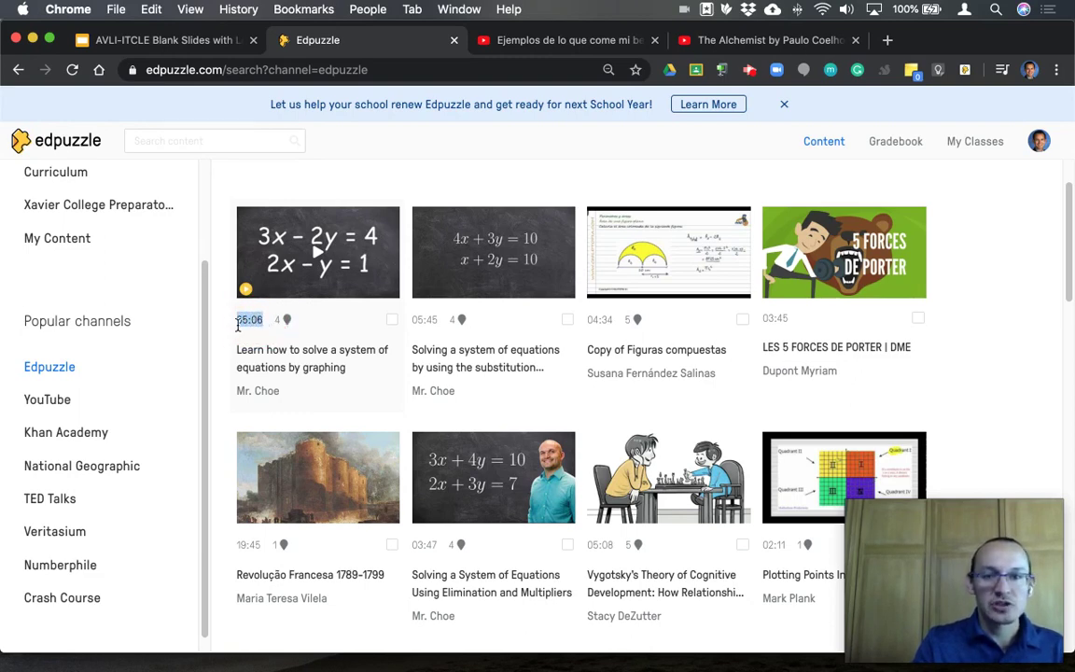
pyautogui.moveTo(288, 321)
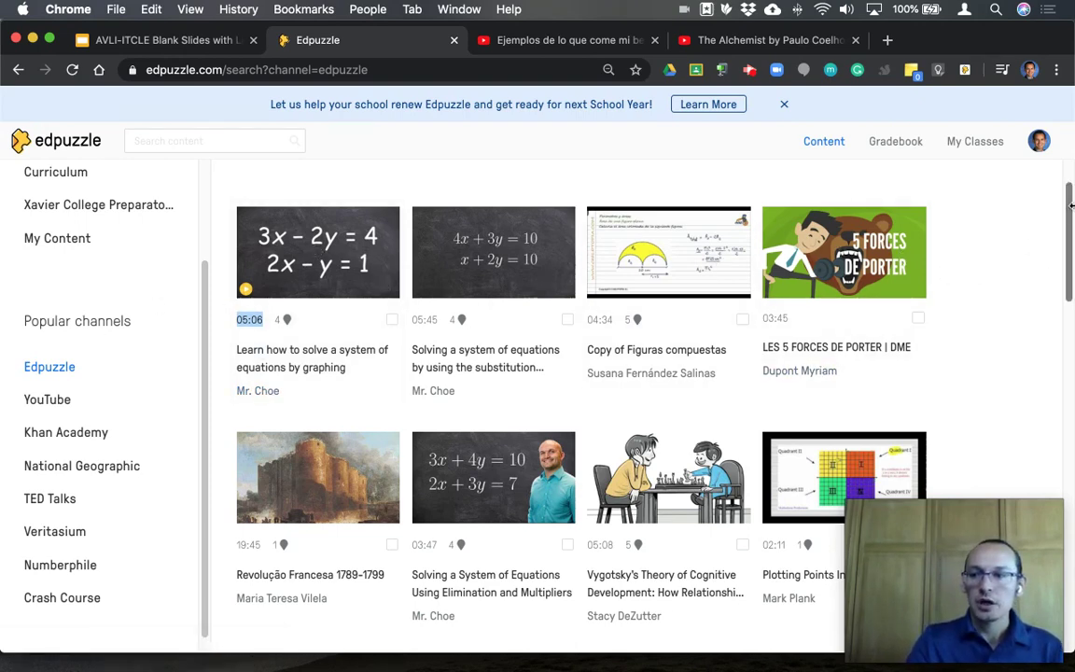
pyautogui.moveTo(1070, 215); pyautogui.dragTo(1070, 182)
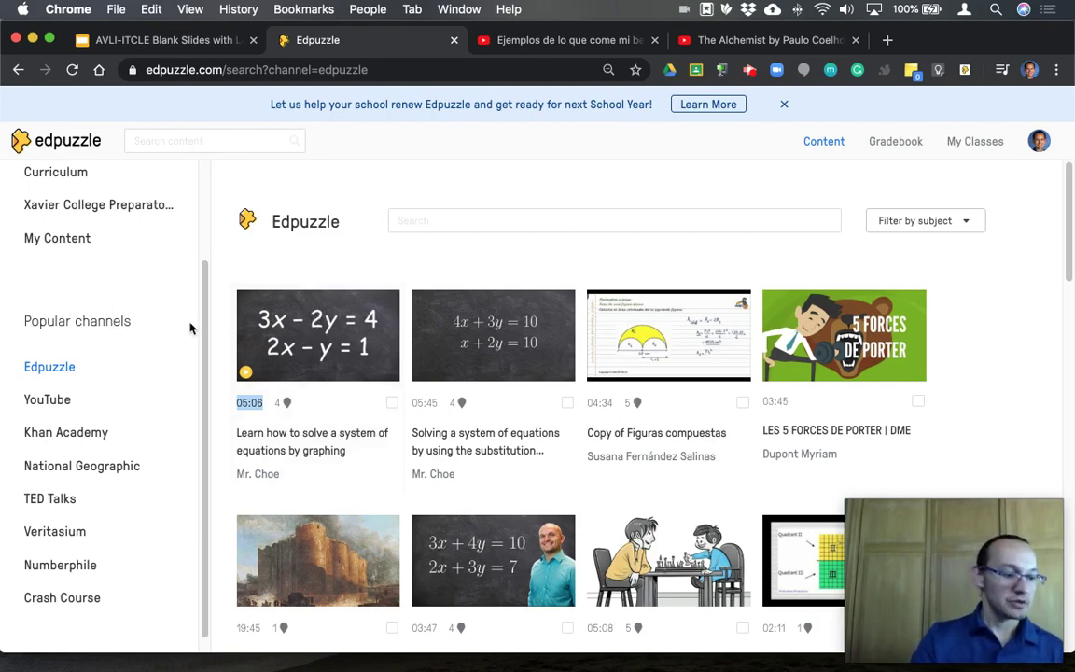
# View the content Home page and look through its trending video sections
pyautogui.moveTo(202, 311); pyautogui.dragTo(60, 266)
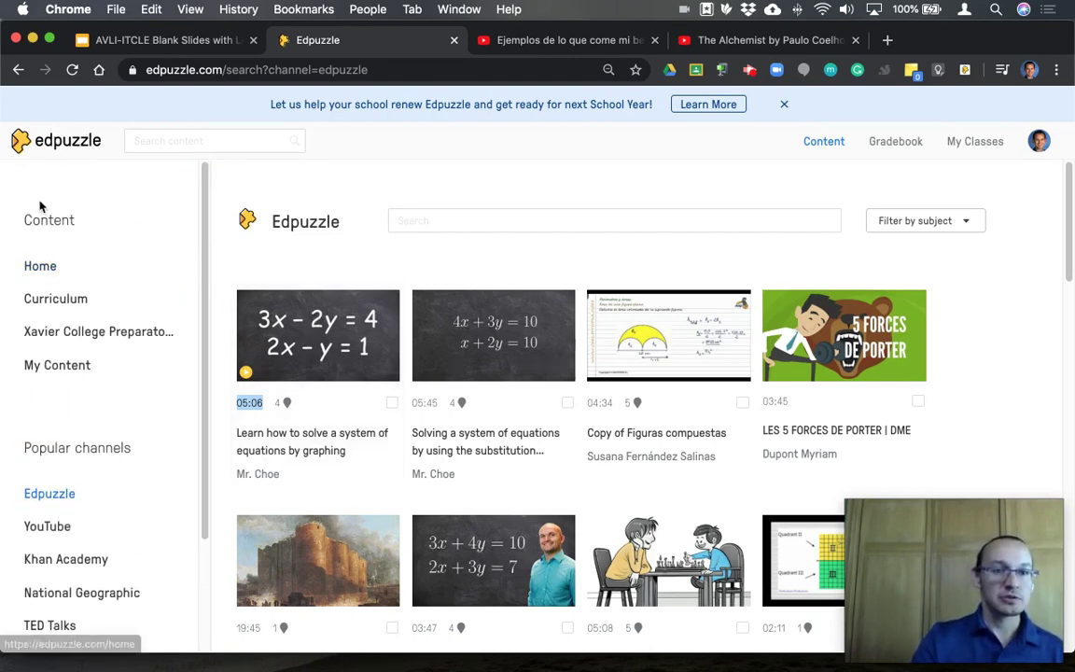
pyautogui.click(50, 271)
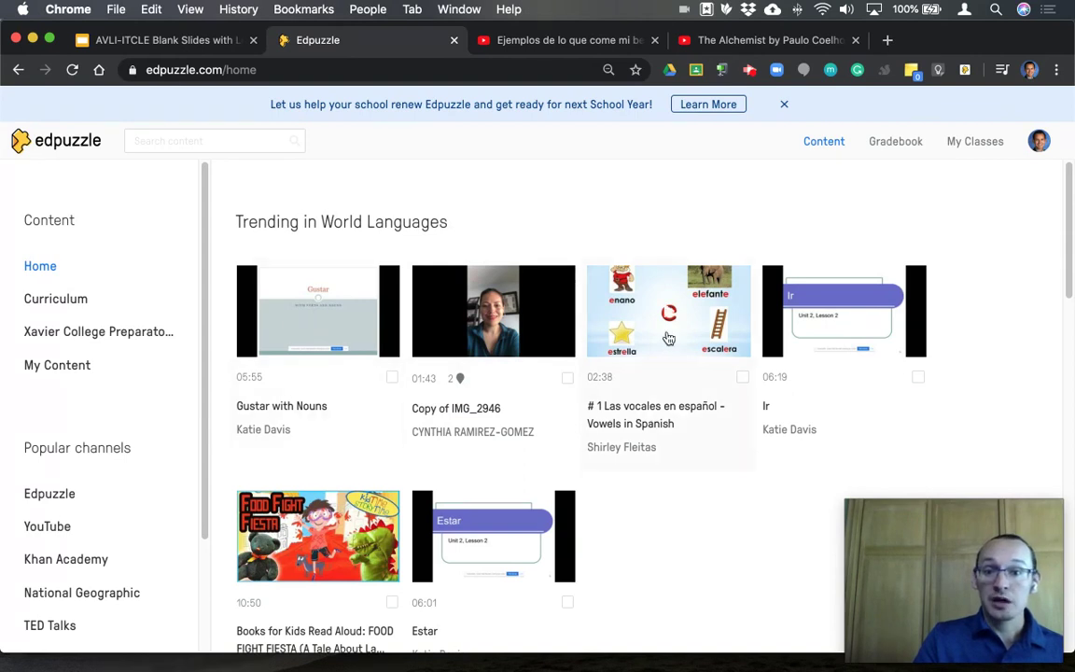
pyautogui.click(1070, 226)
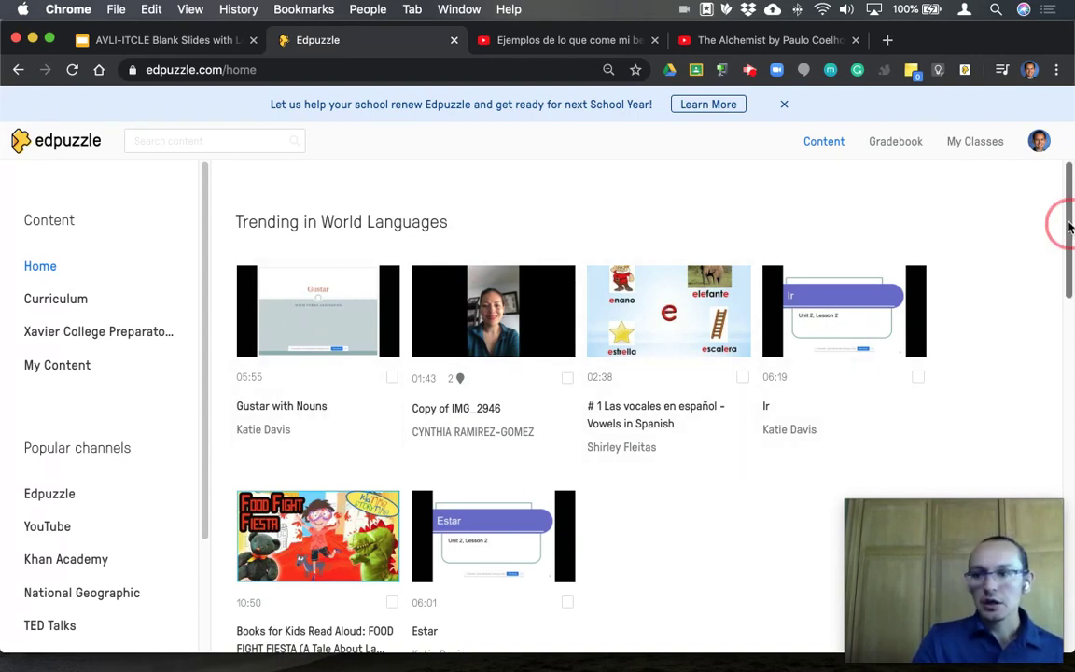
pyautogui.moveTo(1070, 226); pyautogui.dragTo(1072, 525)
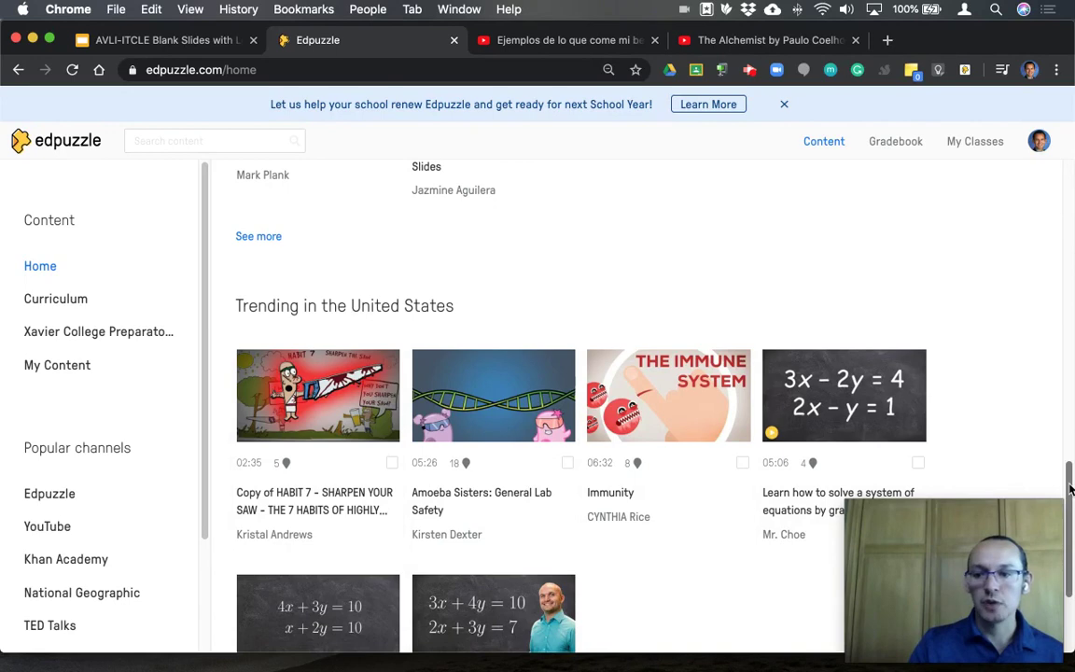
pyautogui.moveTo(1072, 488); pyautogui.dragTo(1020, 156)
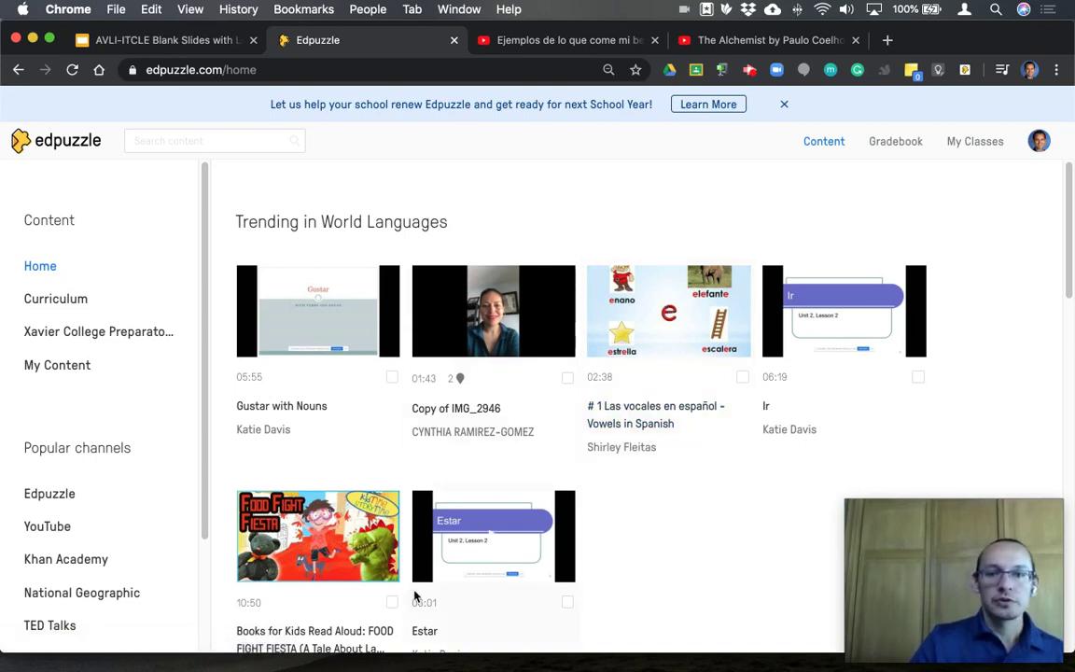
# Open the High School content of the Edpuzzle Curriculum and look over its subject folders
pyautogui.click(56, 299)
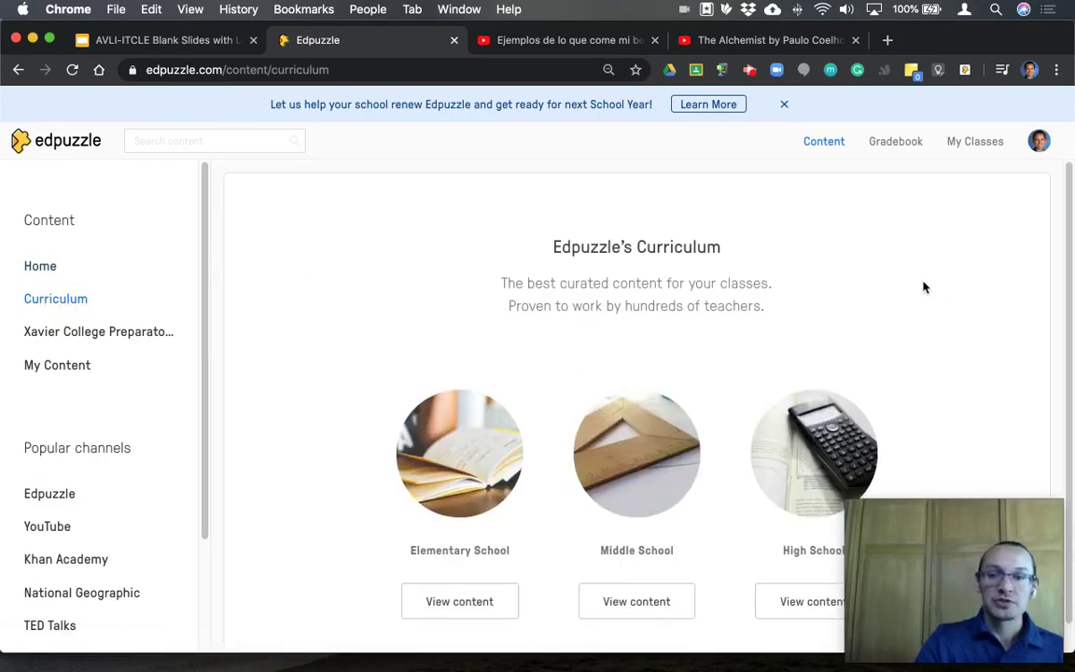
pyautogui.moveTo(1071, 201); pyautogui.dragTo(1070, 247)
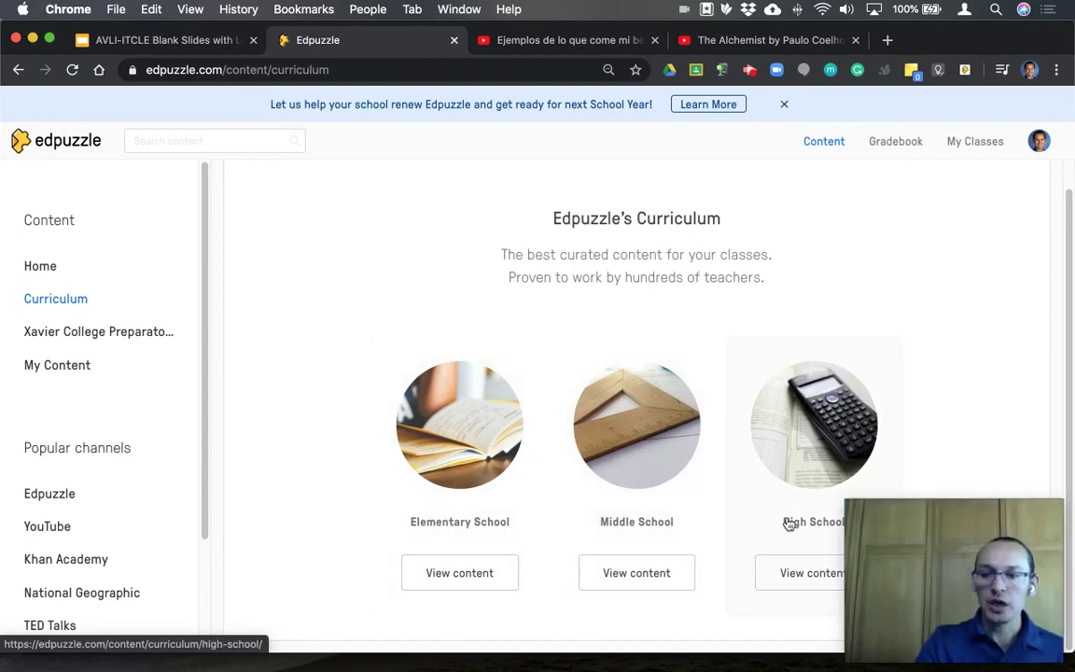
pyautogui.click(793, 583)
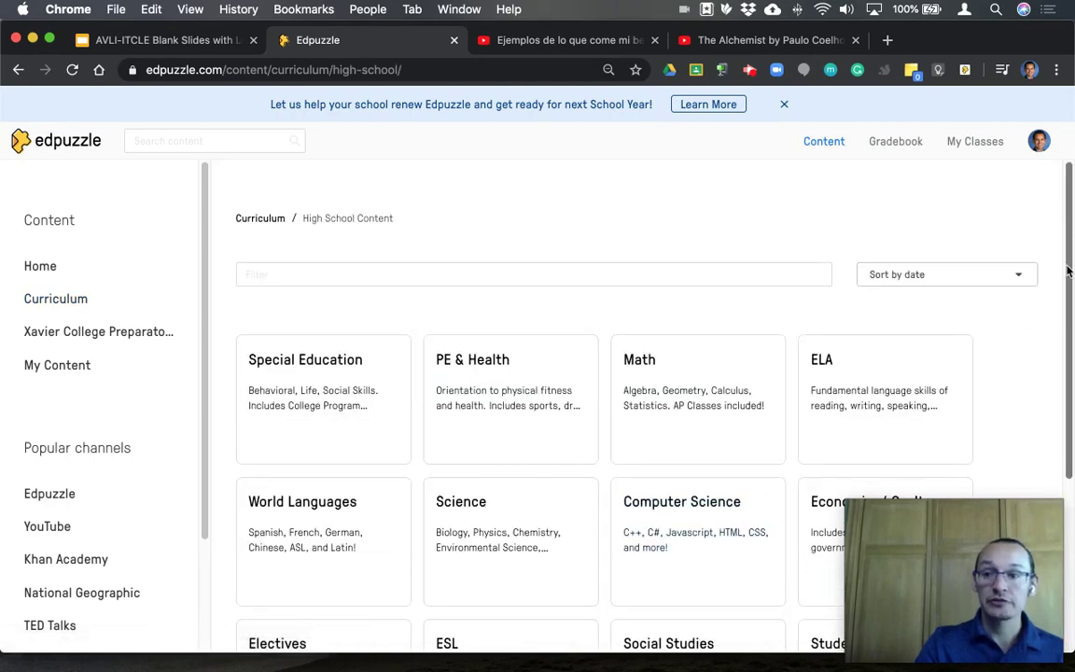
pyautogui.moveTo(1072, 265)
pyautogui.mouseDown()
pyautogui.moveTo(1068, 461)
pyautogui.moveTo(1063, 350)
pyautogui.mouseUp()
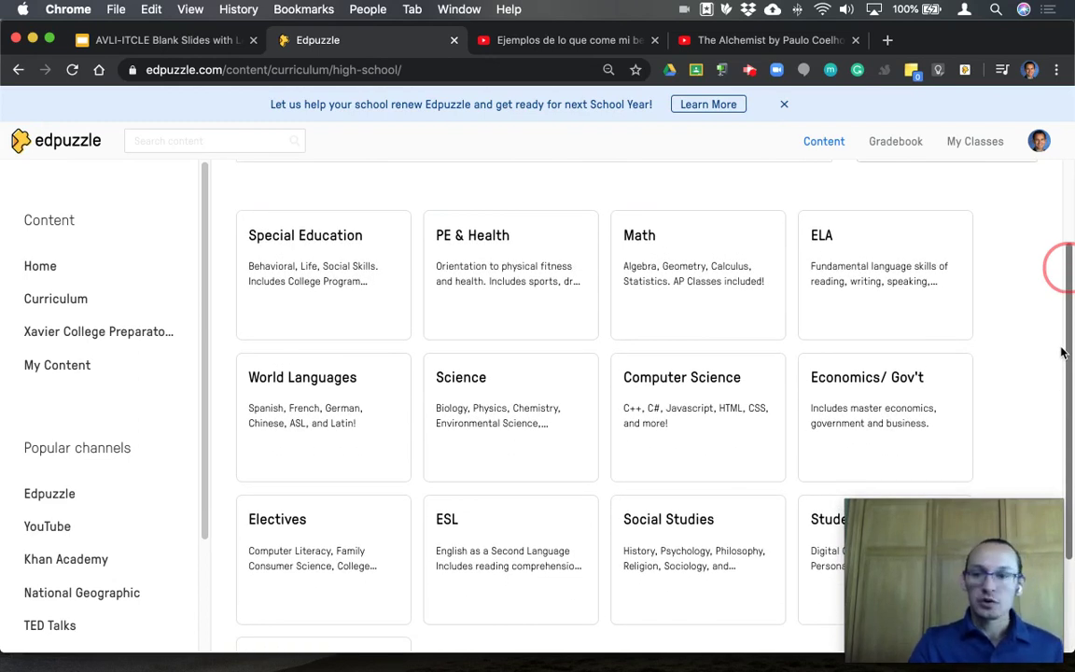
# Go through the Math, Algebra I and Polynomials folders to the Introduction lessons
pyautogui.click(672, 257)
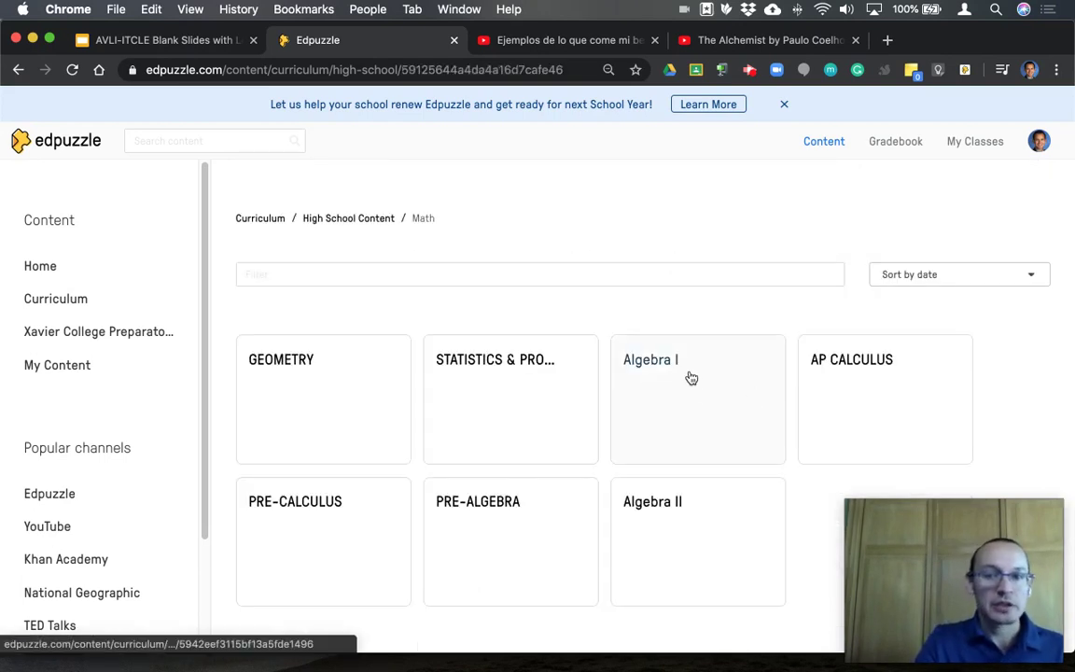
pyautogui.click(686, 373)
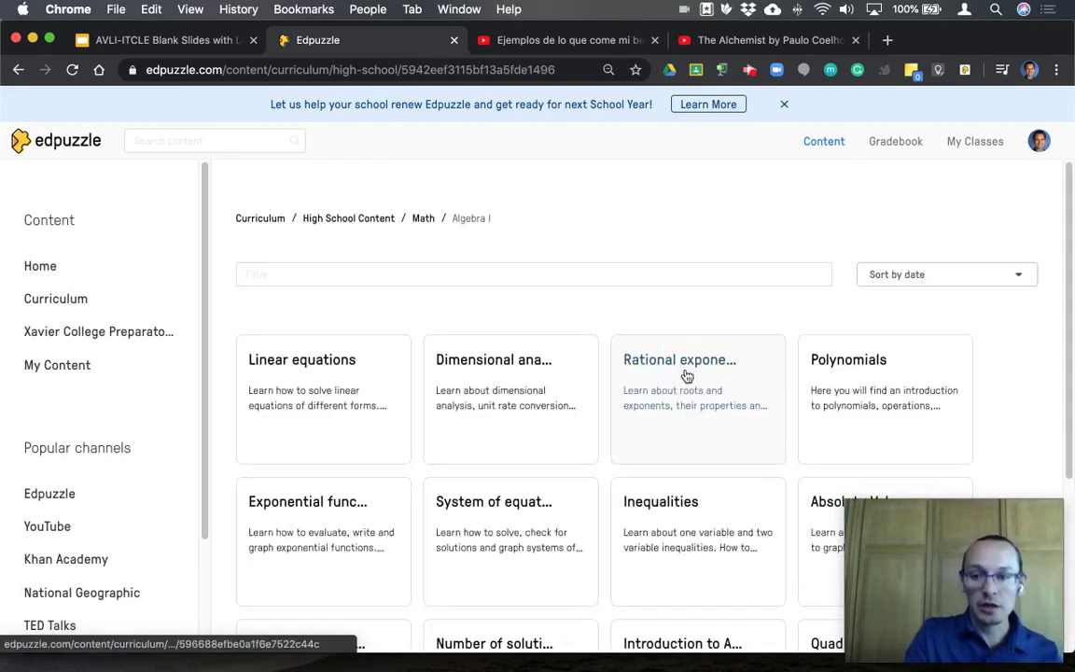
pyautogui.click(849, 368)
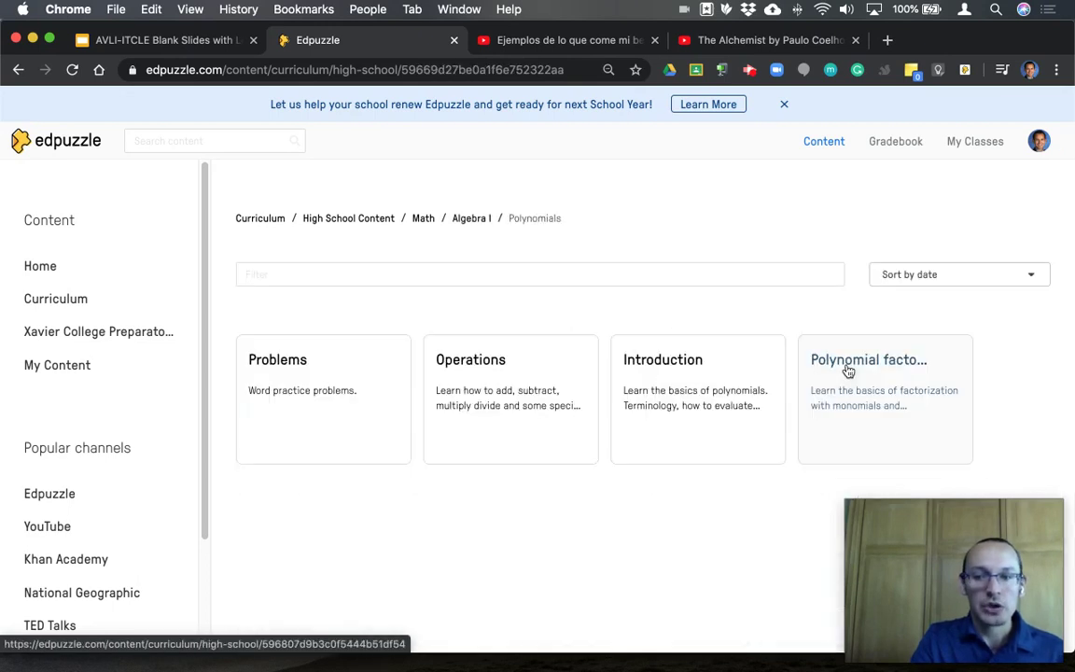
pyautogui.click(688, 369)
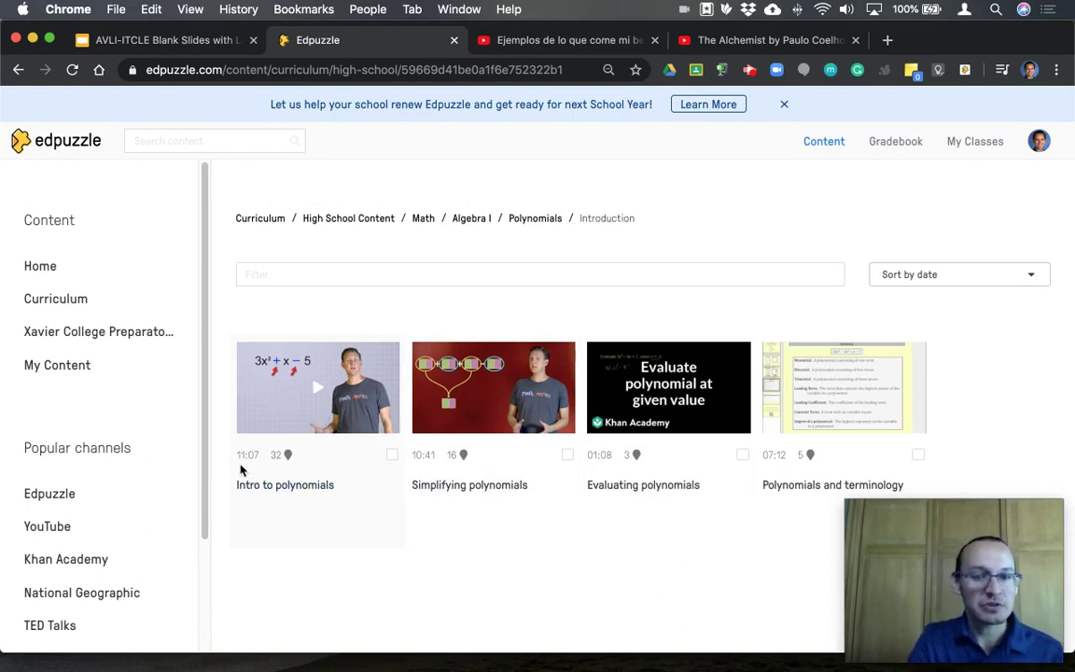
# Check the question count of the Intro to polynomials lesson and open its video preview
pyautogui.moveTo(286, 457)
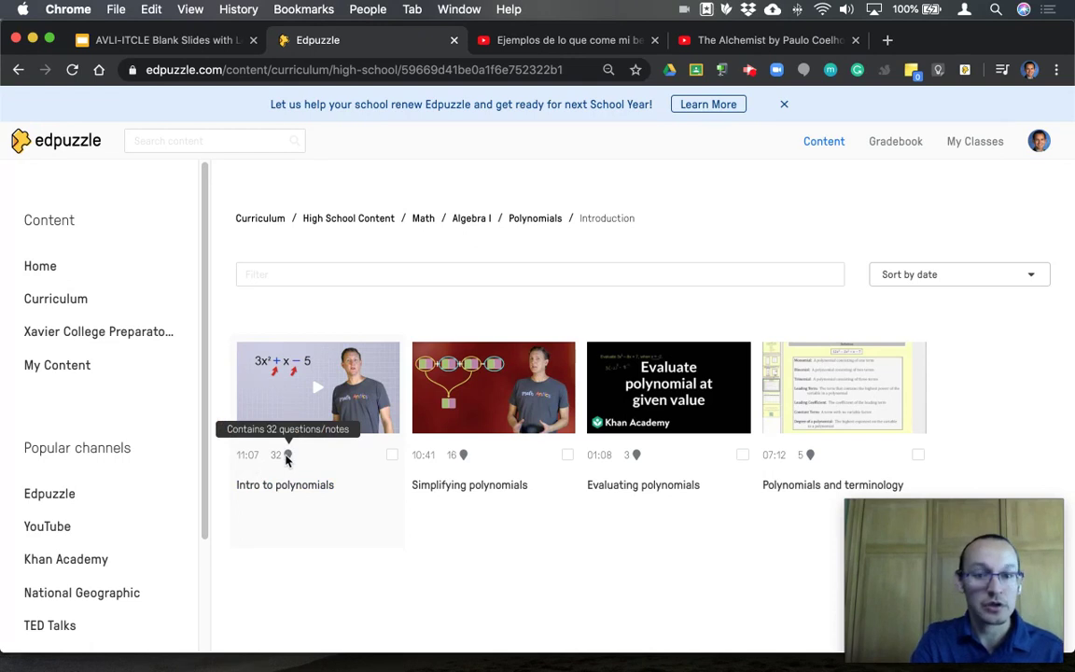
pyautogui.click(350, 418)
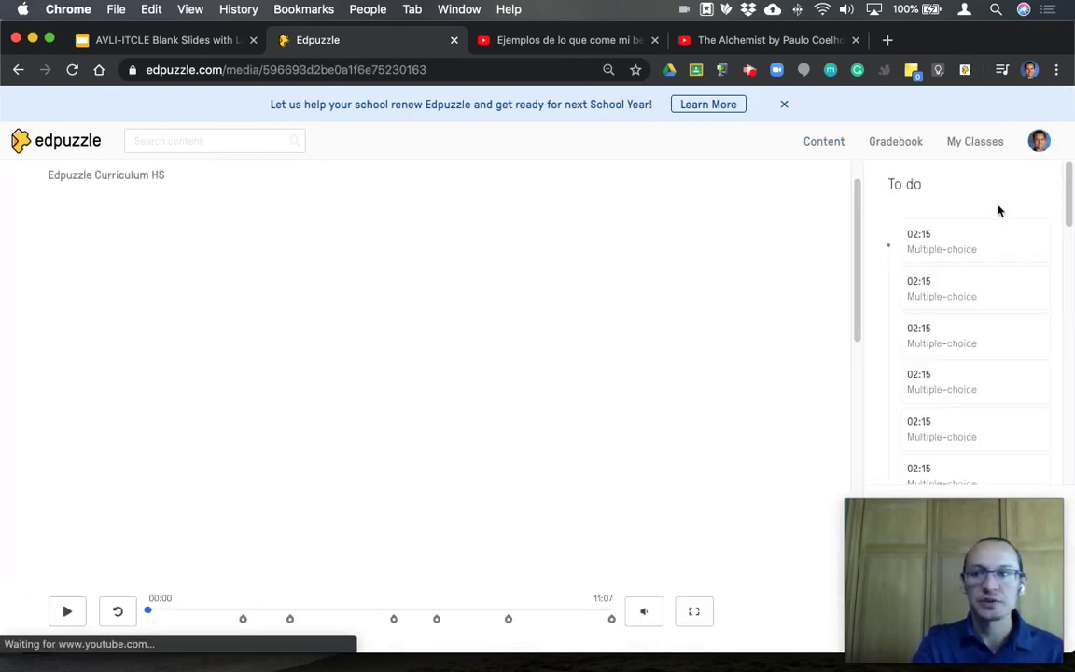
pyautogui.moveTo(1055, 508)
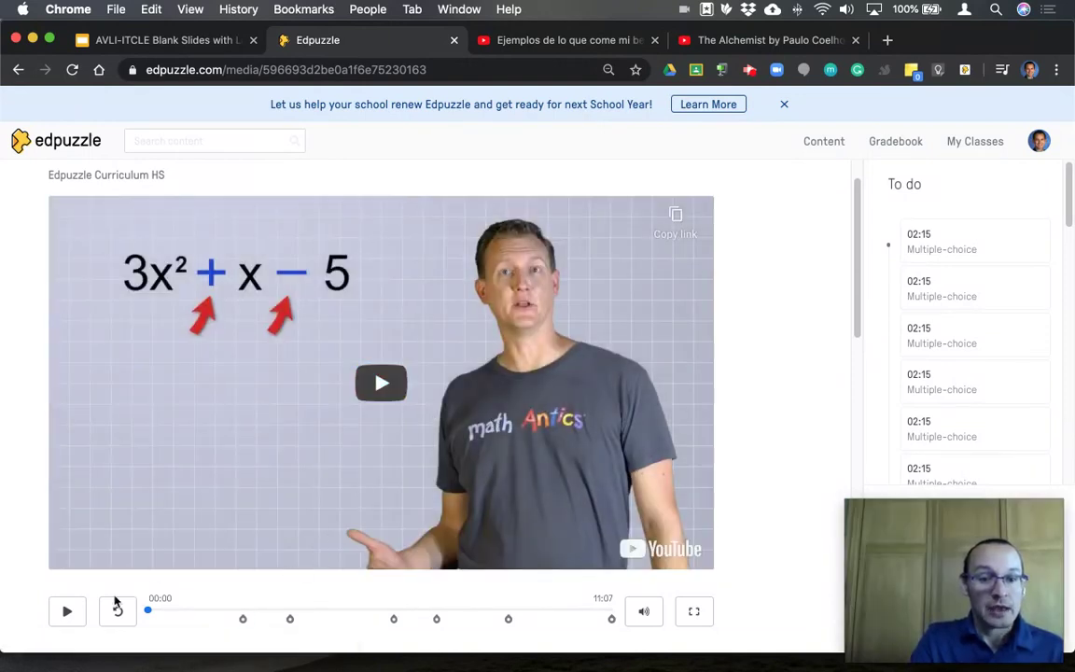
# Play the opening of the lesson video briefly, dismiss the school renewal banner and pause the playback
pyautogui.click(62, 613)
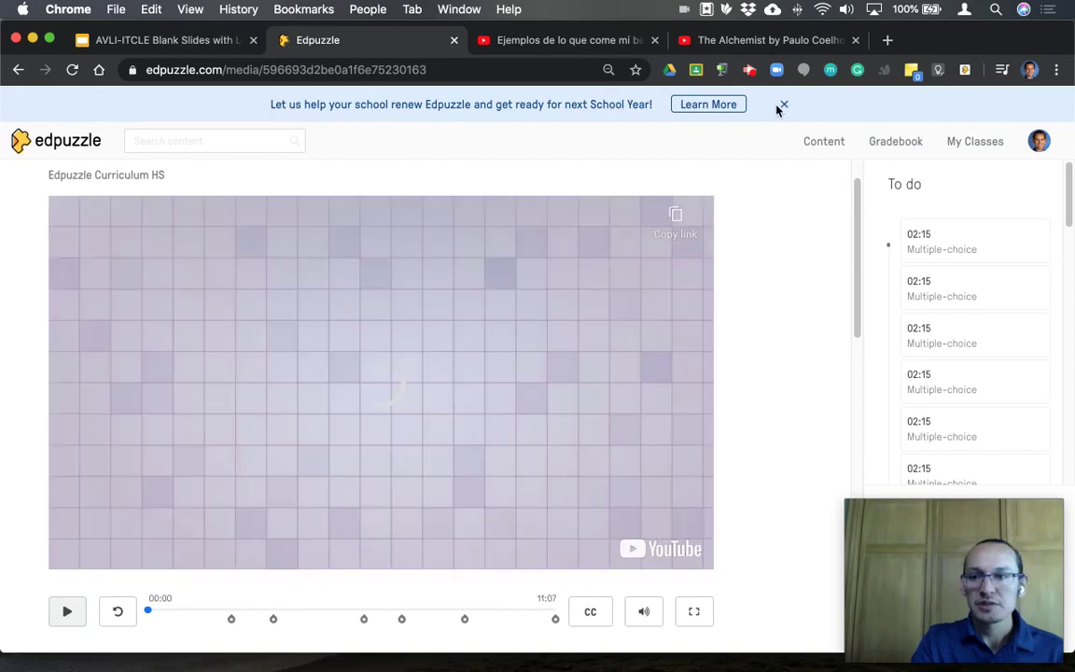
pyautogui.click(784, 105)
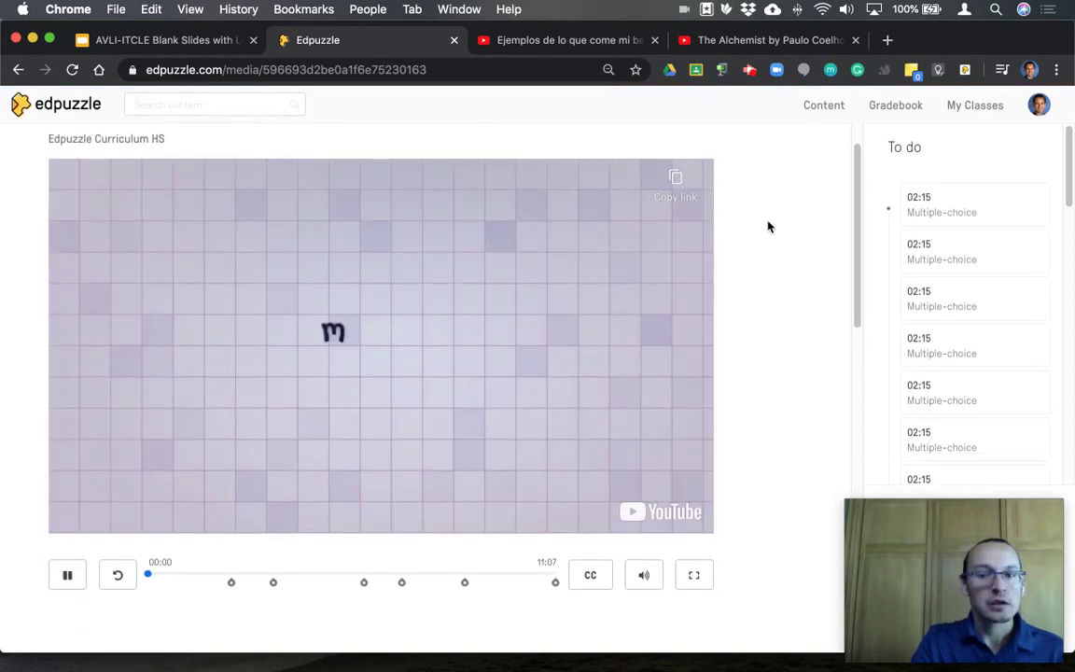
pyautogui.click(72, 586)
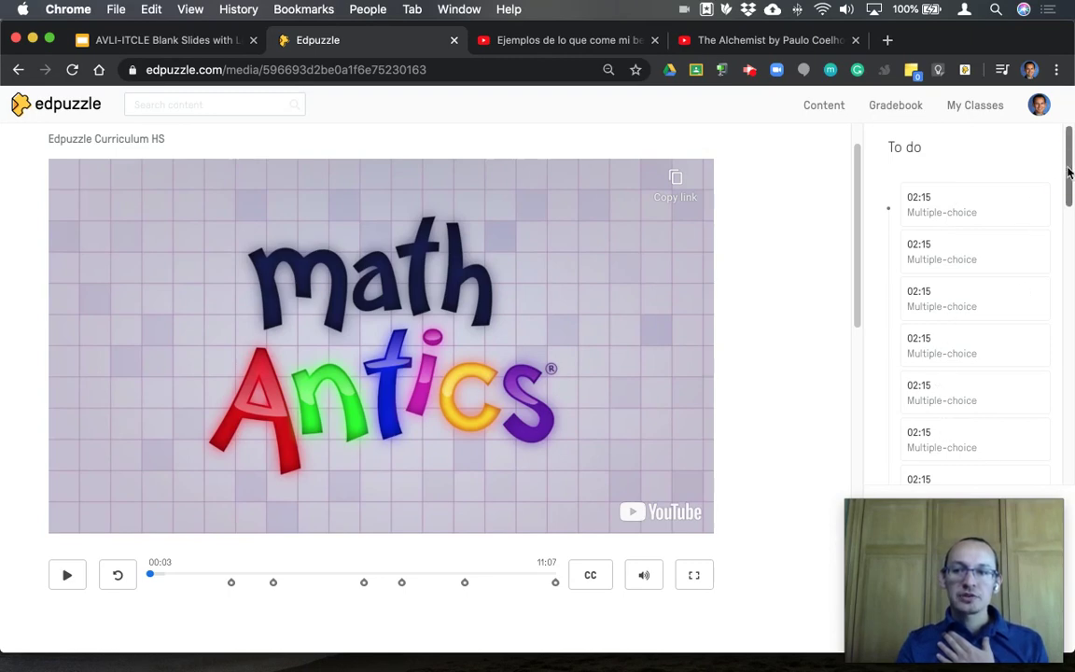
# Look through the lesson's full list of timed questions and its Edit, Copy, Assign and Share options
pyautogui.moveTo(1068, 163); pyautogui.dragTo(1070, 251)
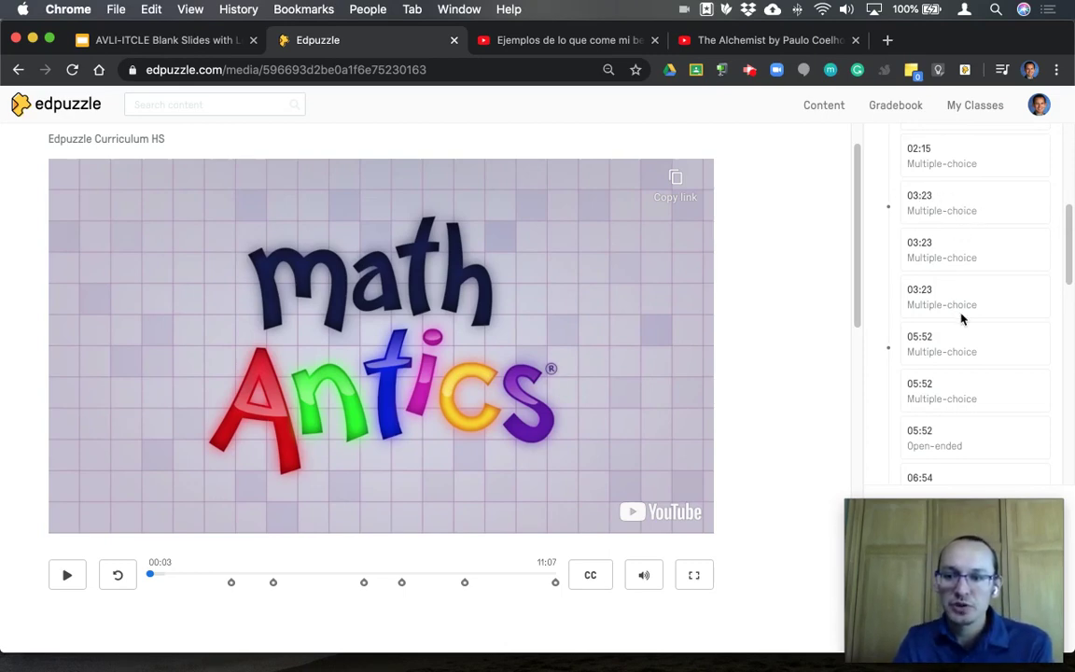
pyautogui.moveTo(1069, 229); pyautogui.dragTo(1072, 435)
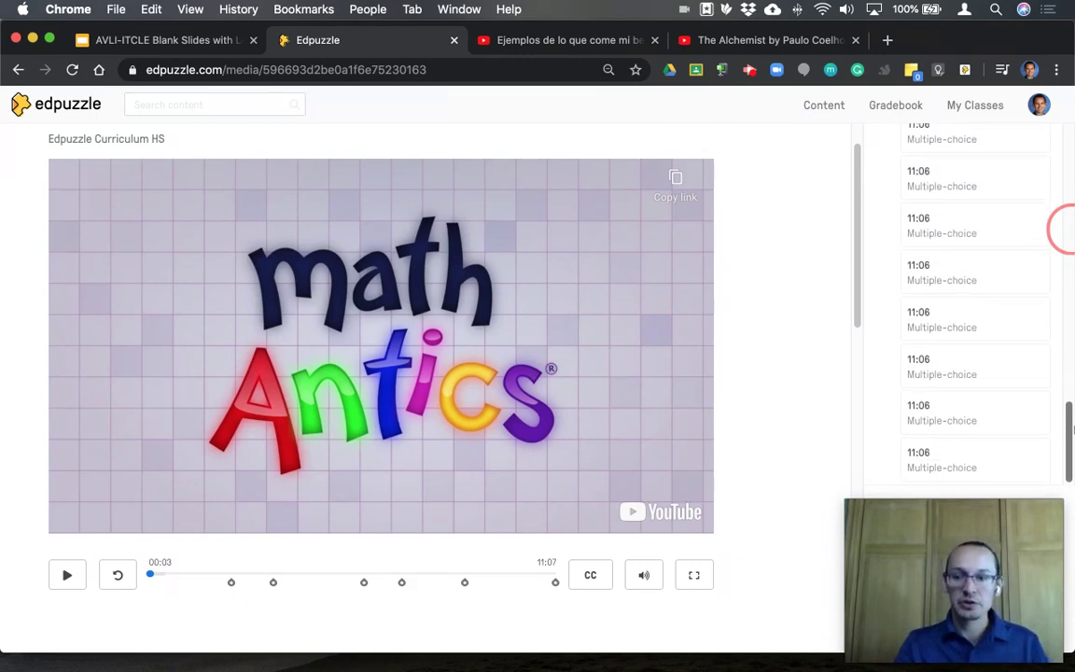
pyautogui.scroll(20, 1038, 420)
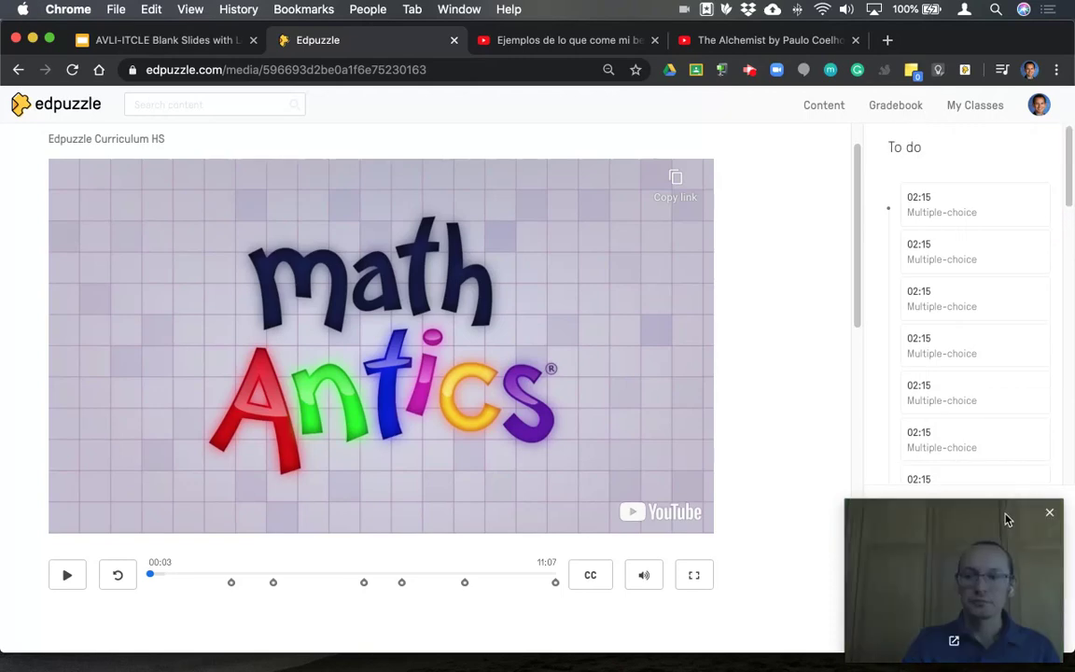
pyautogui.moveTo(1007, 519); pyautogui.dragTo(779, 492)
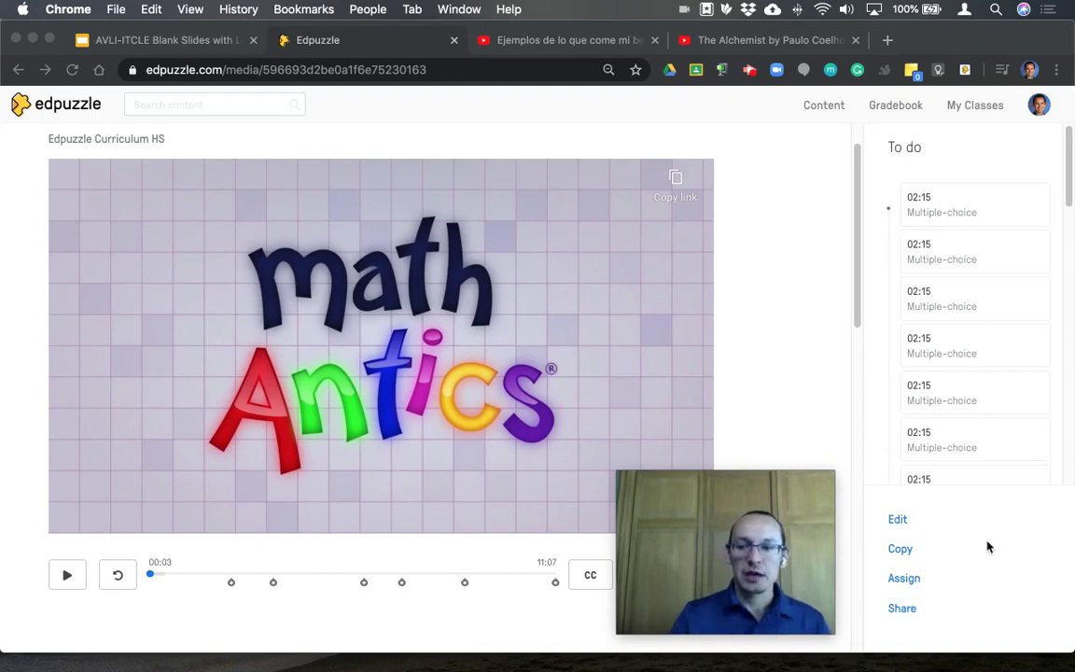
pyautogui.click(856, 271)
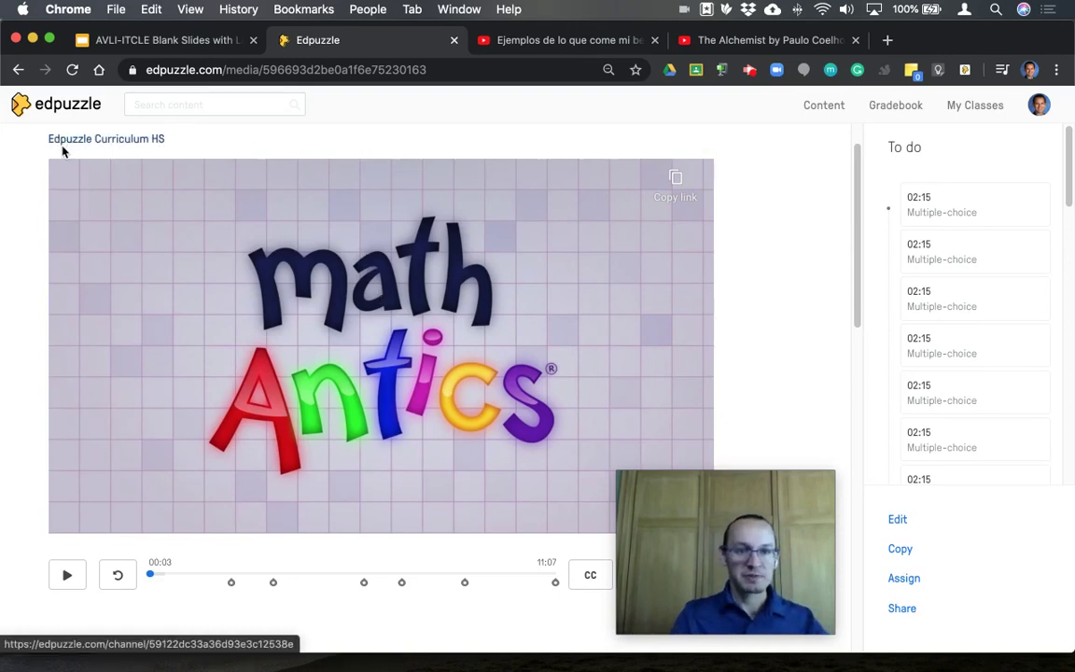
# Return to the content home and open the shared content of Xavier College Preparatory High School
pyautogui.click(59, 115)
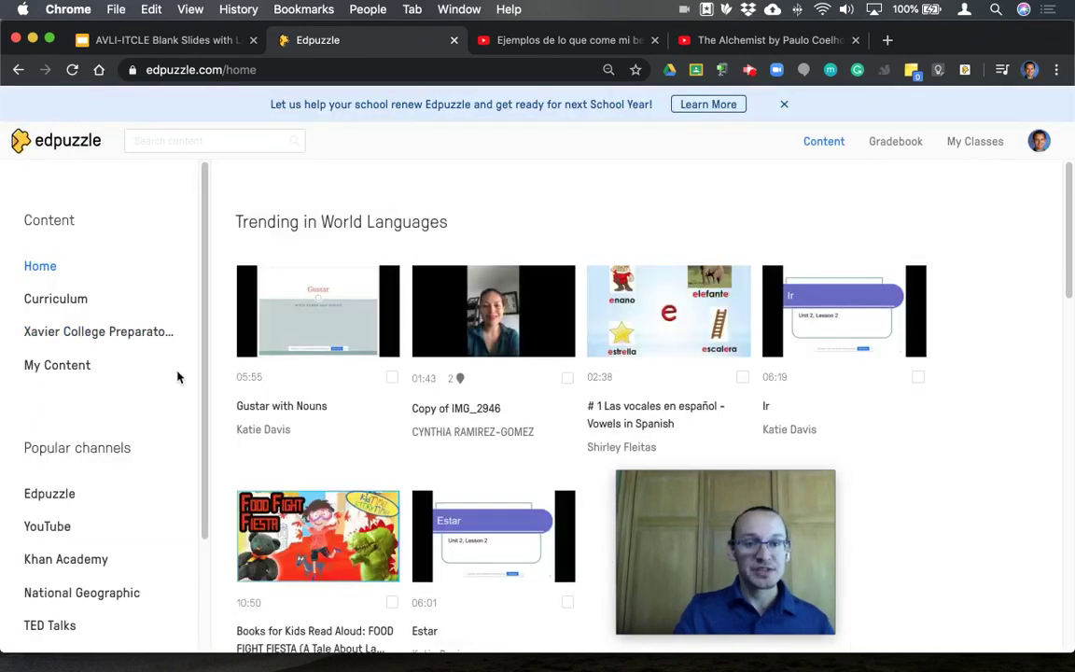
pyautogui.click(61, 339)
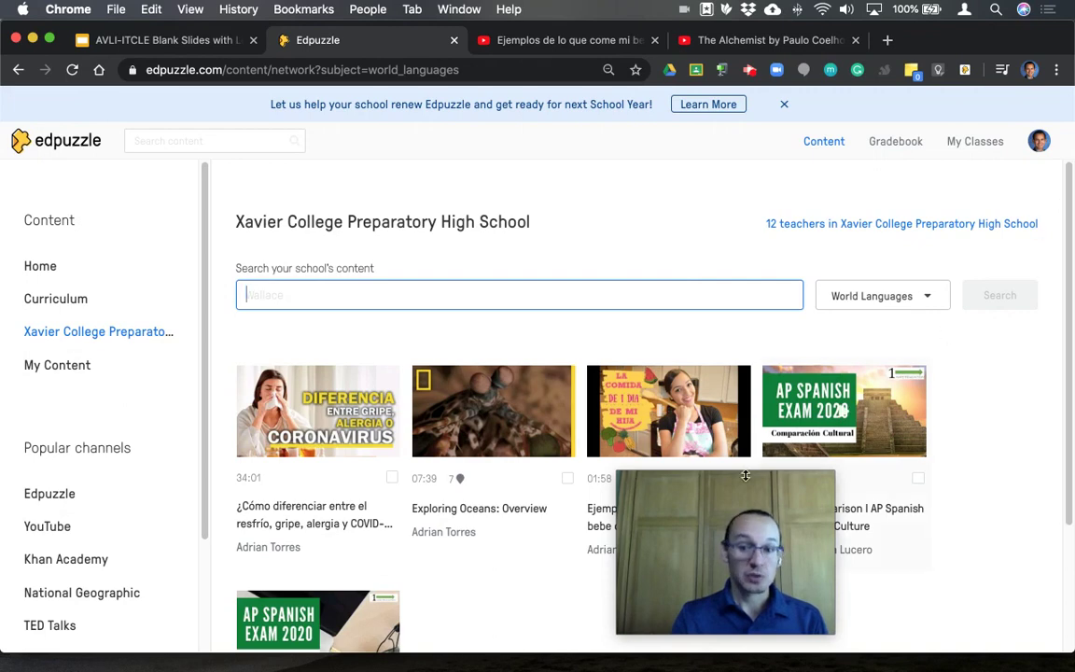
pyautogui.moveTo(721, 488); pyautogui.dragTo(938, 503)
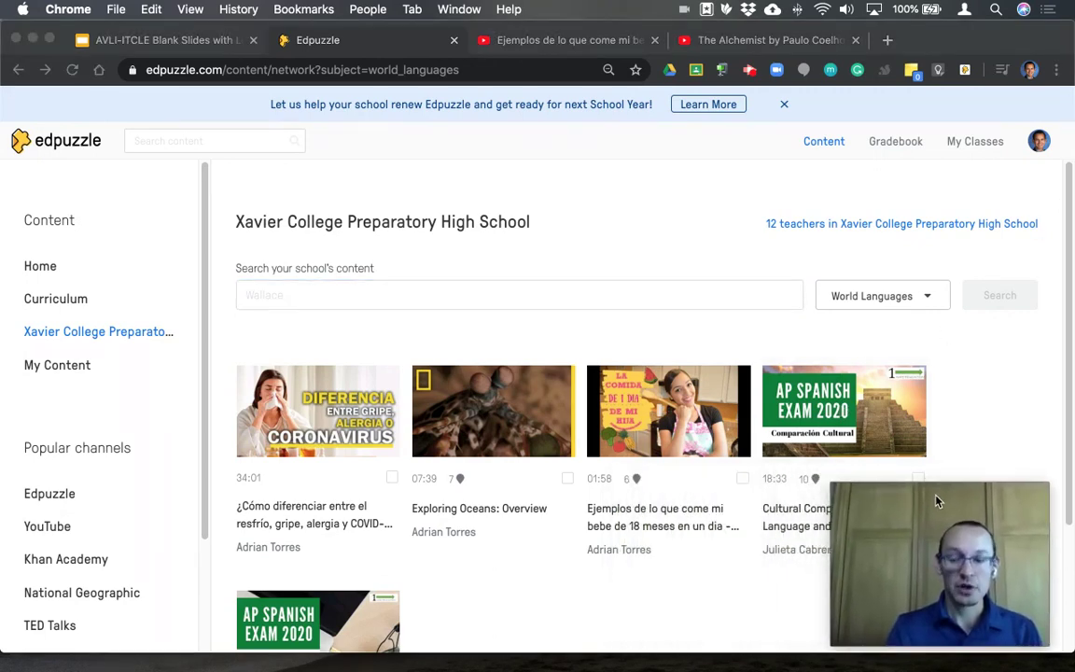
# View the school's list of teachers and go back to the school's shared content
pyautogui.click(801, 229)
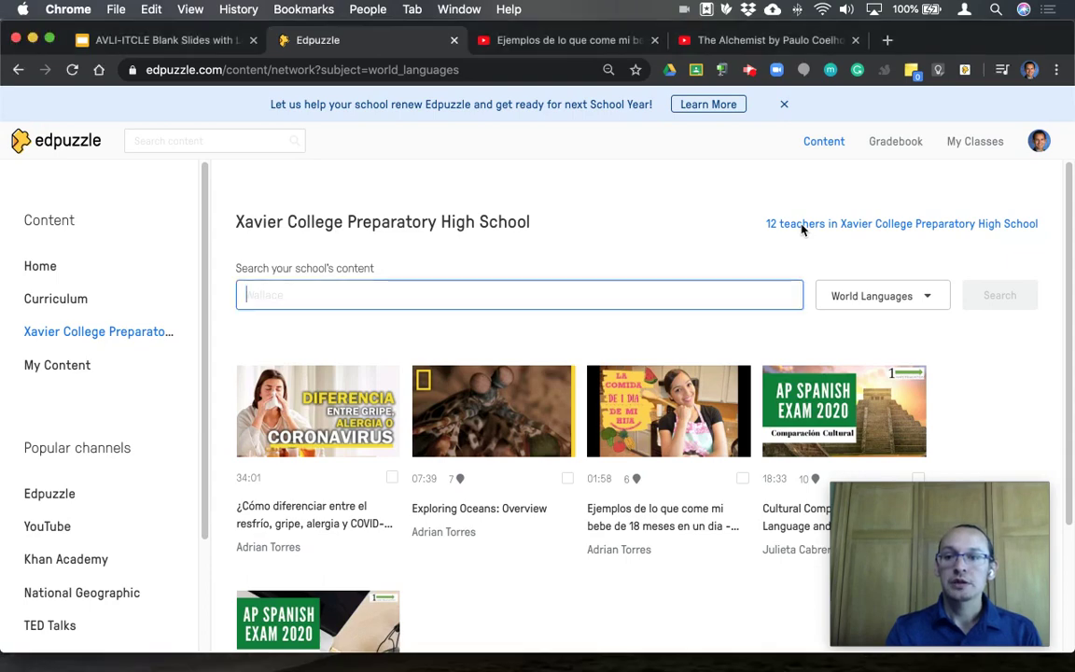
pyautogui.click(800, 229)
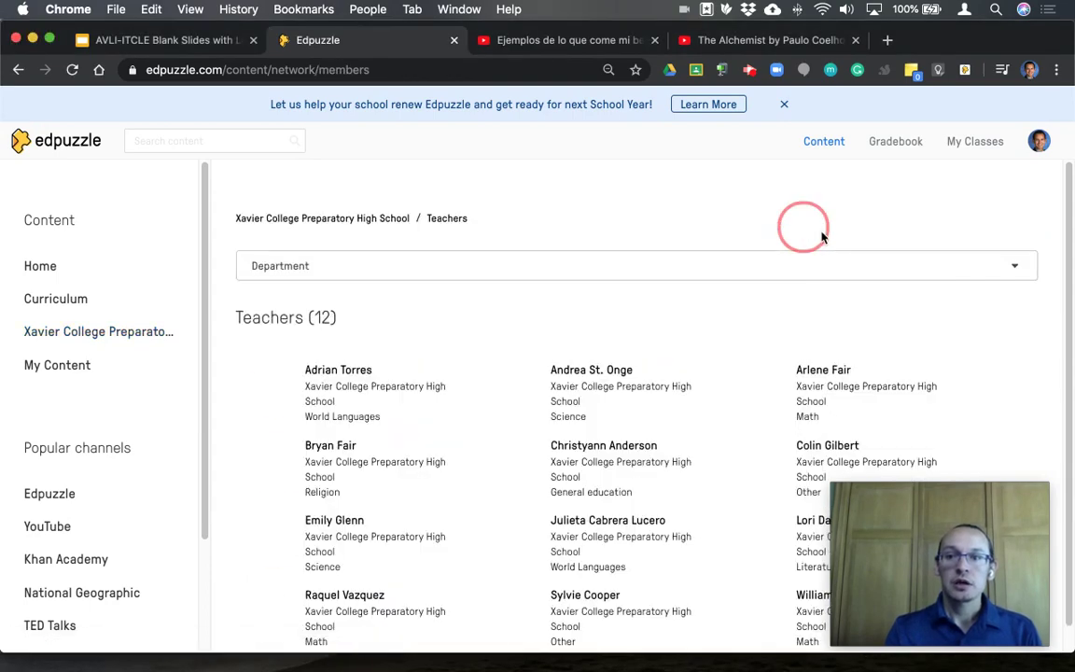
pyautogui.moveTo(1067, 217); pyautogui.dragTo(1034, 216)
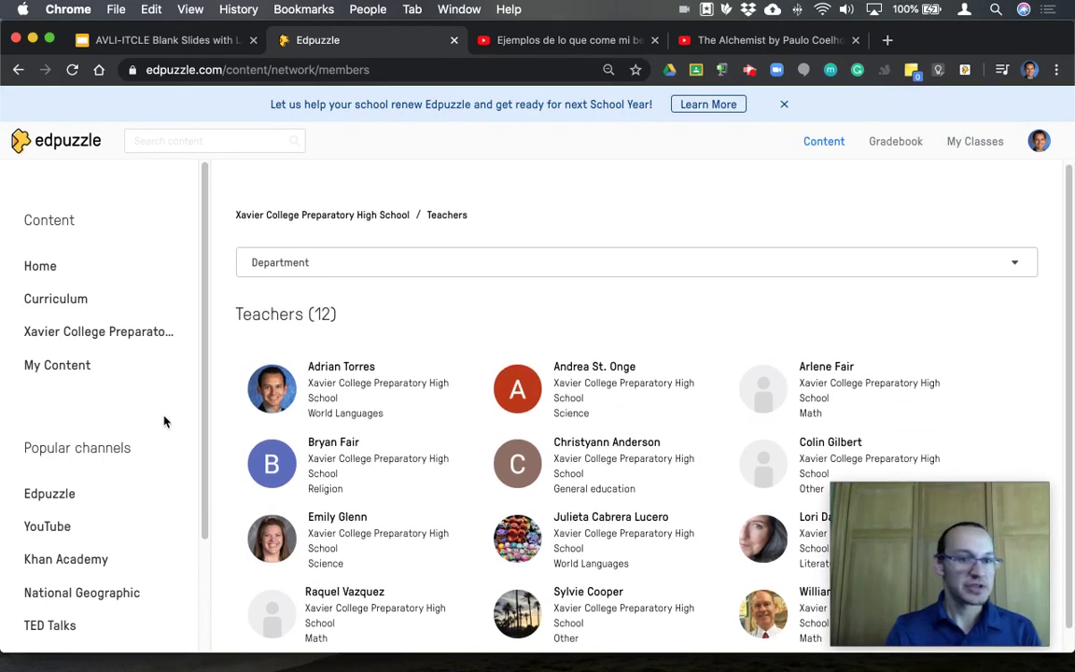
pyautogui.click(141, 334)
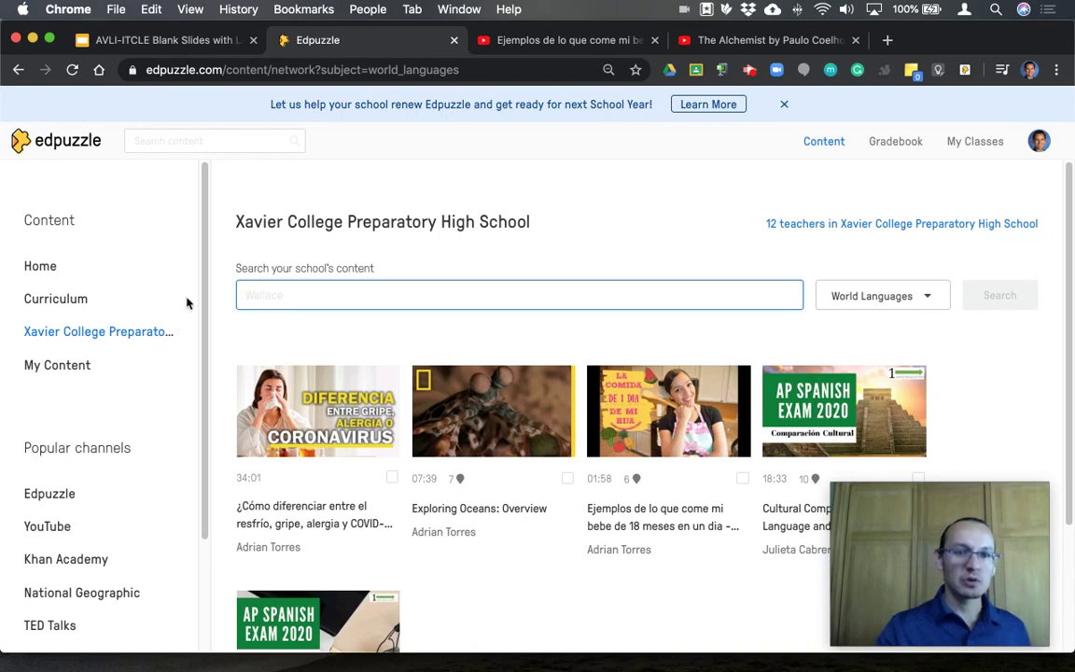
# Open My Content and view the options for adding content and the account menu
pyautogui.click(59, 366)
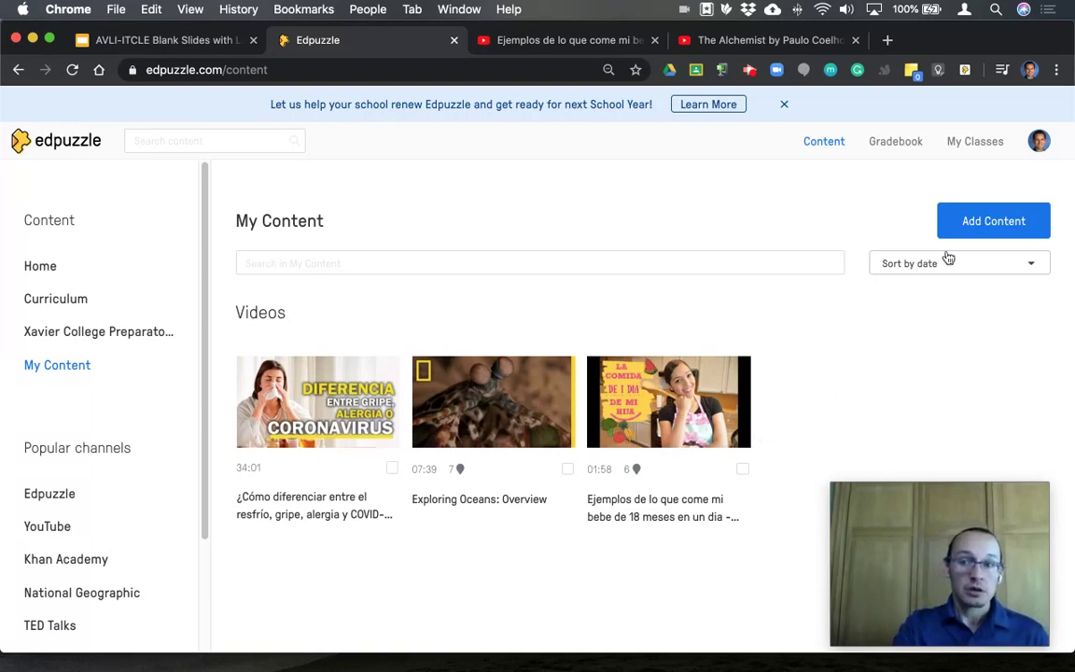
pyautogui.click(1013, 221)
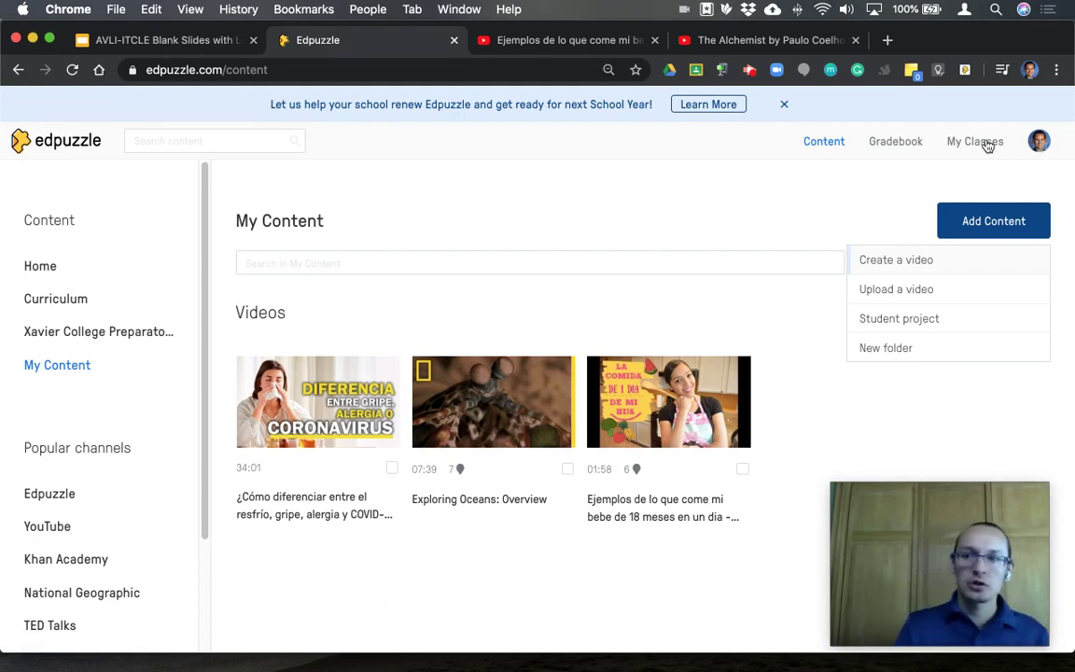
pyautogui.click(1040, 143)
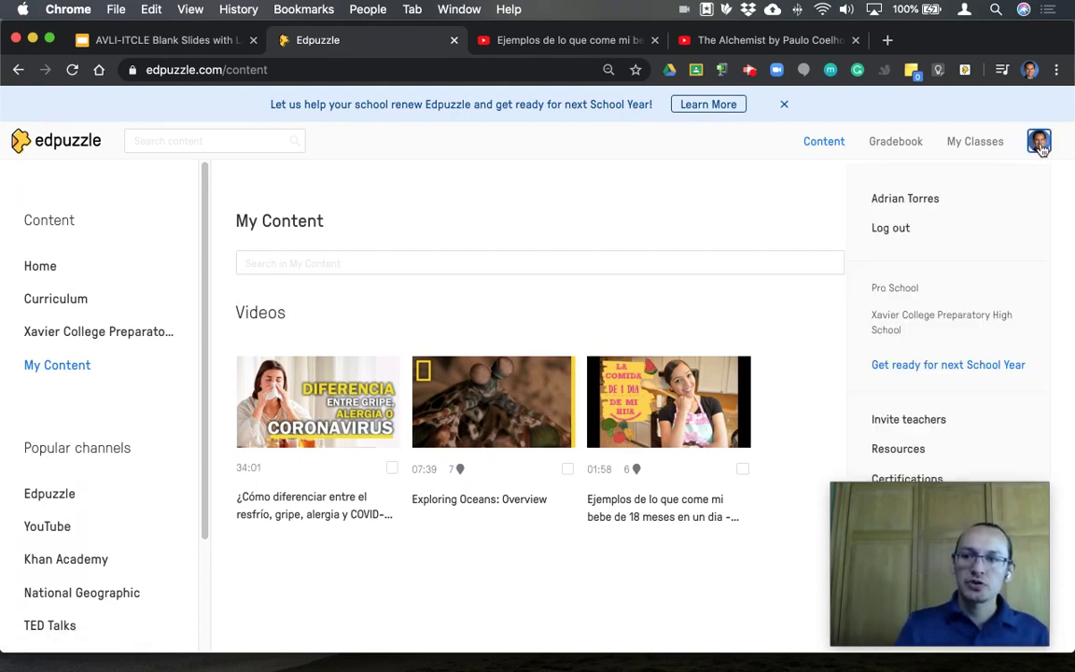
# Import the Practice class from Google Classroom into My Classes
pyautogui.click(982, 140)
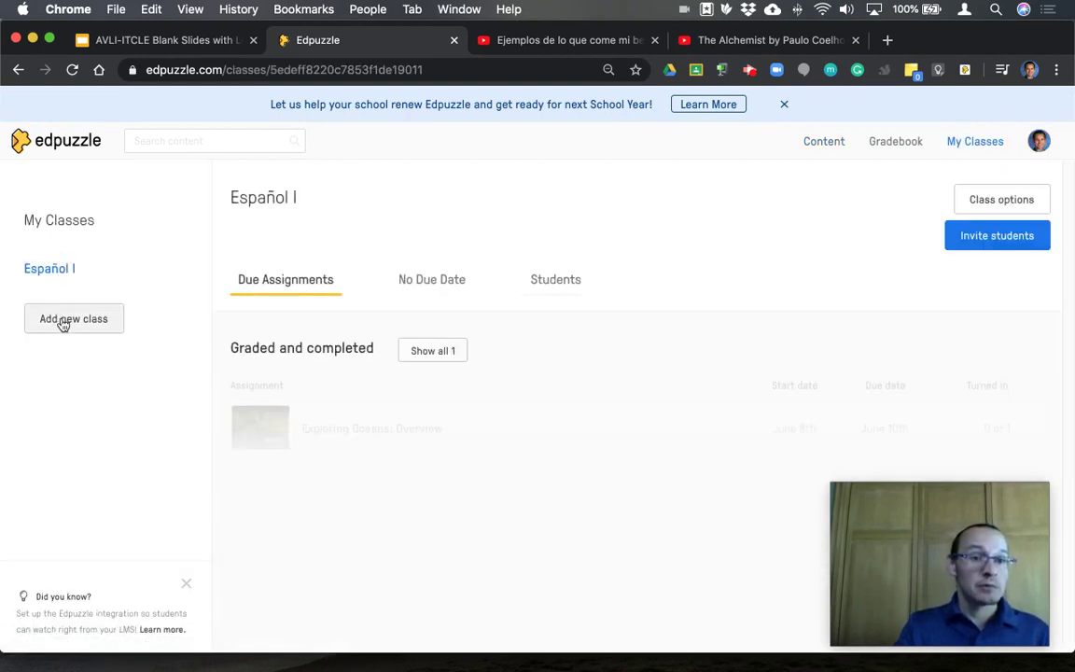
pyautogui.click(48, 272)
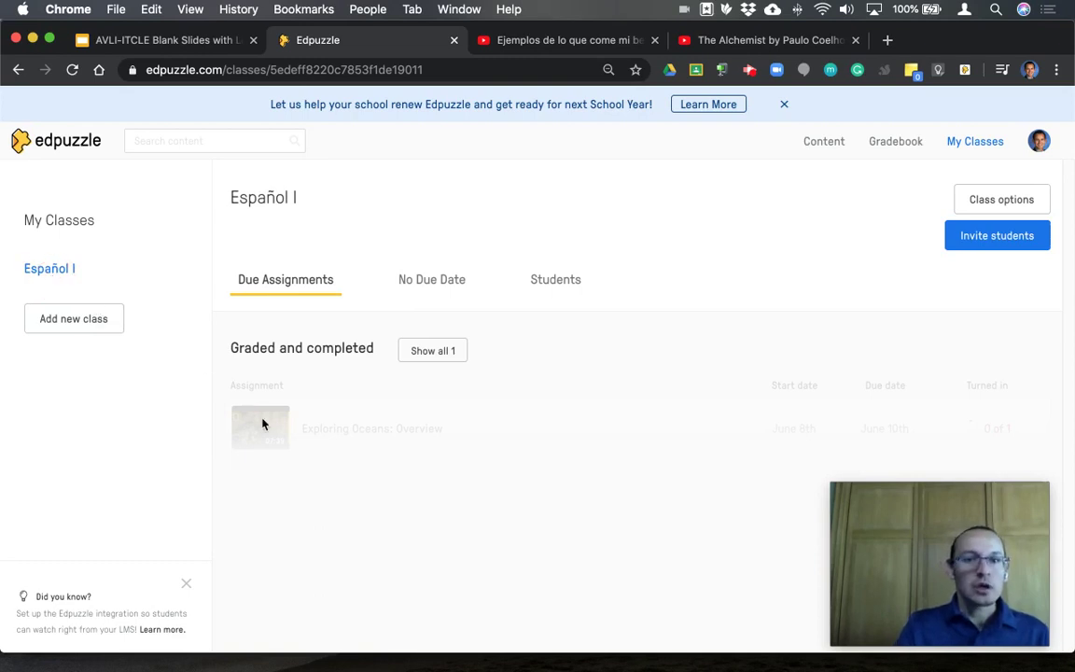
pyautogui.click(86, 330)
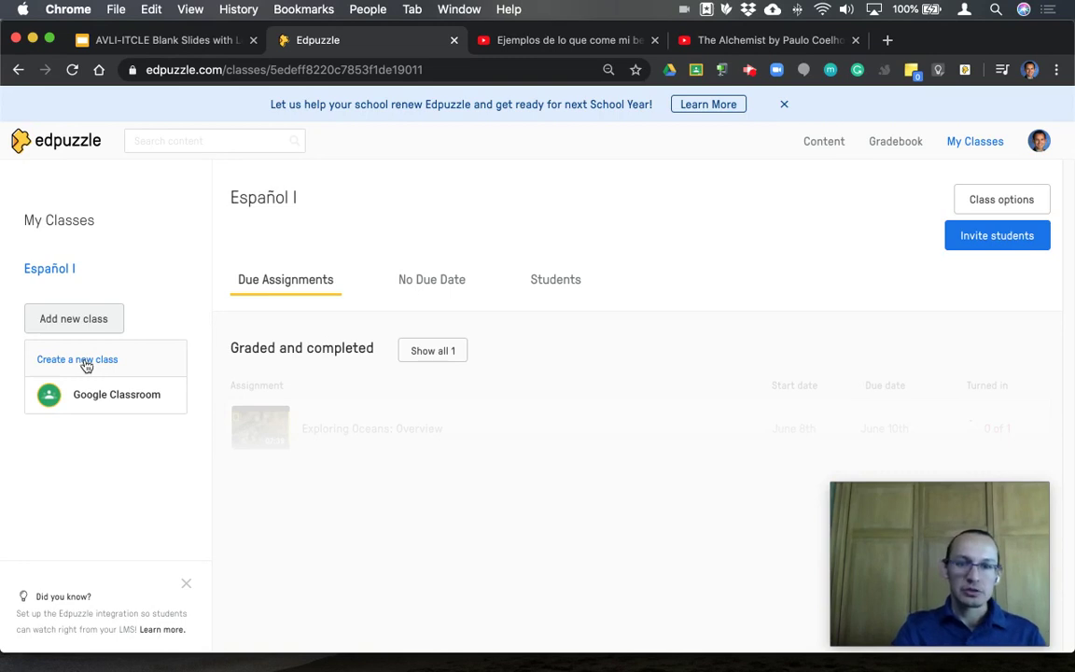
pyautogui.click(127, 399)
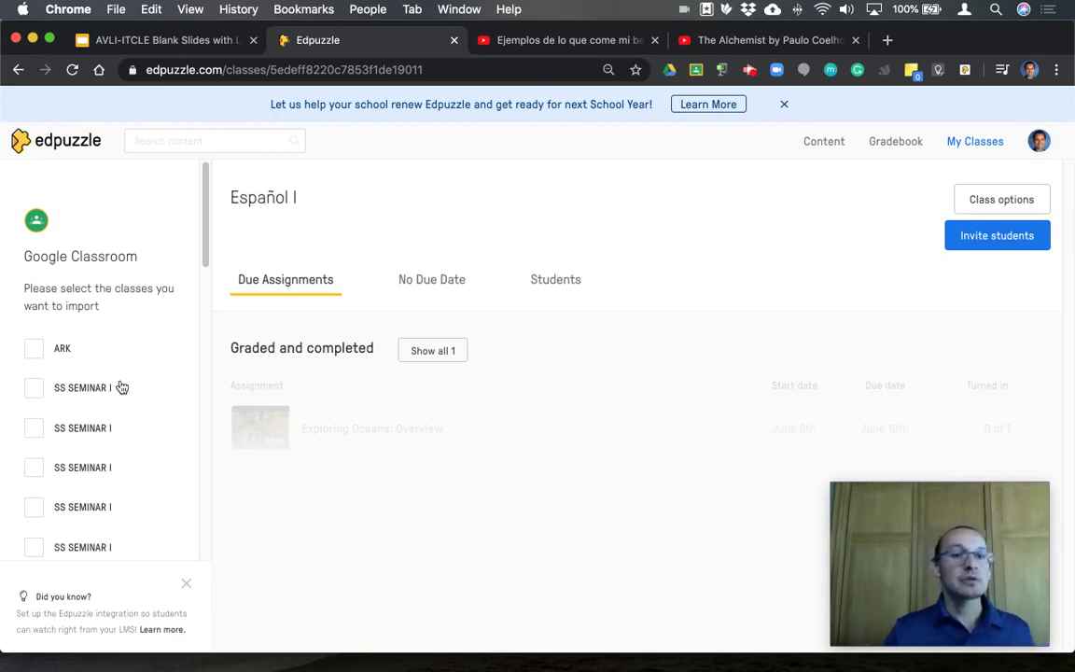
pyautogui.moveTo(206, 201); pyautogui.dragTo(210, 464)
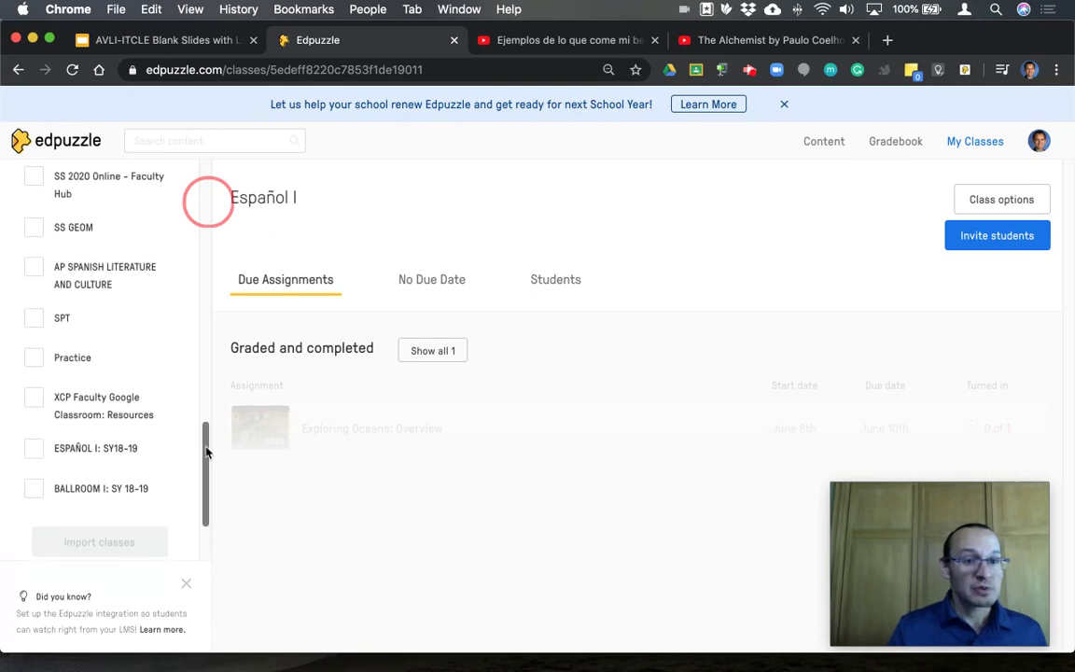
pyautogui.click(35, 356)
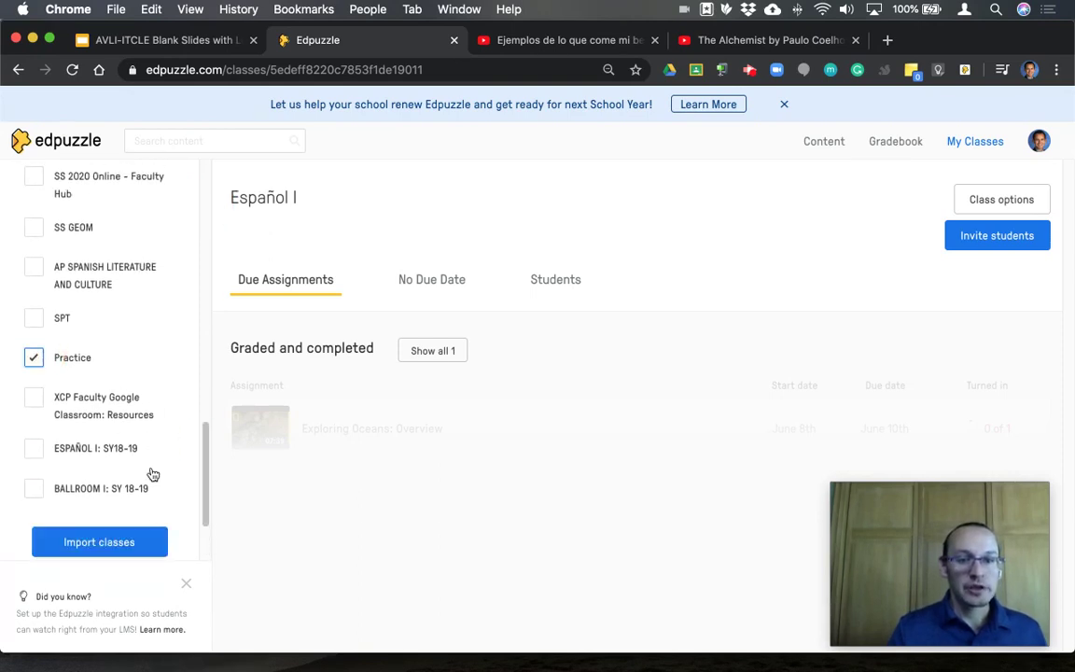
pyautogui.click(145, 546)
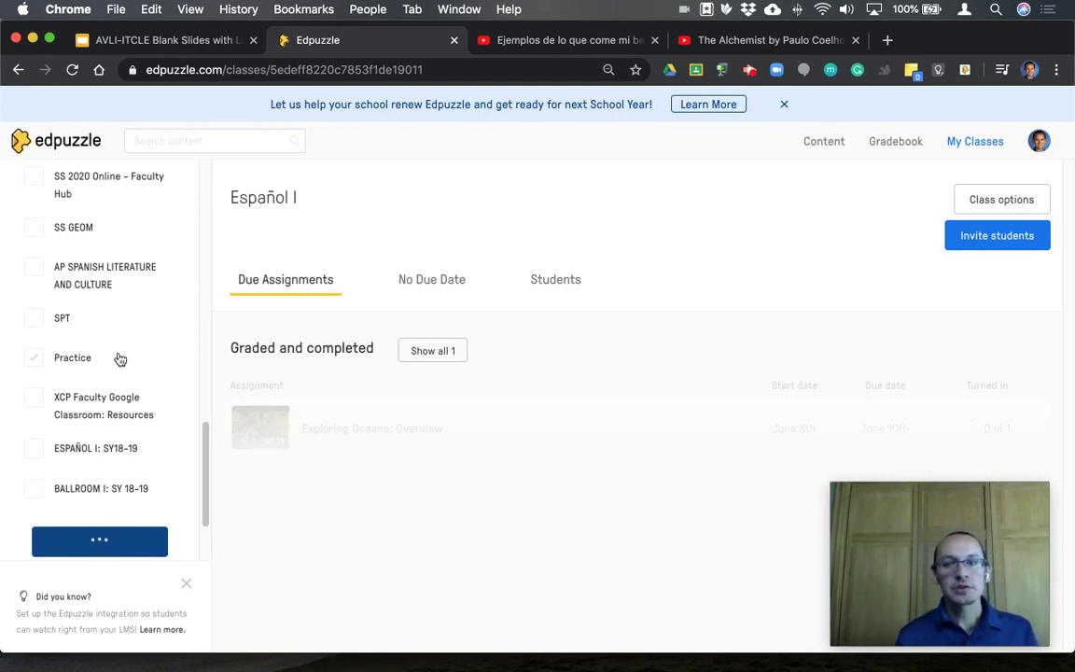
pyautogui.click(113, 335)
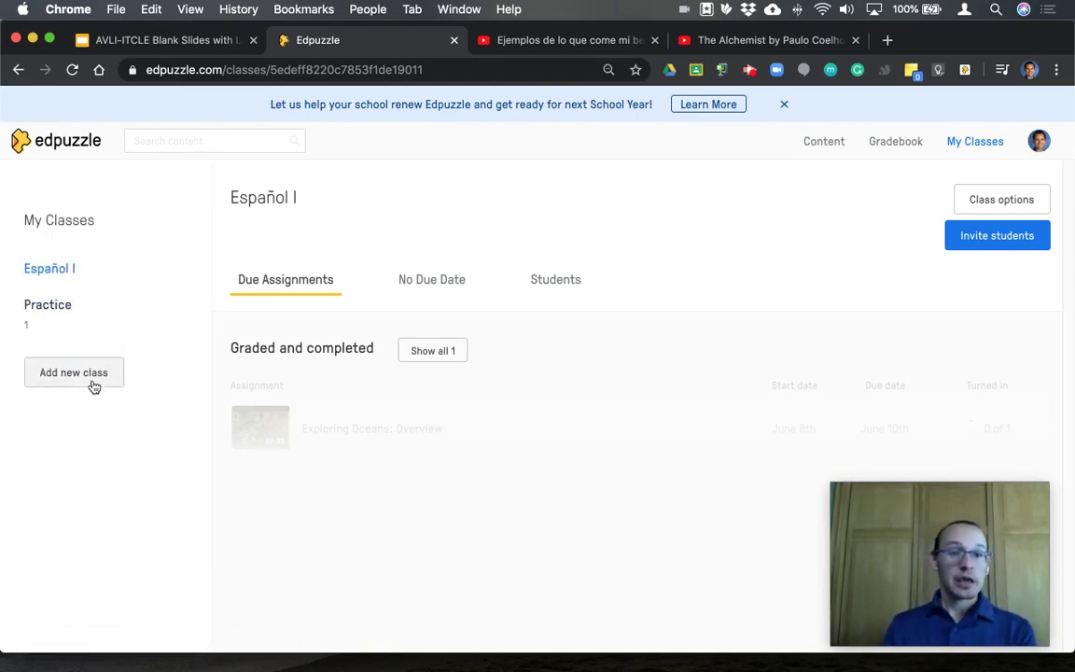
# Open the Practice class and check its student roster and due assignments
pyautogui.click(58, 306)
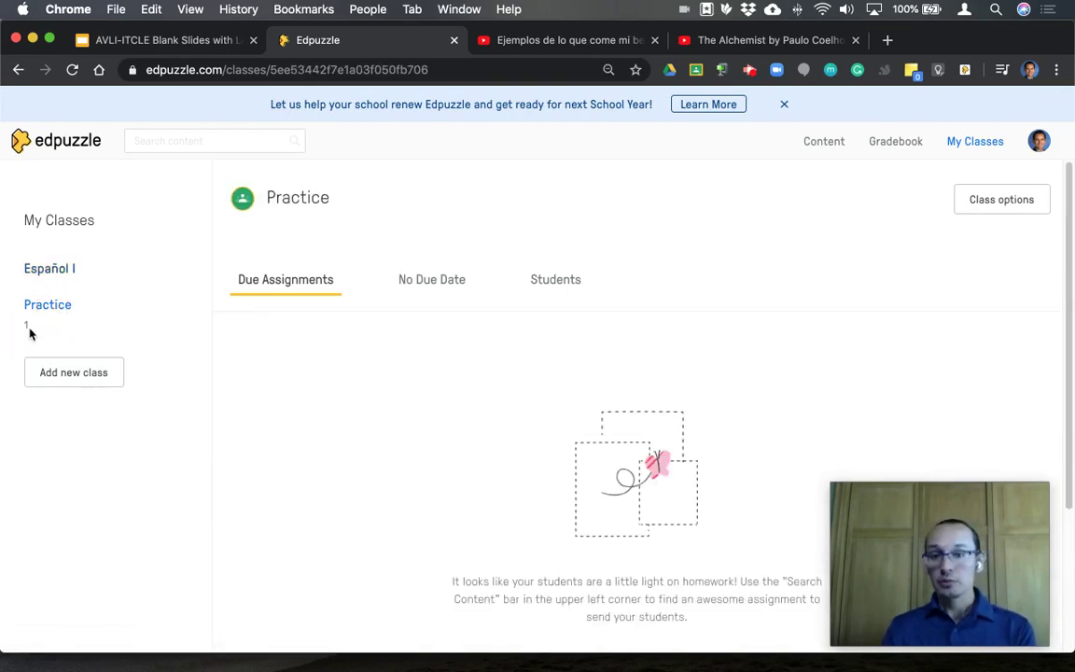
pyautogui.click(548, 281)
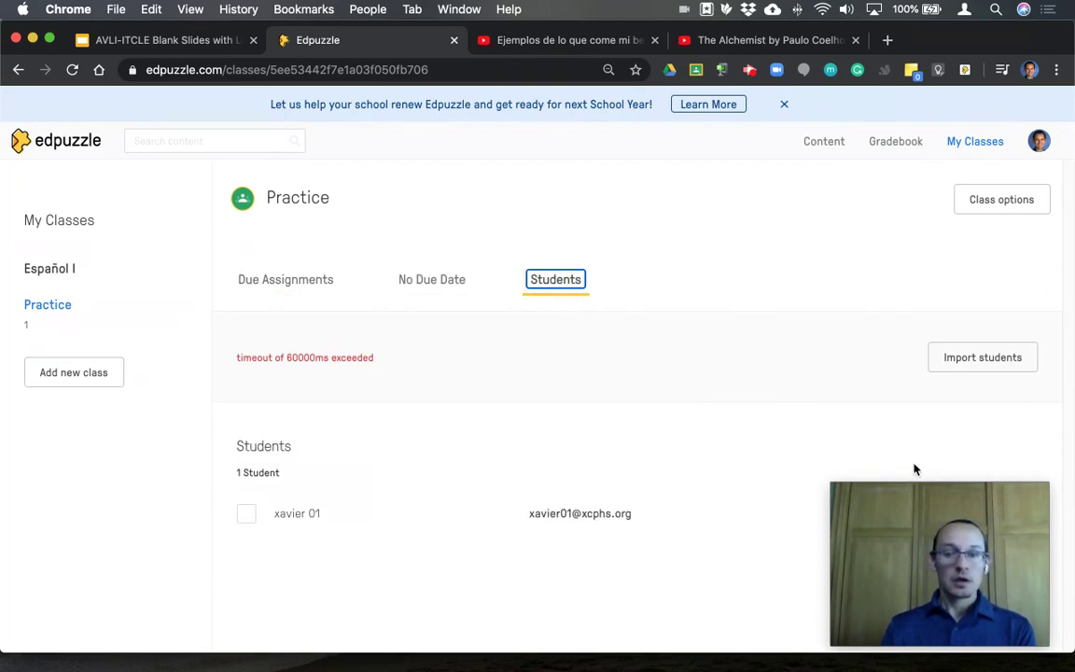
pyautogui.click(919, 588)
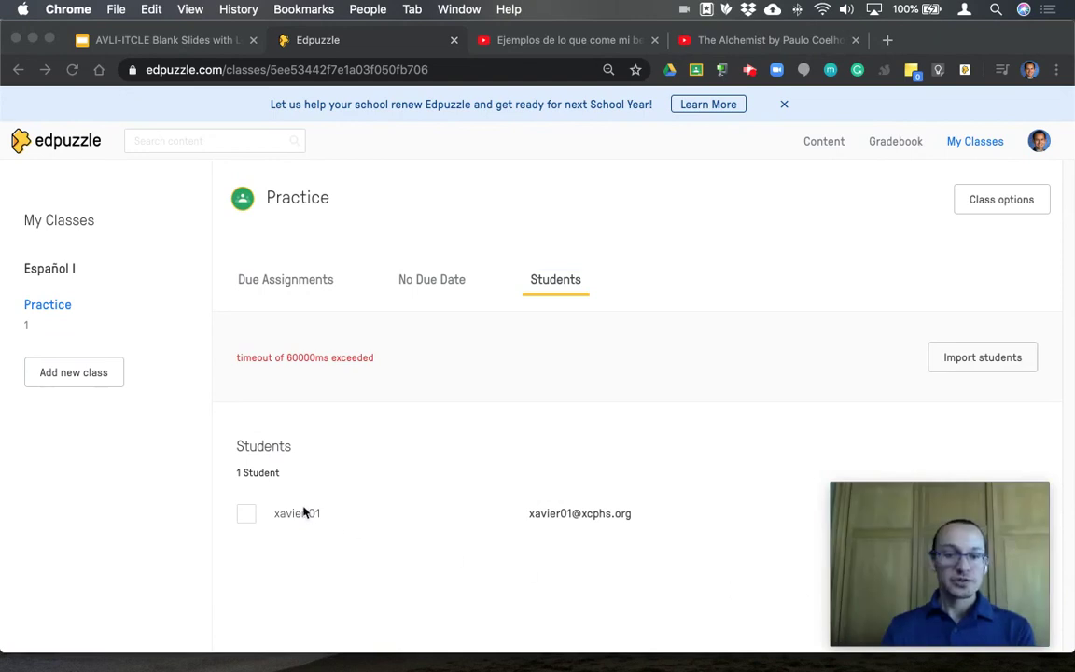
pyautogui.click(302, 280)
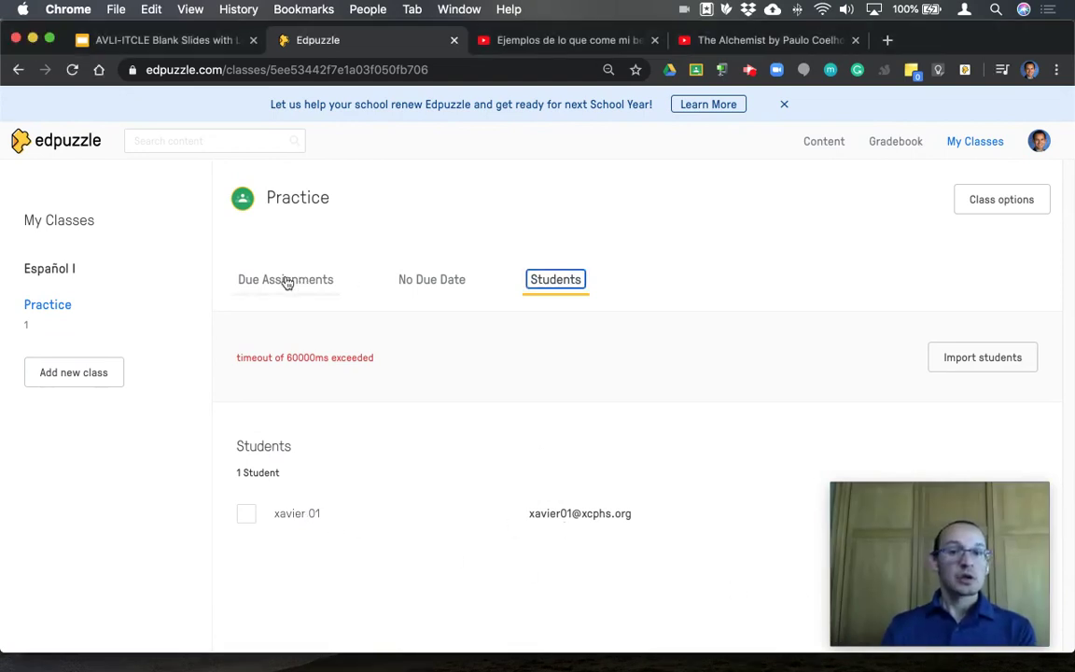
pyautogui.click(287, 281)
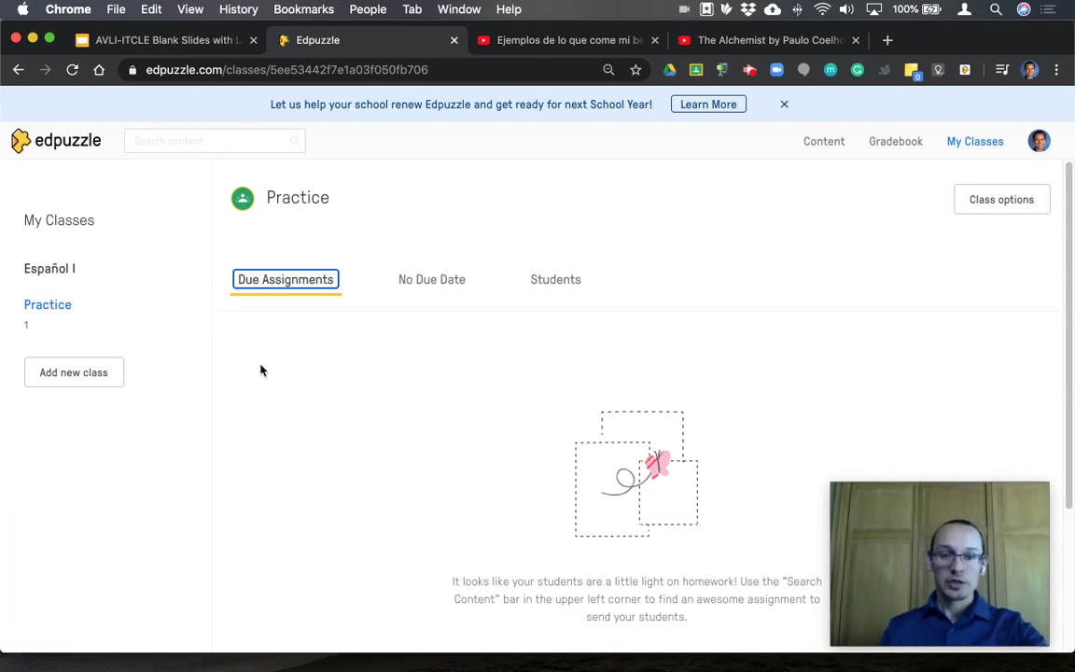
# Create a new class named AVLI Demo with the Classic class type and no description
pyautogui.click(77, 379)
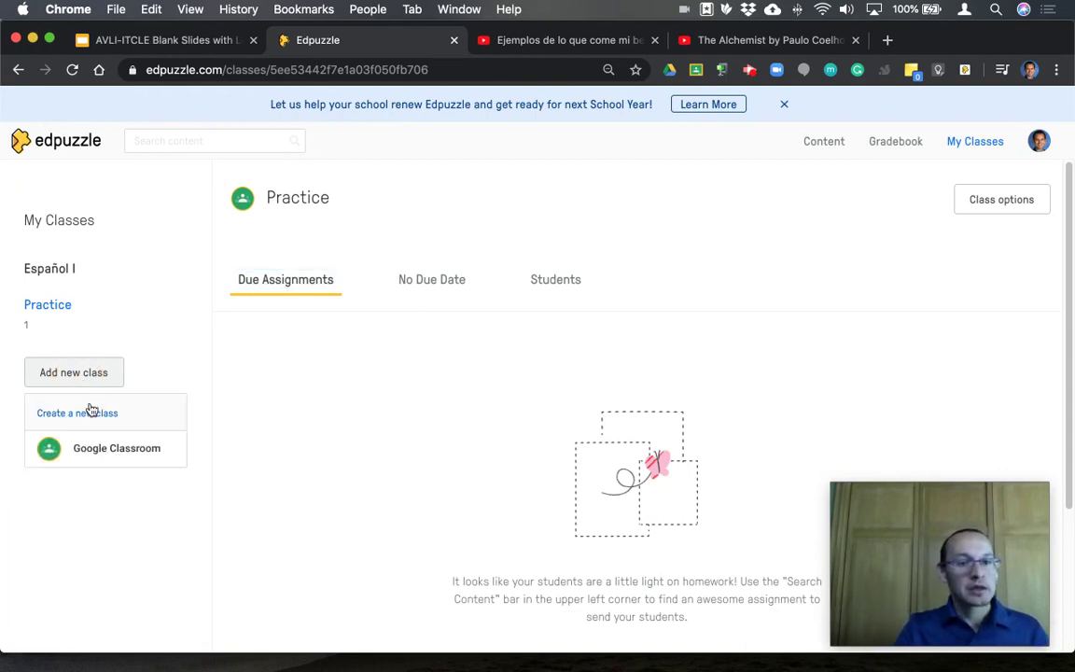
pyautogui.click(84, 414)
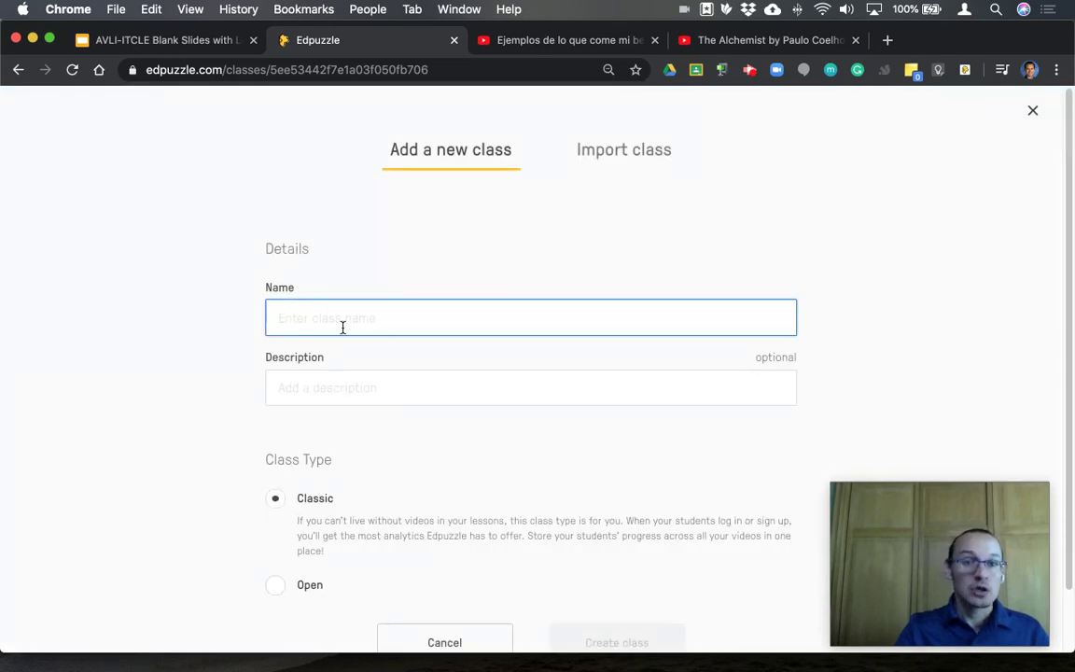
pyautogui.write('AVLI Demo')
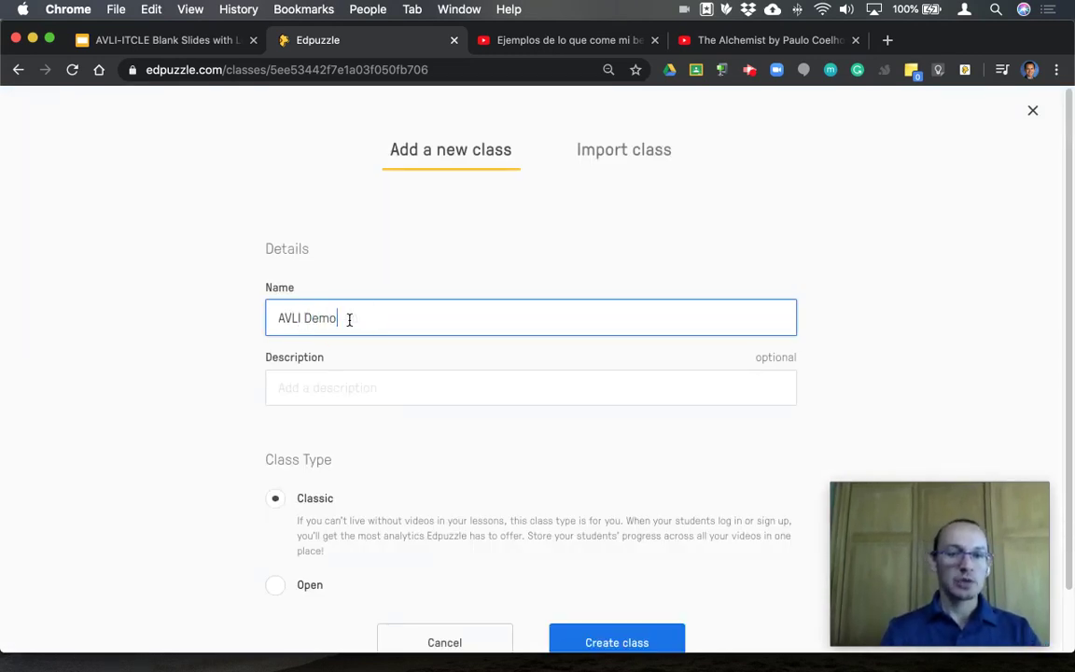
pyautogui.click(354, 386)
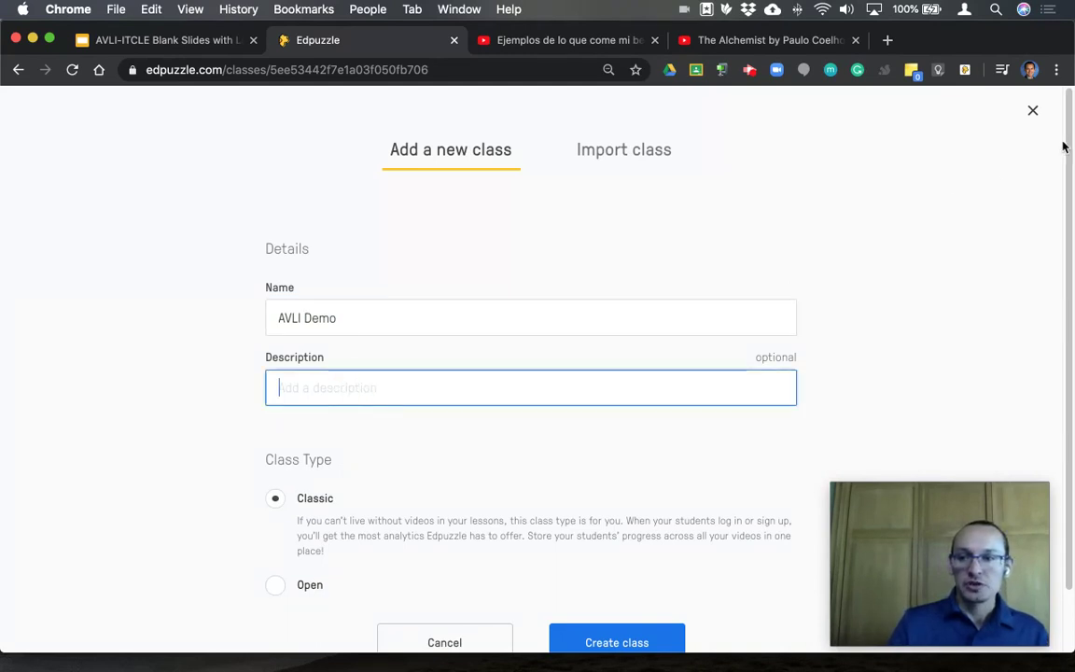
pyautogui.moveTo(1067, 139); pyautogui.dragTo(1071, 252)
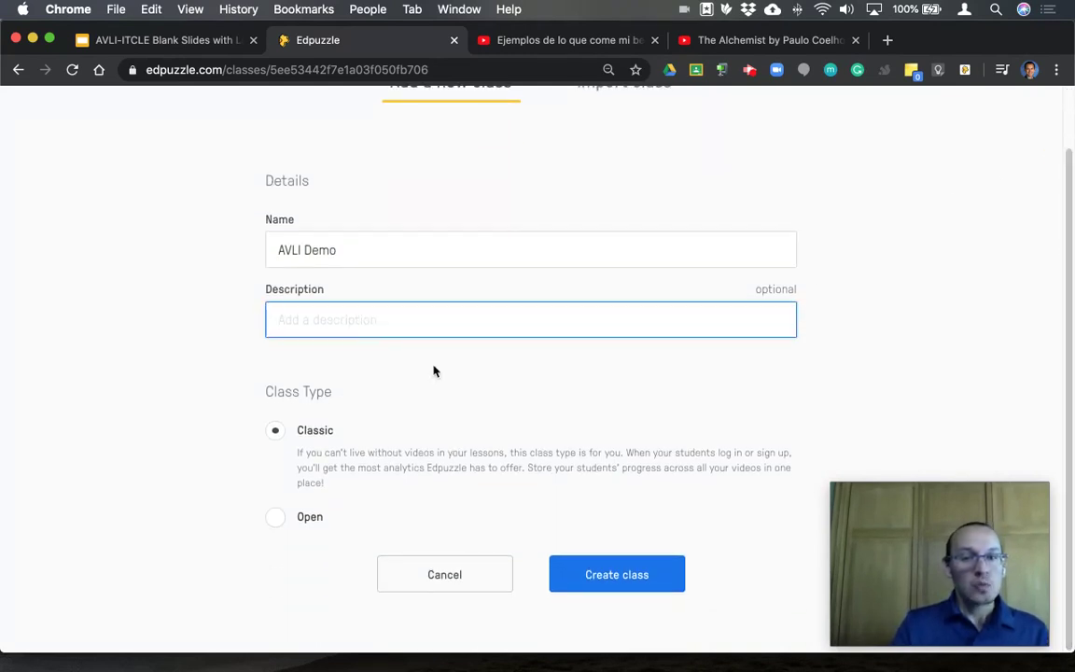
pyautogui.click(279, 519)
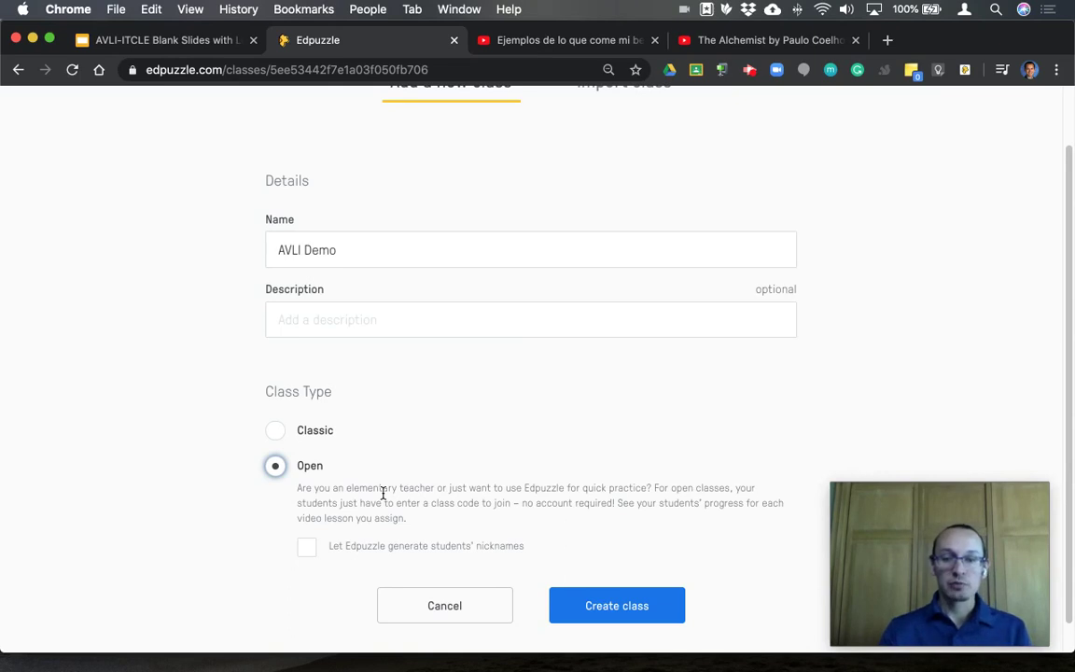
pyautogui.click(276, 431)
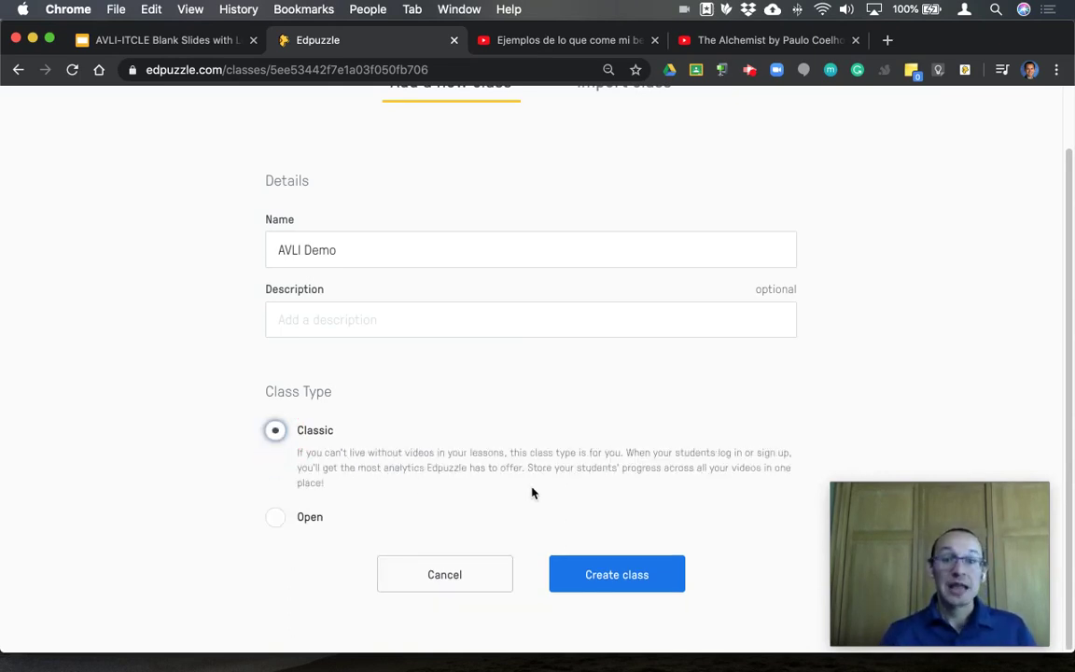
pyautogui.click(637, 581)
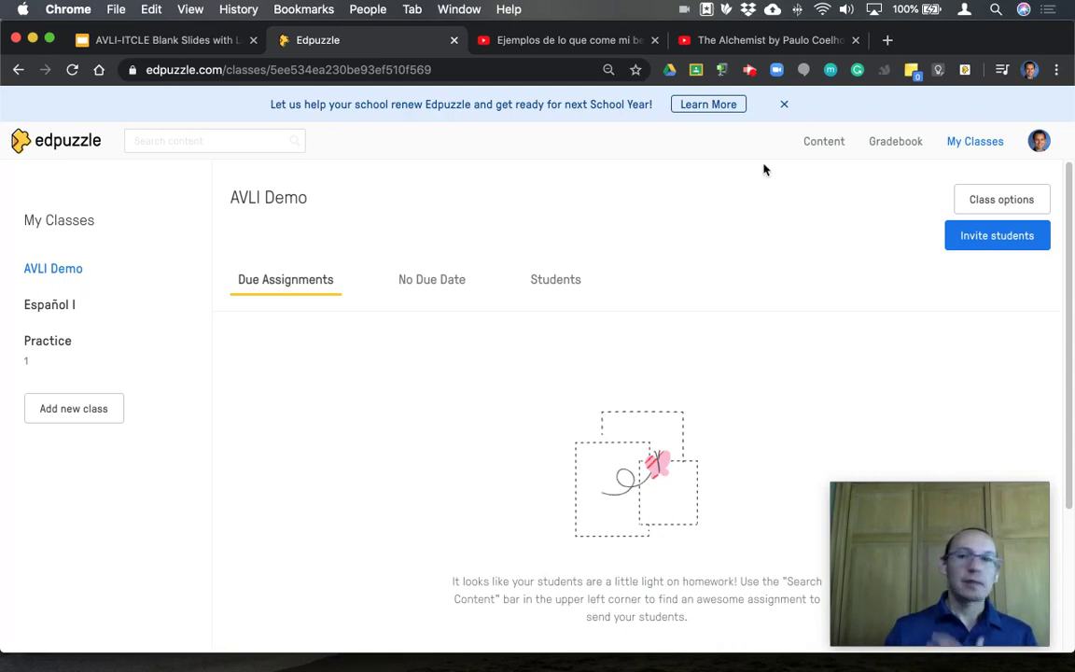
# Check the gradebook of the AVLI Demo class and return to the class page
pyautogui.click(912, 143)
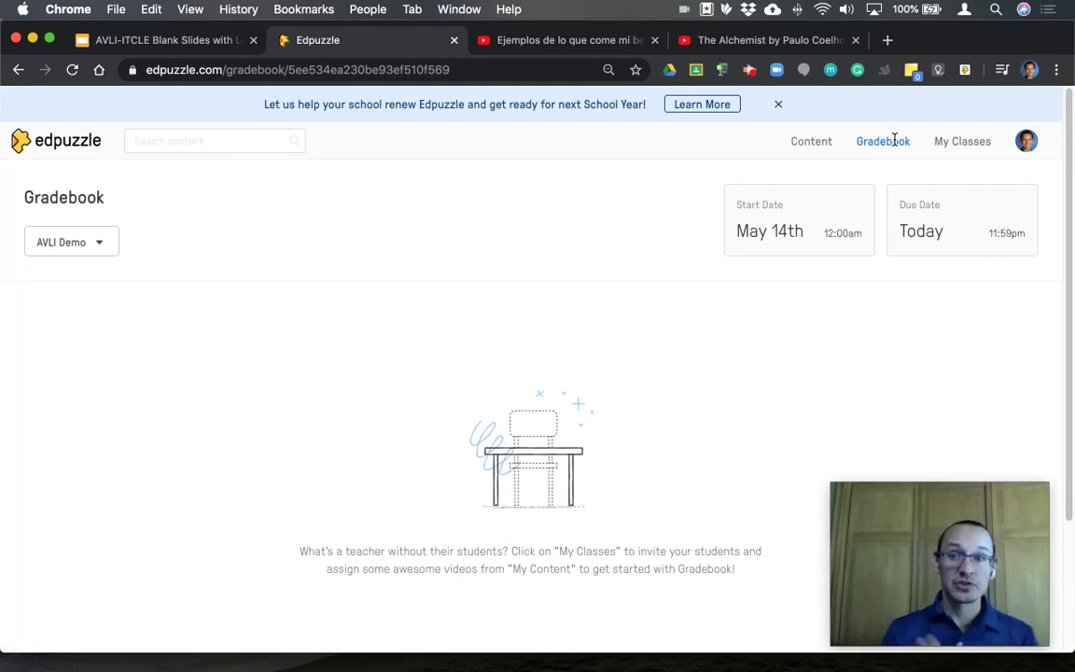
pyautogui.click(964, 146)
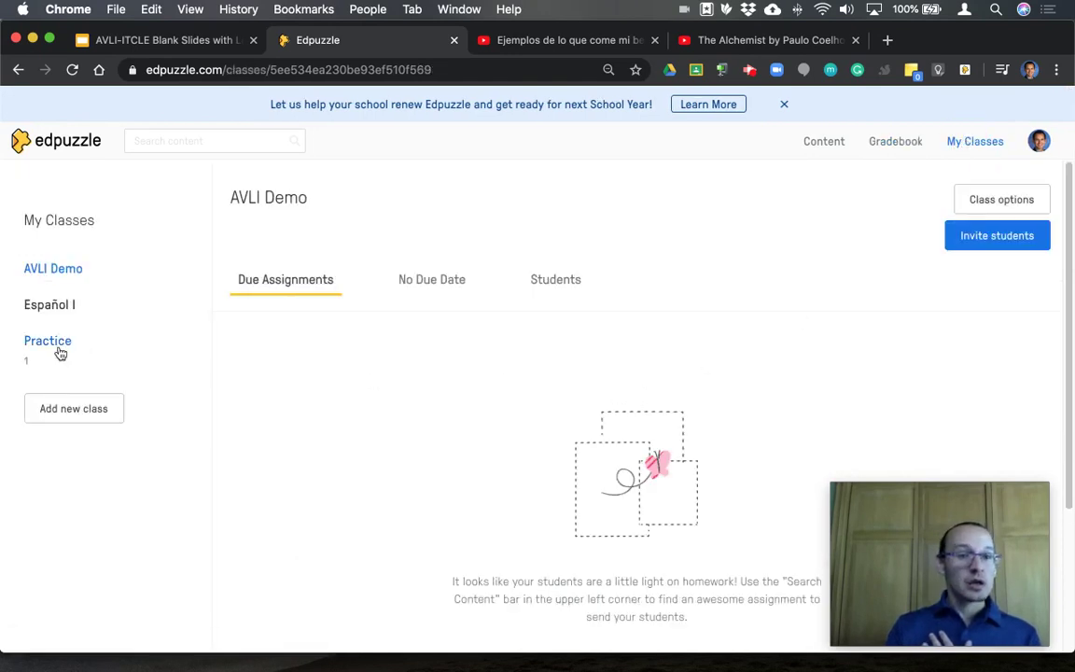
pyautogui.click(59, 277)
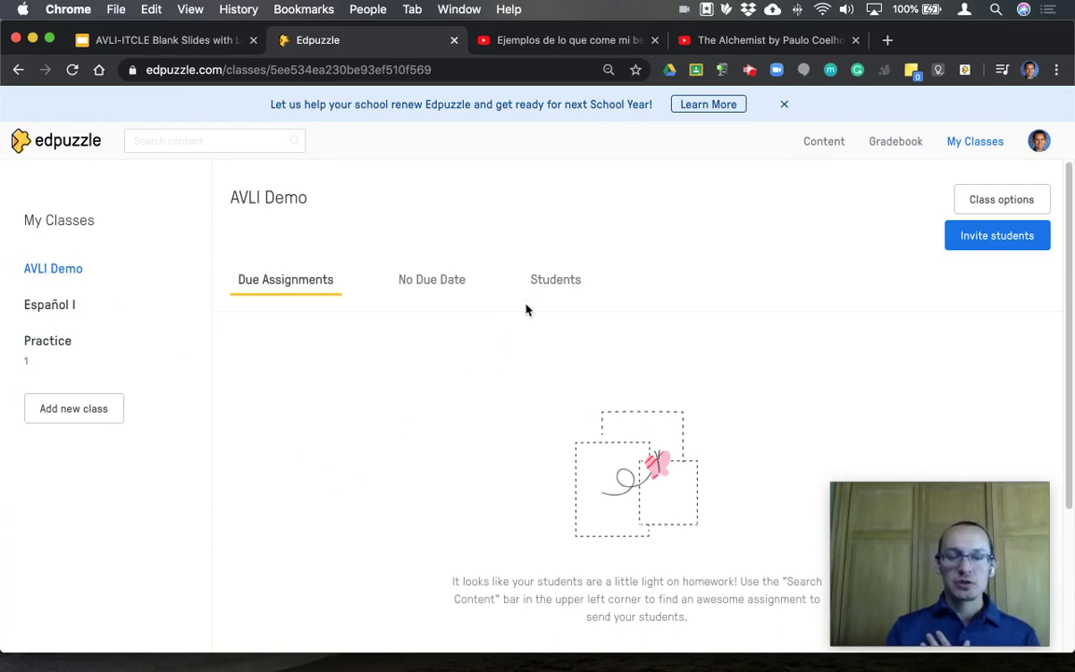
# Show the AVLI Demo class's student roster and class code, and copy the link for inviting students
pyautogui.click(549, 284)
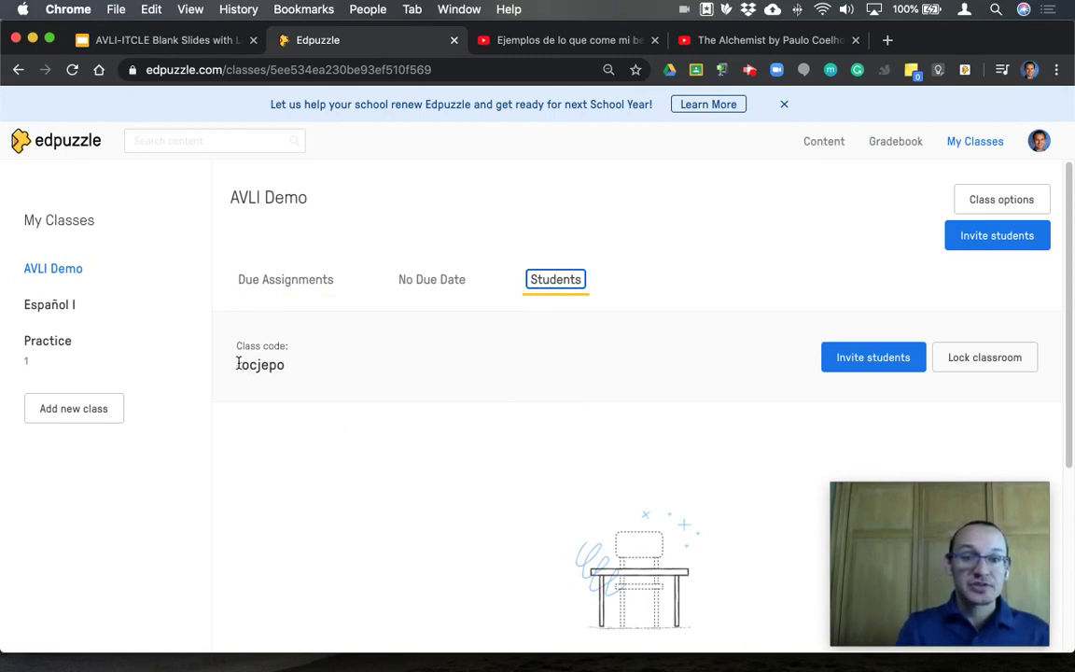
pyautogui.moveTo(238, 364); pyautogui.dragTo(302, 369)
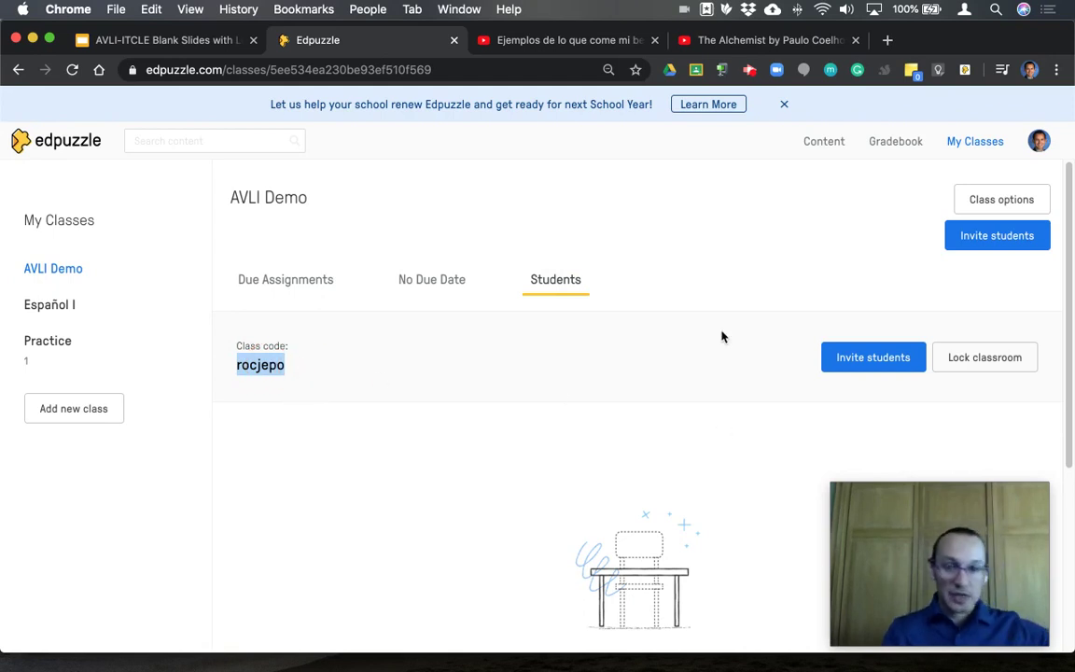
pyautogui.click(897, 359)
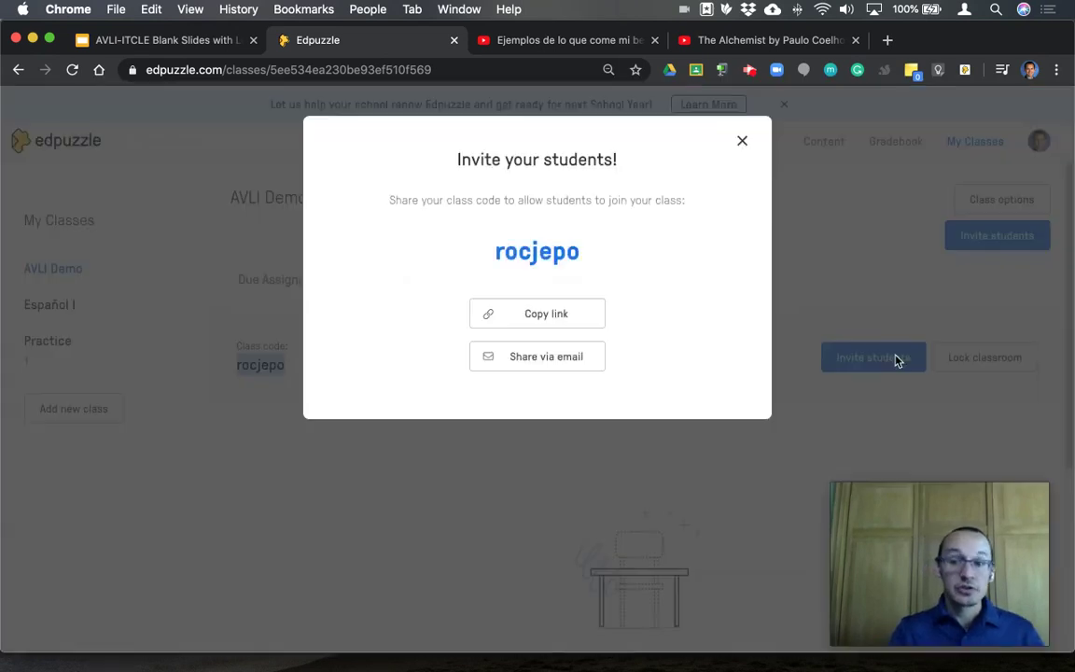
pyautogui.click(564, 323)
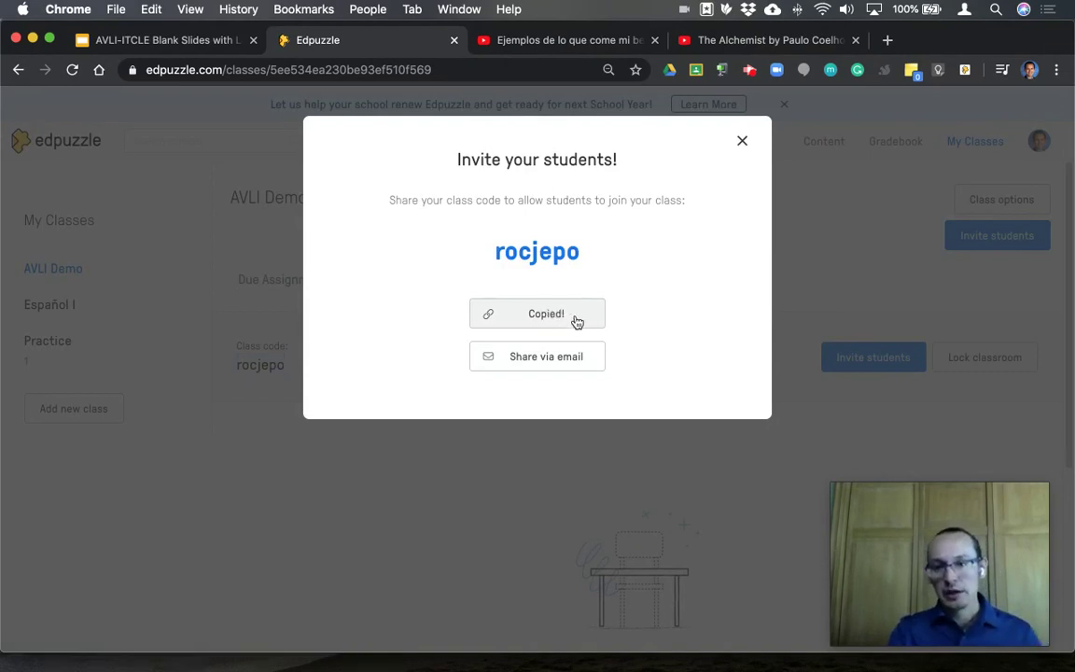
pyautogui.click(743, 144)
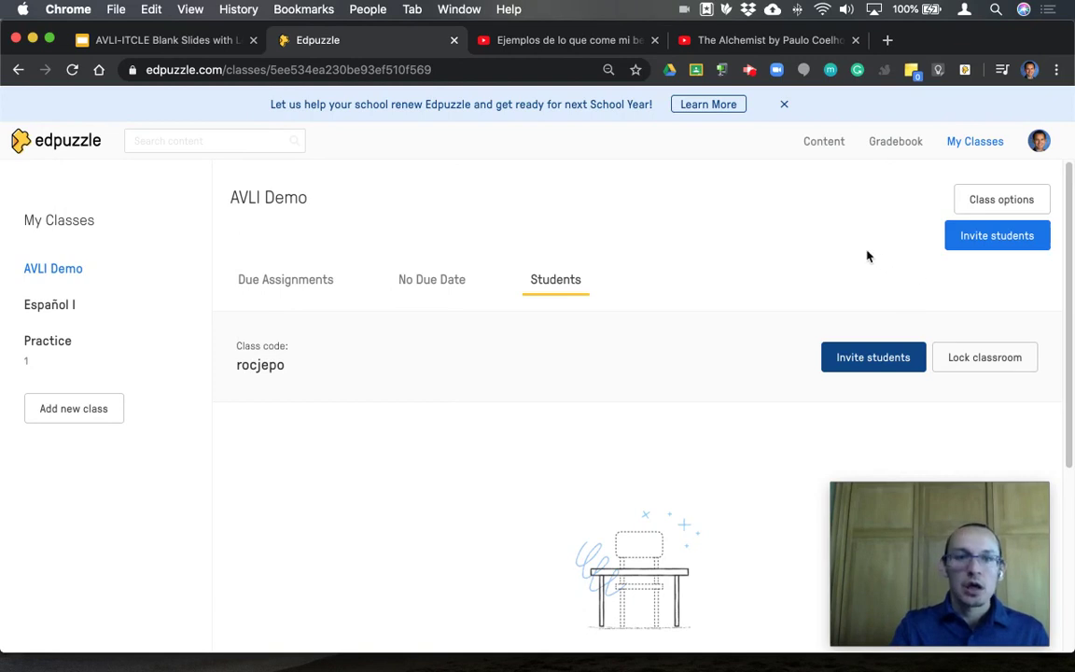
# Open the video "Ejemplos de lo que come mi bebe de 18 meses en un dia" from My Content
pyautogui.click(35, 142)
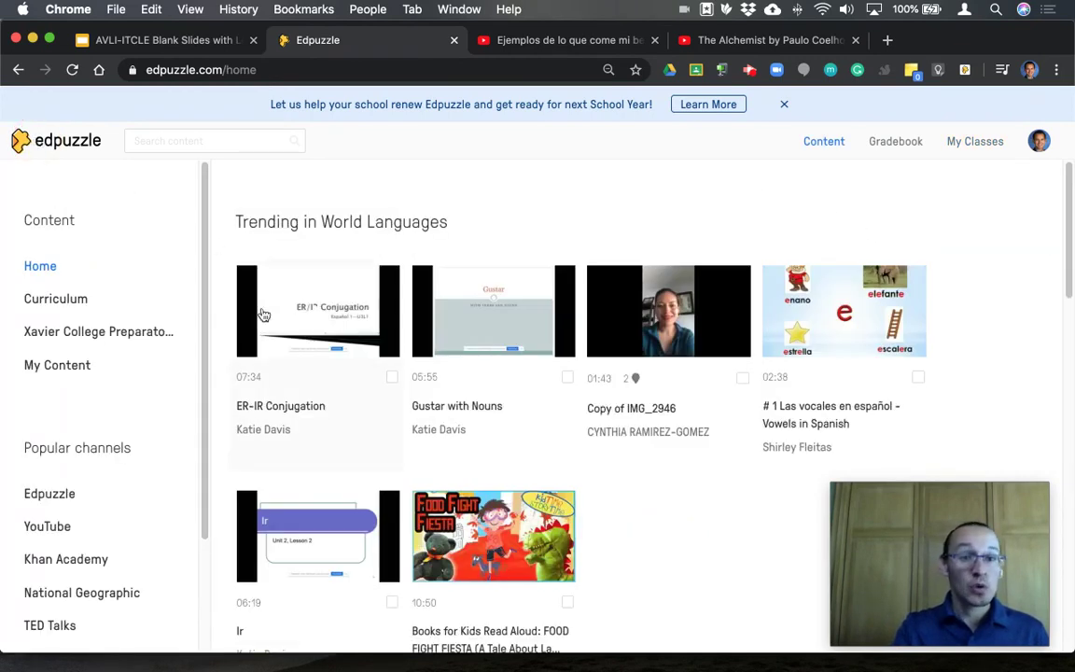
pyautogui.click(43, 367)
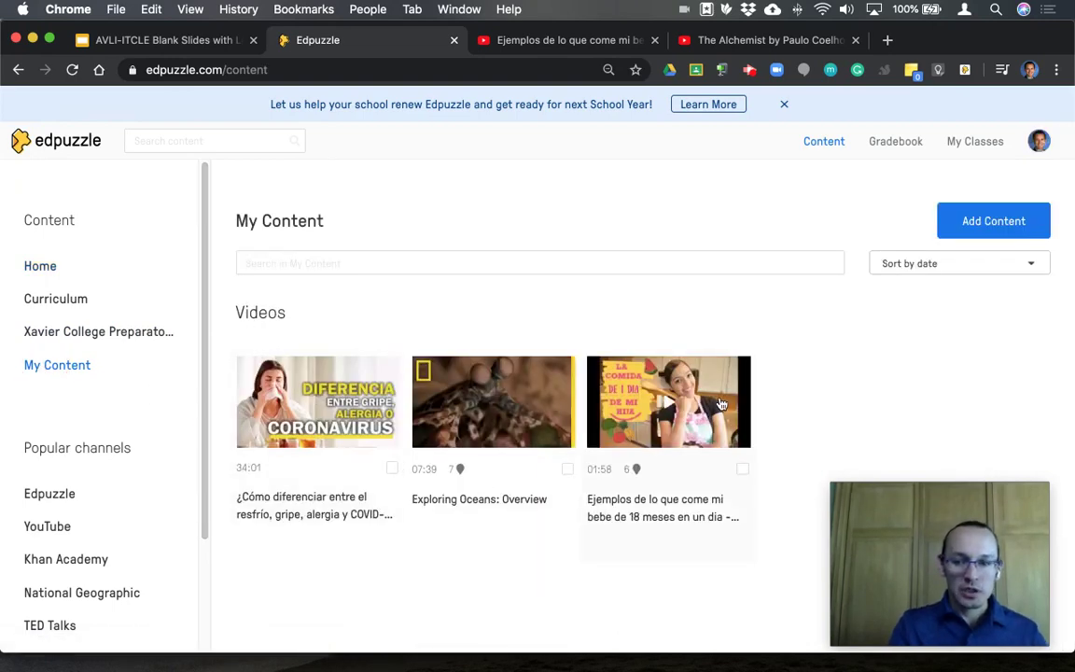
pyautogui.click(650, 359)
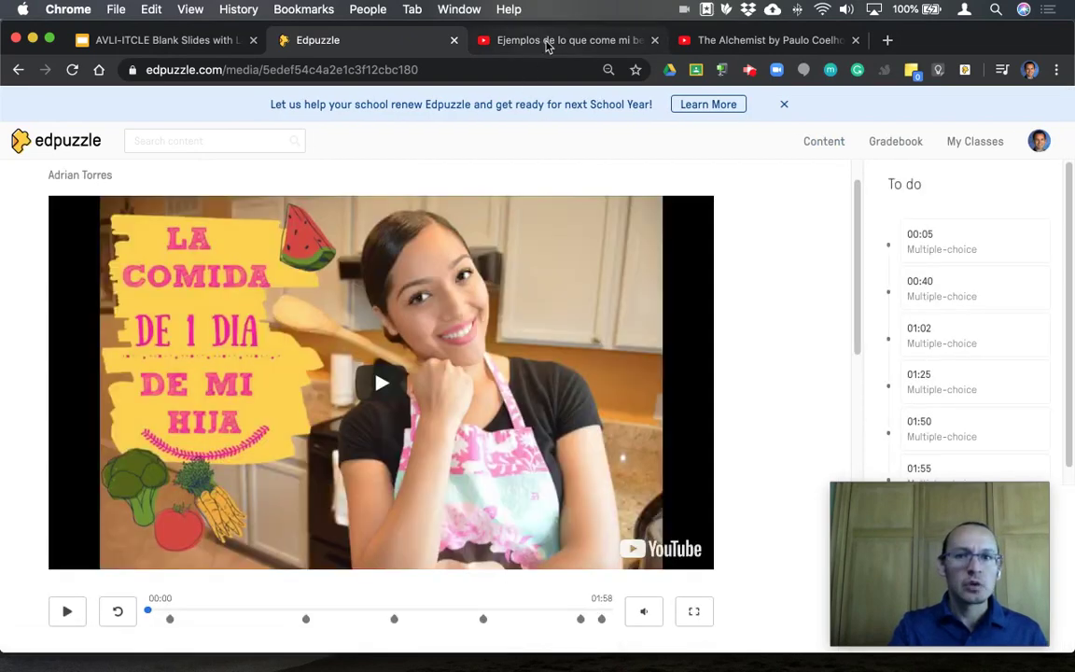
# Compare the Edpuzzle lesson's length with the original video on YouTube and return to the Edpuzzle version
pyautogui.click(549, 42)
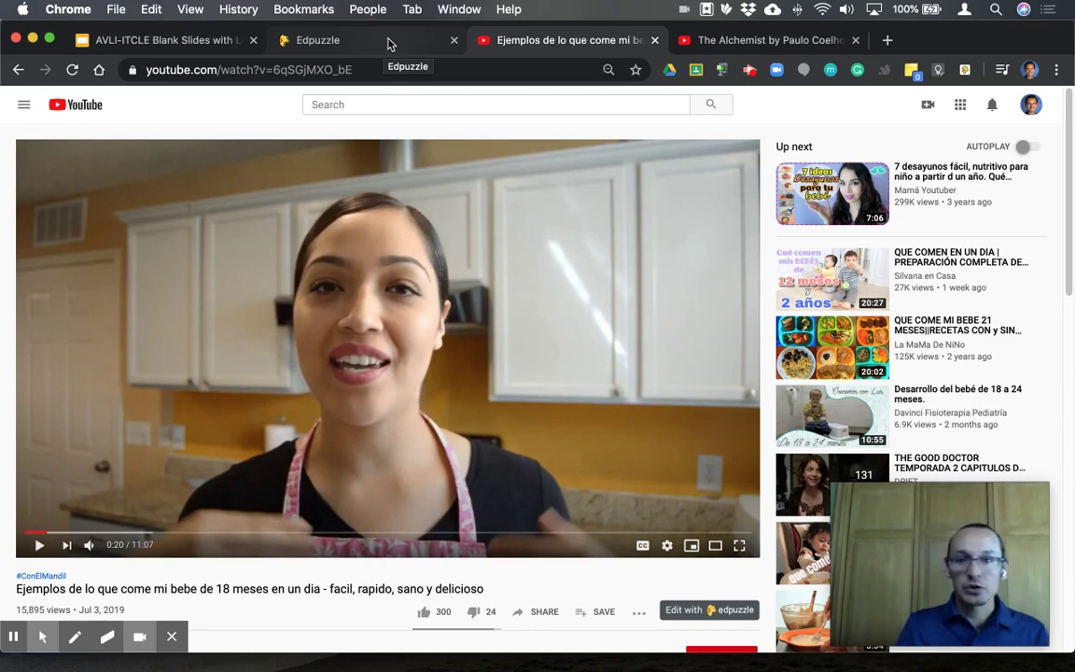
pyautogui.click(355, 40)
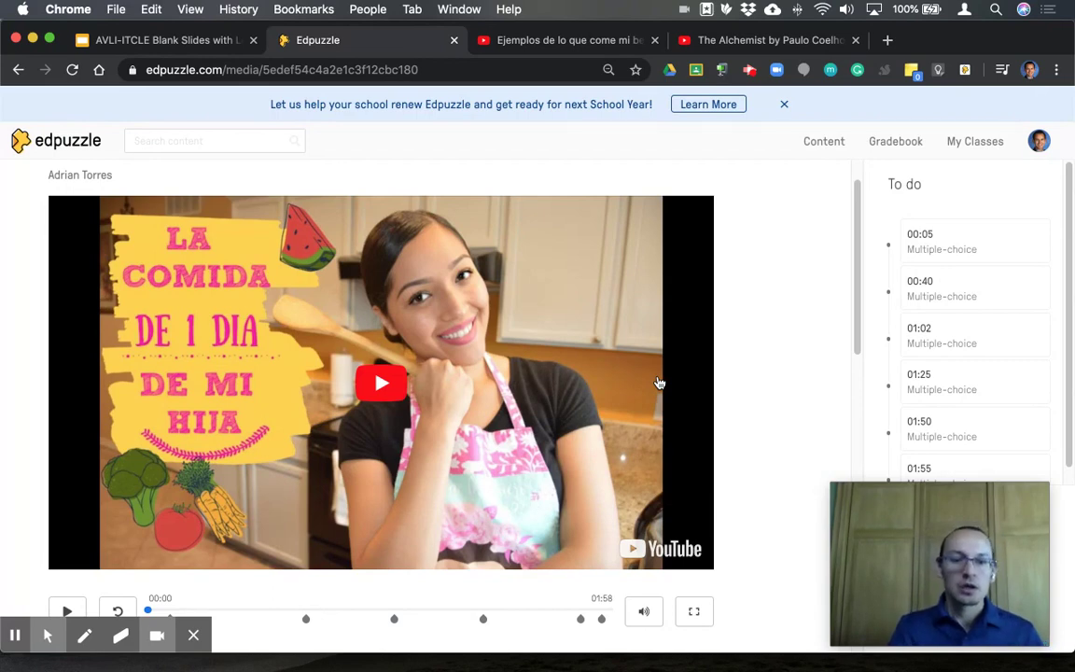
pyautogui.click(194, 636)
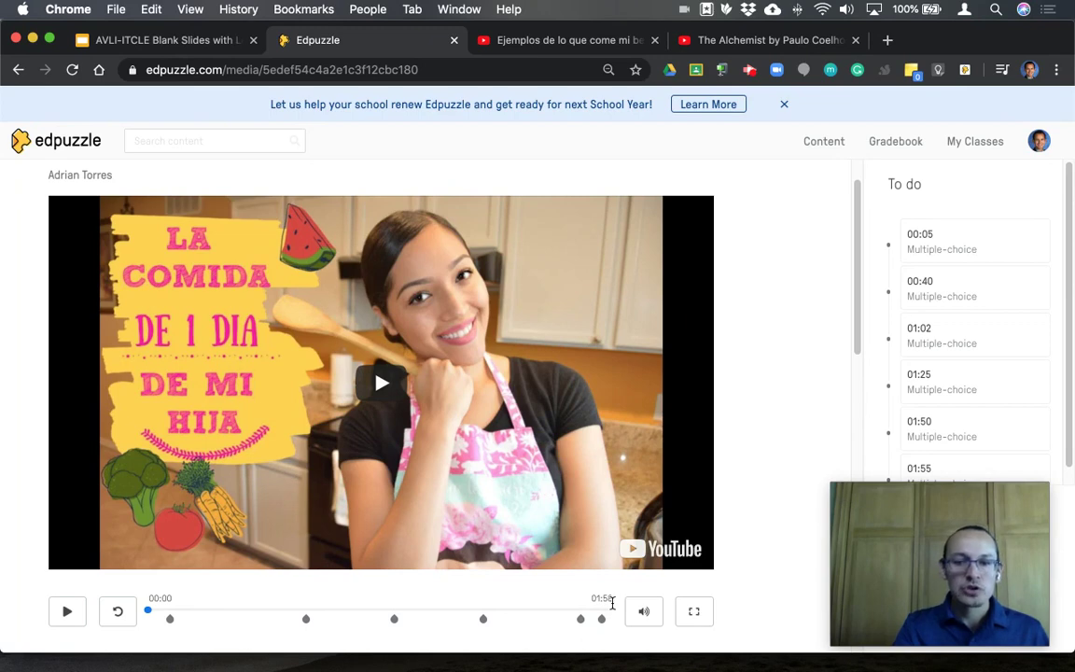
pyautogui.click(559, 41)
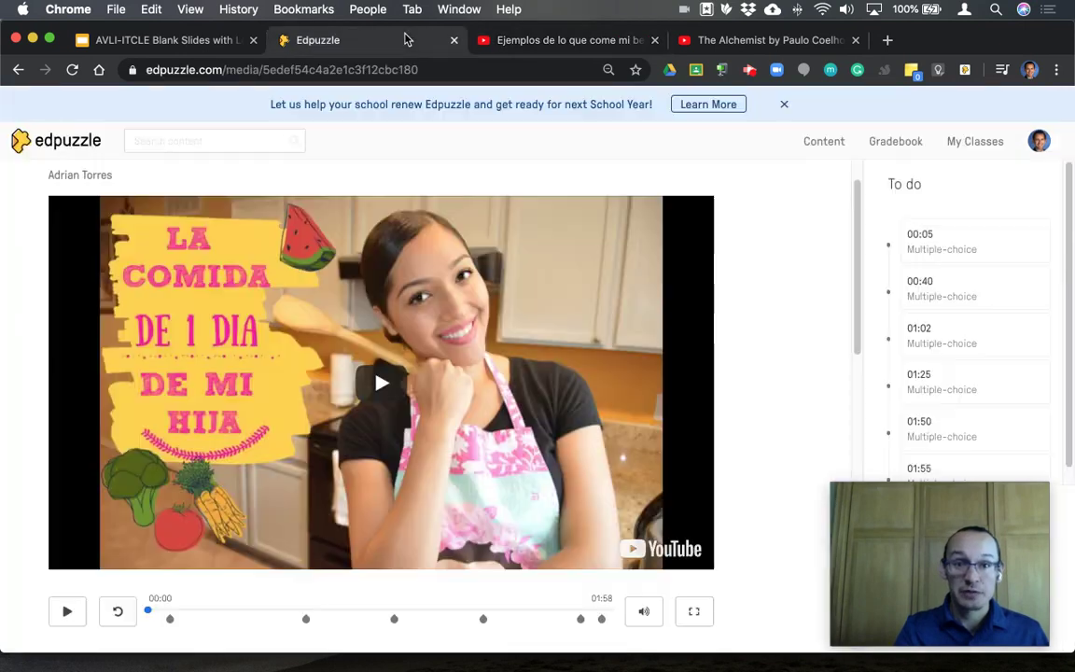
pyautogui.click(404, 39)
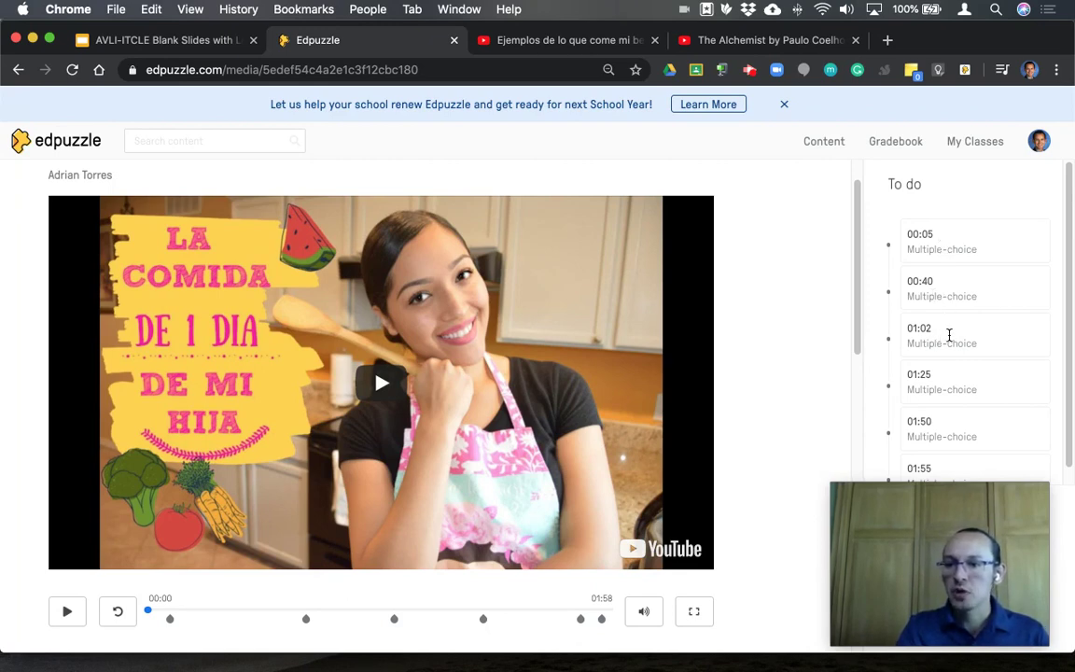
# Play the lesson to its first multiple-choice question at 00:05 and rewatch the section before it
pyautogui.click(170, 620)
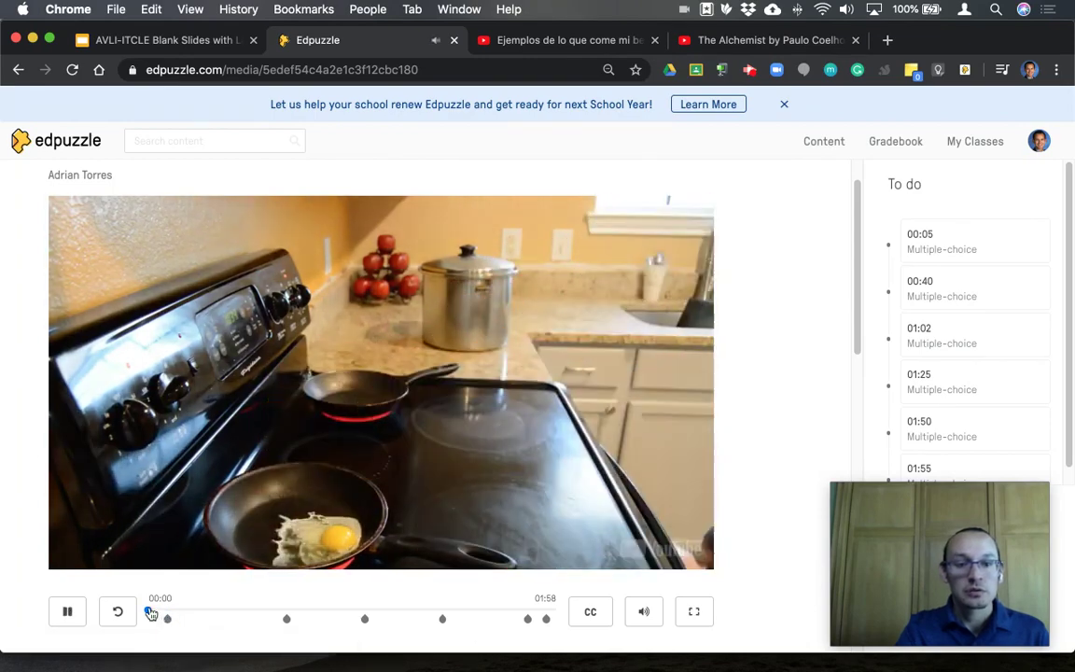
pyautogui.click(165, 616)
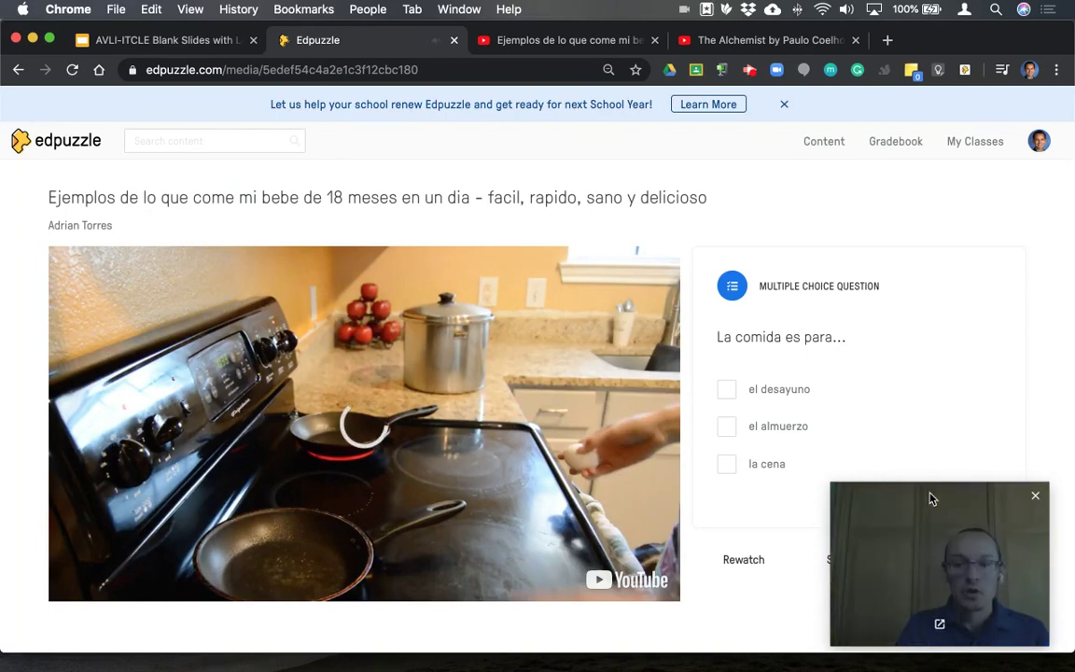
pyautogui.moveTo(930, 498); pyautogui.dragTo(942, 102)
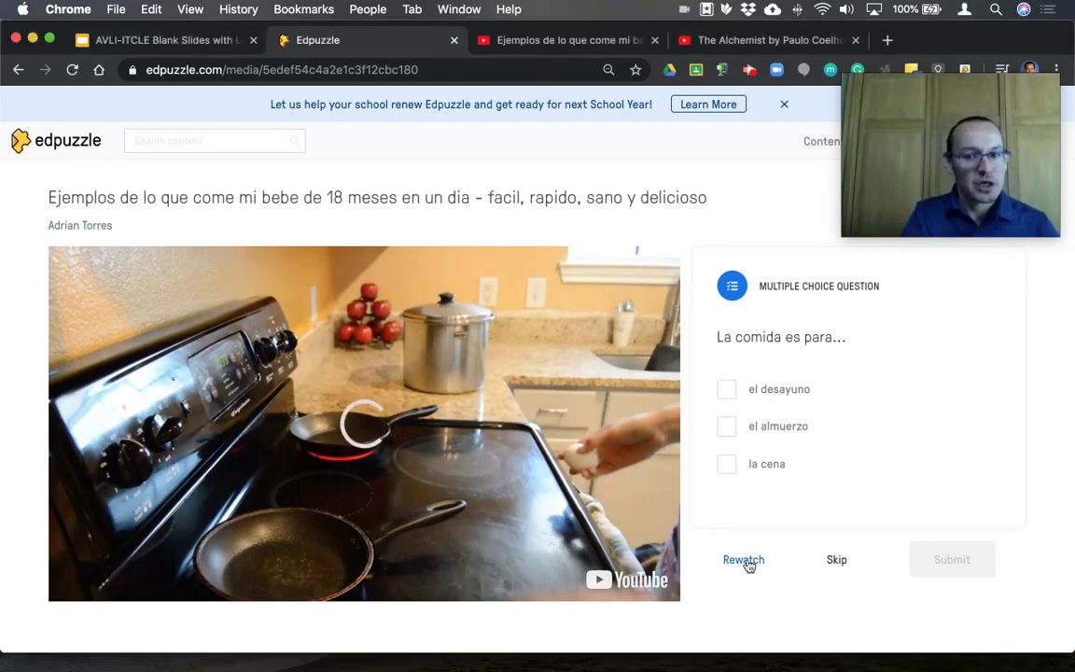
pyautogui.click(746, 563)
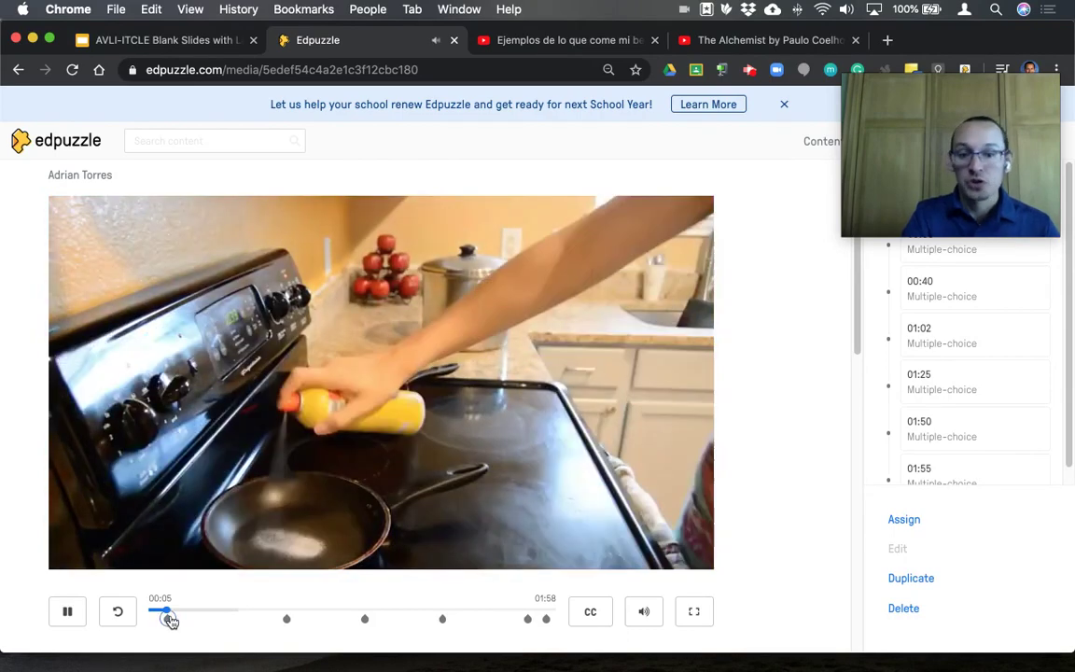
pyautogui.moveTo(169, 619); pyautogui.dragTo(150, 619)
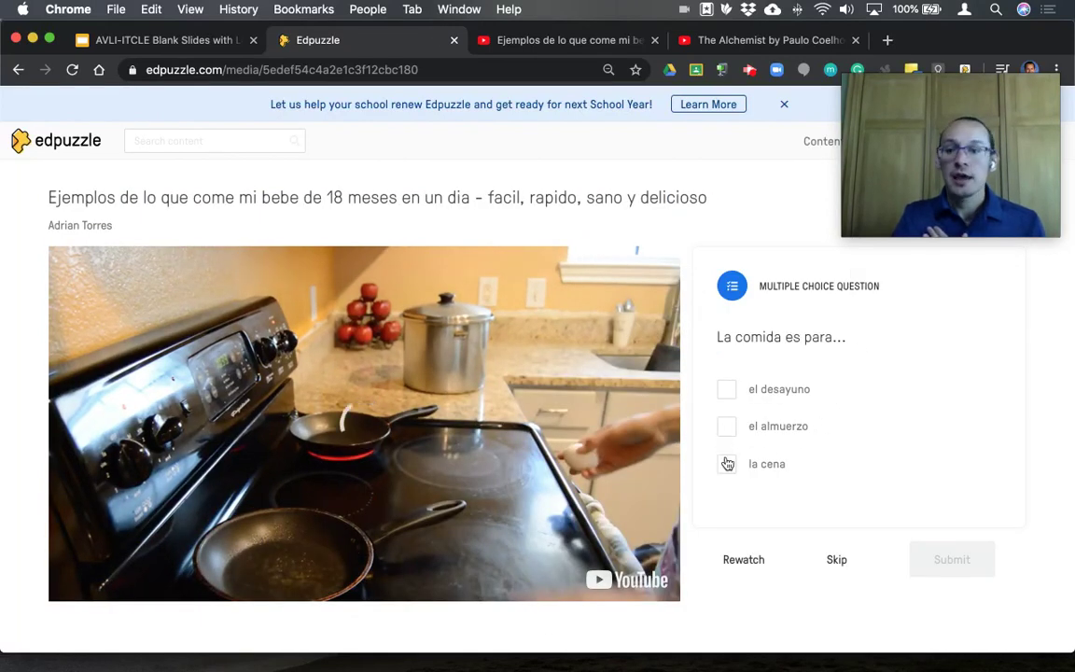
# Answer the question "La comida es para..." with "el almuerzo", submit it and continue the video
pyautogui.click(731, 429)
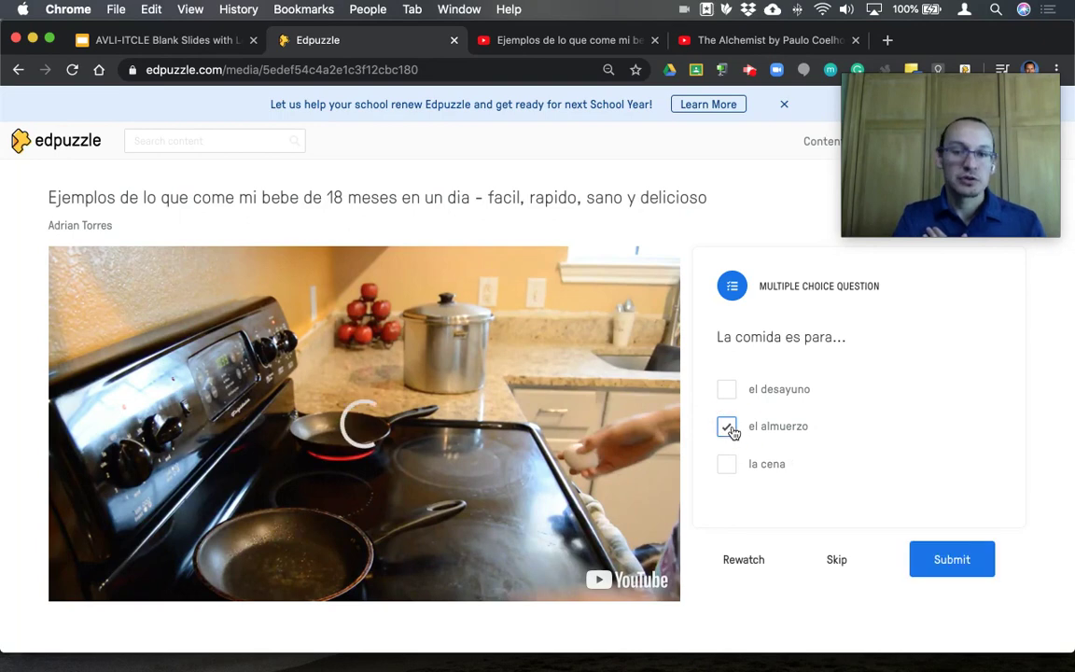
pyautogui.click(955, 563)
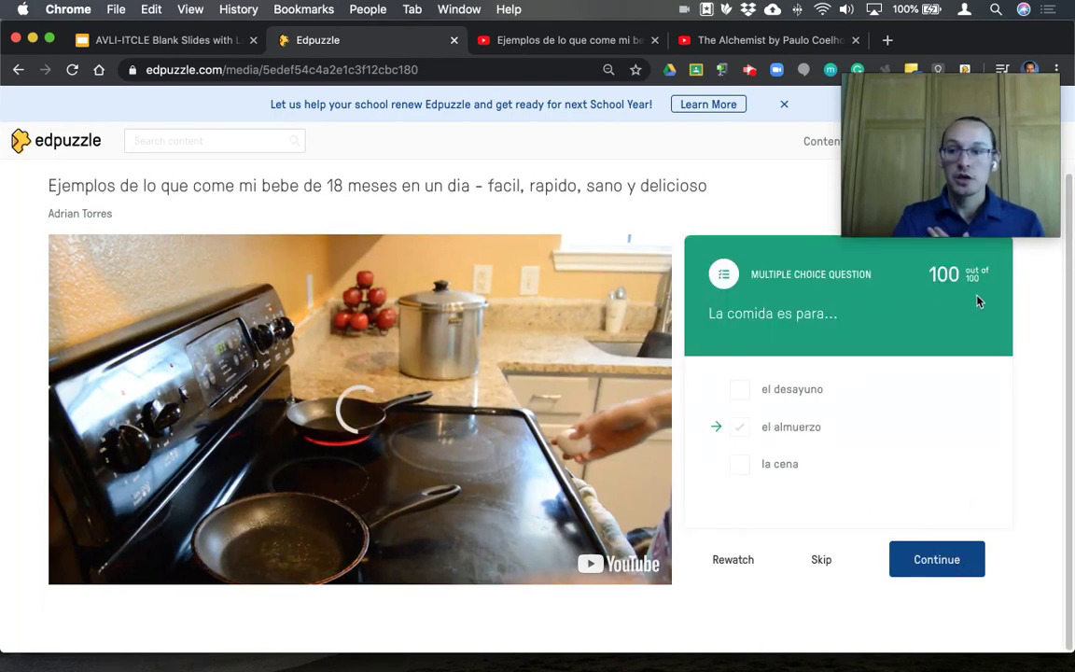
pyautogui.click(914, 557)
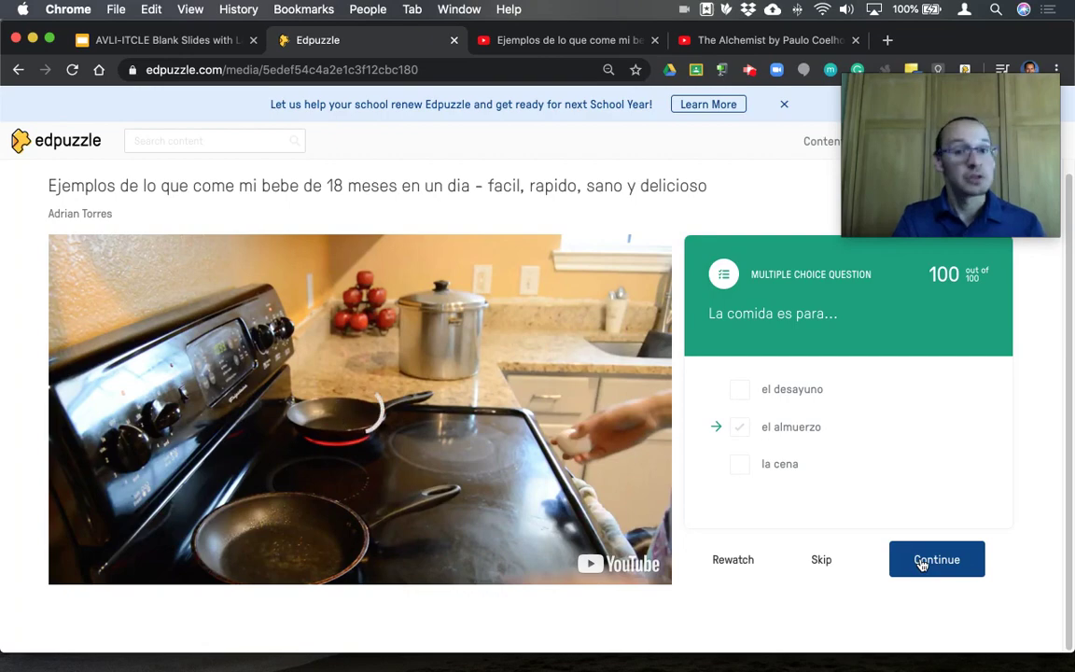
pyautogui.click(919, 558)
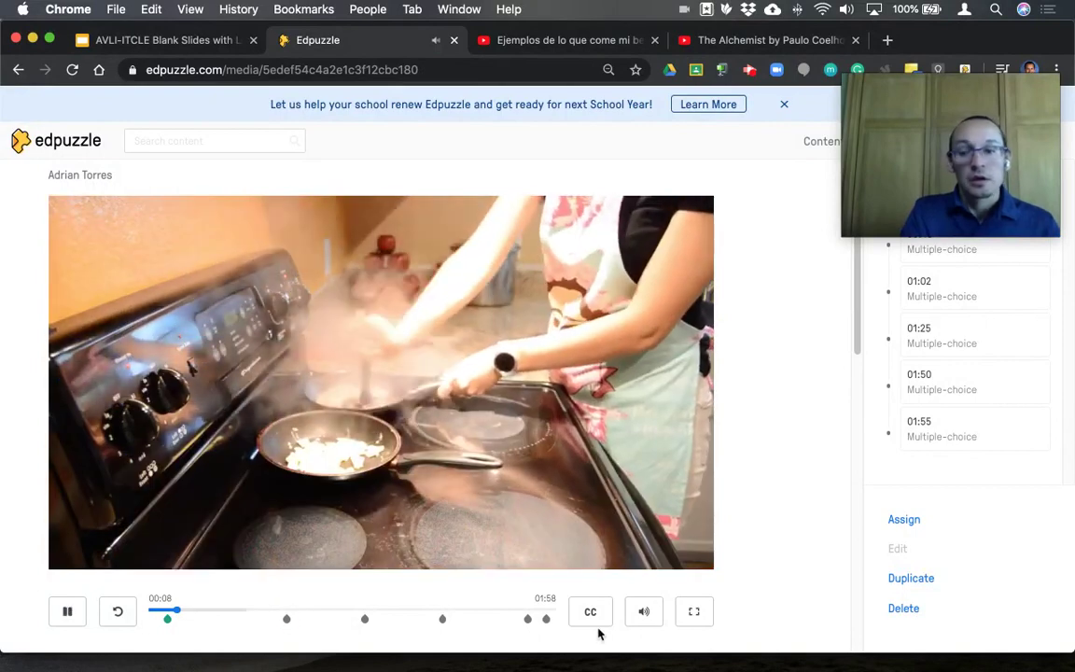
# Advance to the question "La mamá prepara...", submit "huevos y ensalada", then skip onward and pause the video
pyautogui.moveTo(175, 612); pyautogui.dragTo(266, 612)
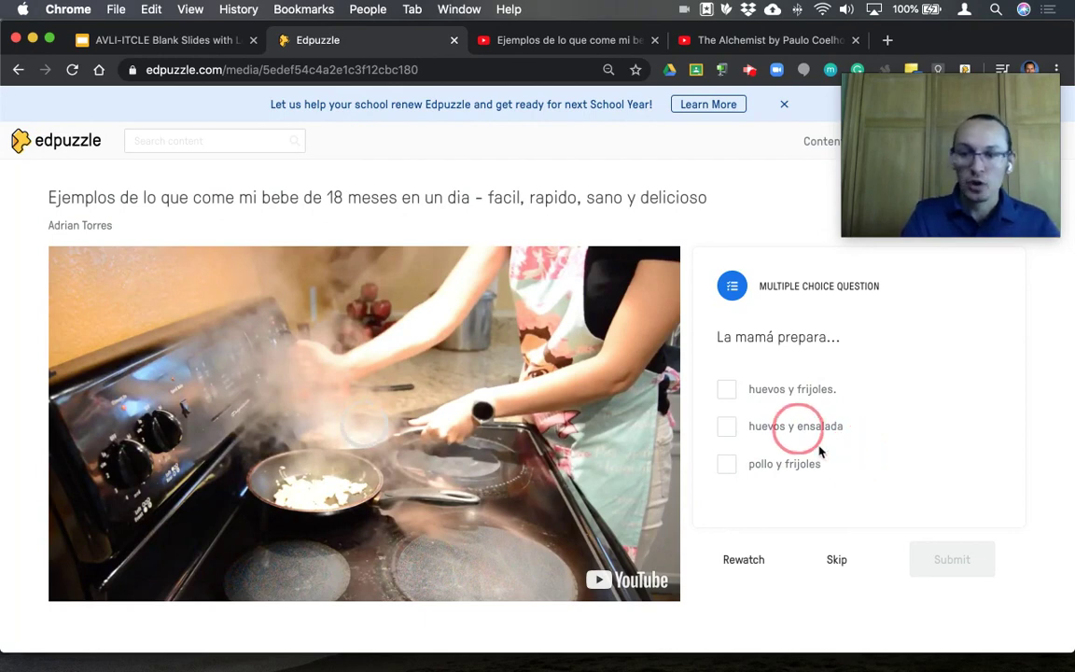
pyautogui.click(728, 431)
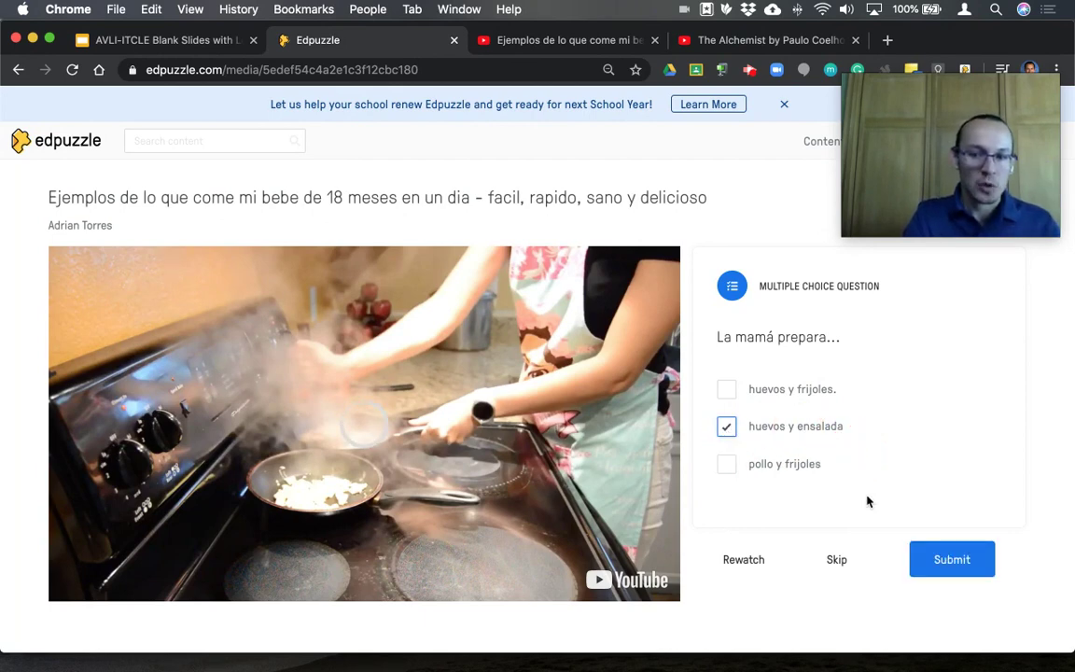
pyautogui.click(954, 559)
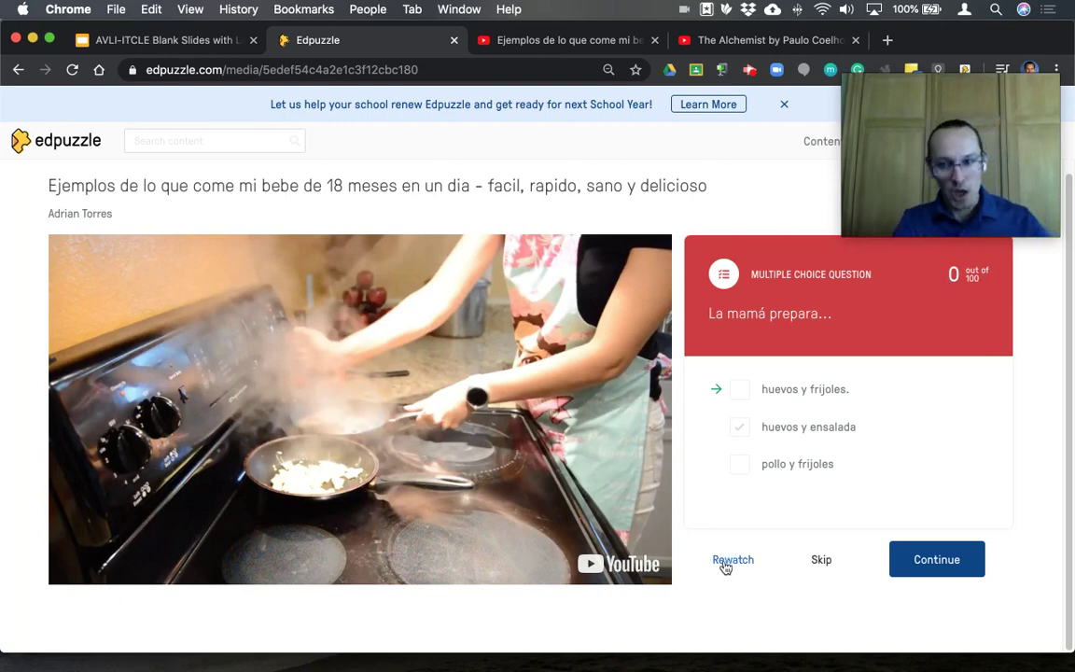
pyautogui.click(824, 563)
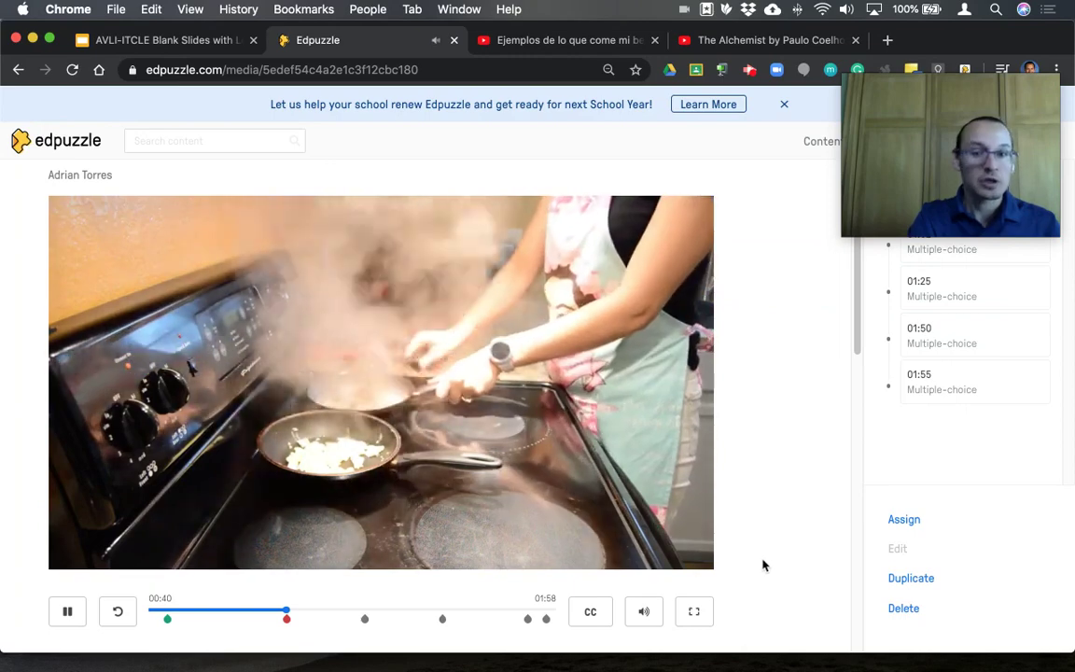
pyautogui.click(67, 613)
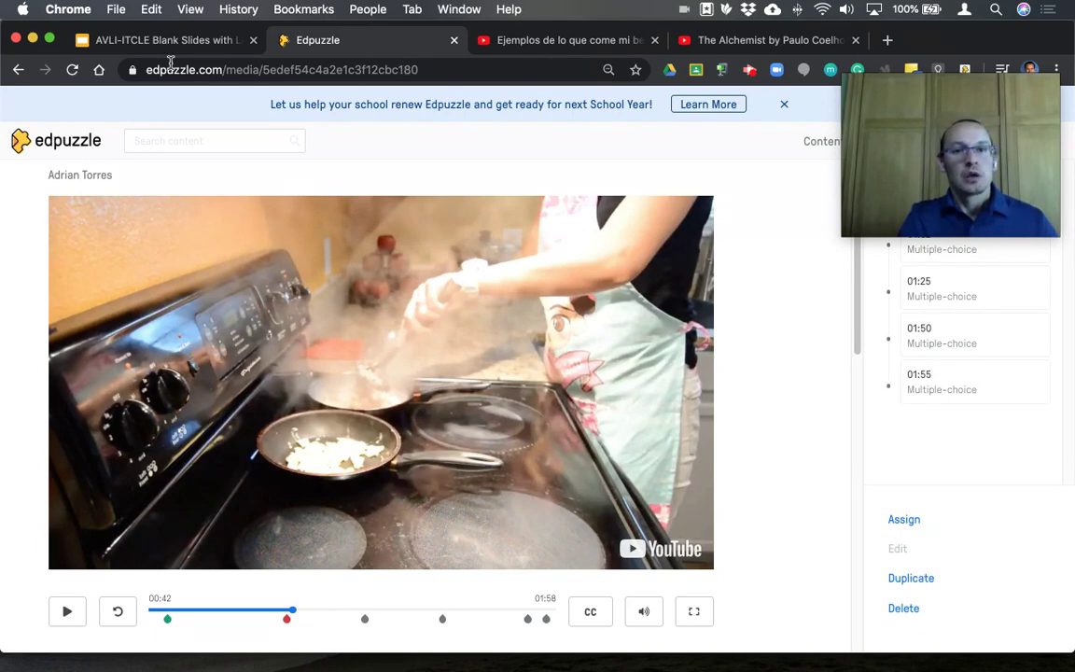
# Return to My Content and reopen the video "Ejemplos de lo que come mi bebe de 18 meses en un dia"
pyautogui.click(41, 147)
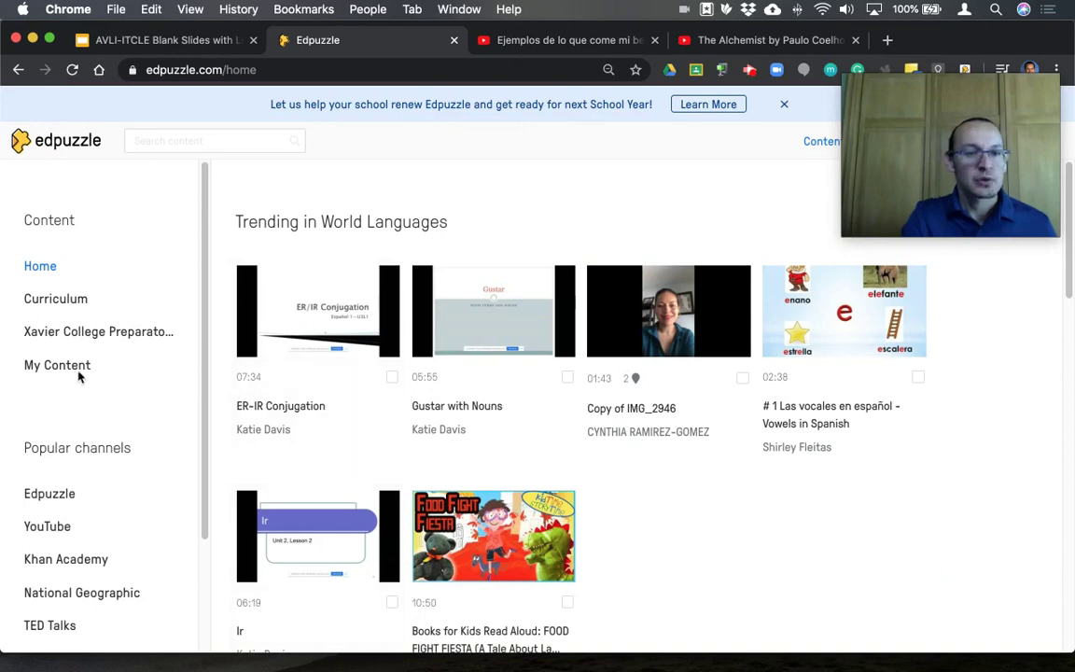
pyautogui.click(72, 365)
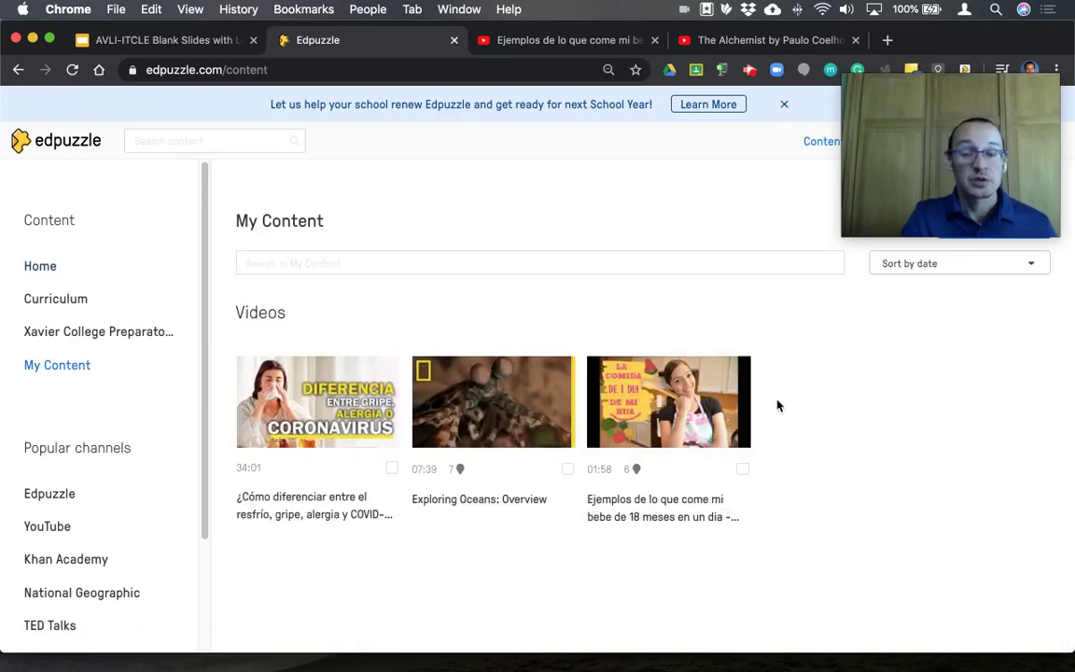
pyautogui.click(704, 404)
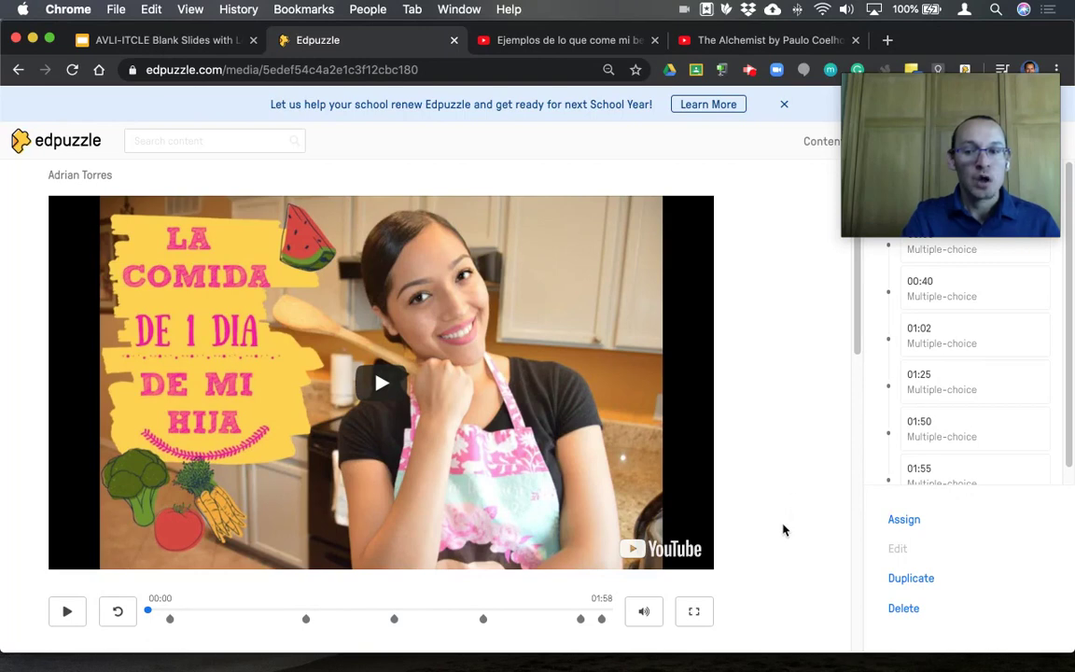
# Start assigning the lesson and select the classes AVLI Demo, Español I and Practice
pyautogui.click(917, 521)
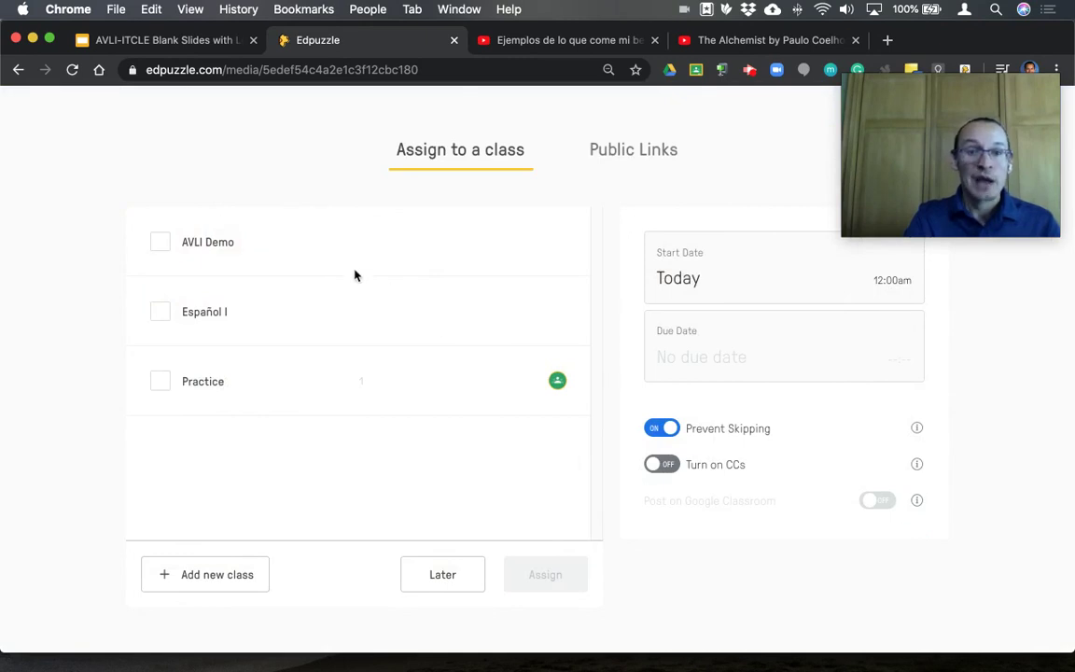
pyautogui.click(160, 243)
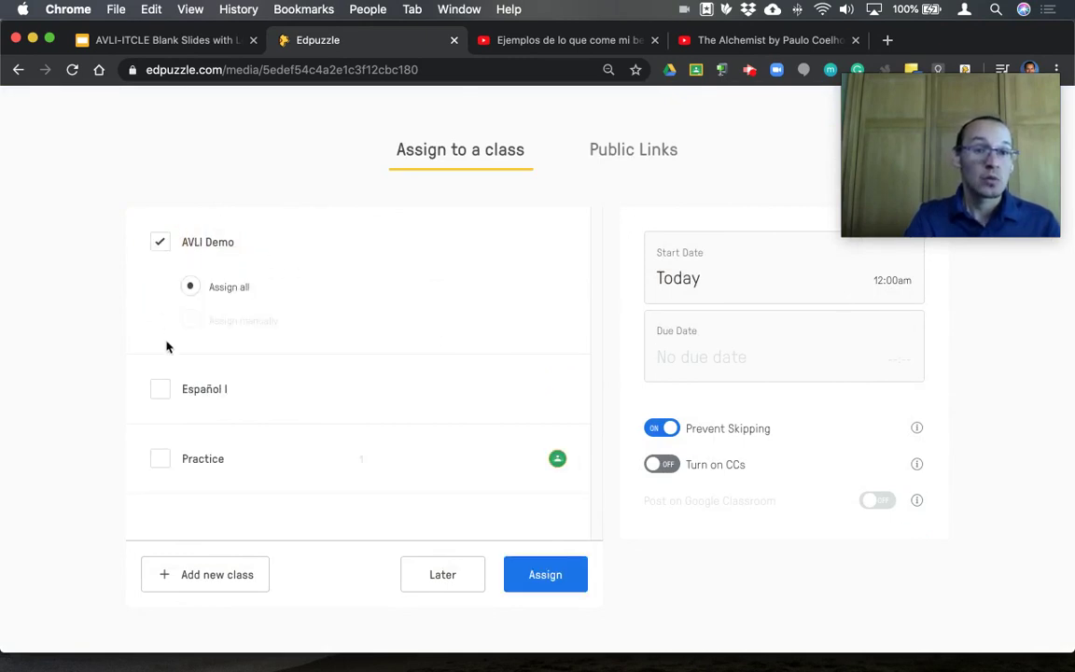
pyautogui.click(162, 387)
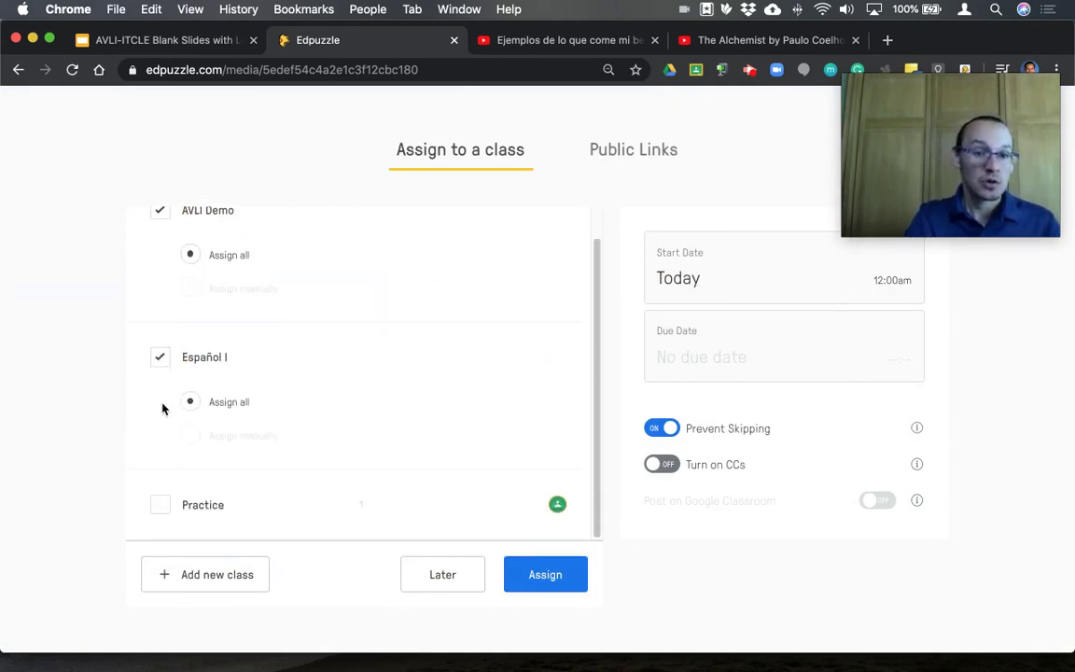
pyautogui.click(161, 504)
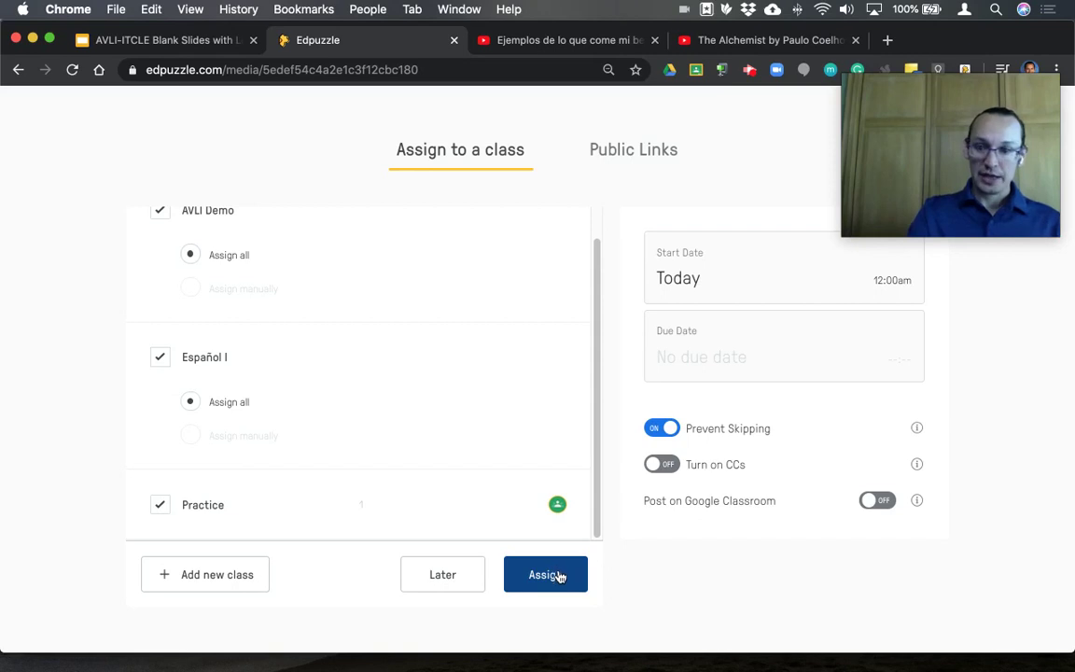
pyautogui.click(735, 275)
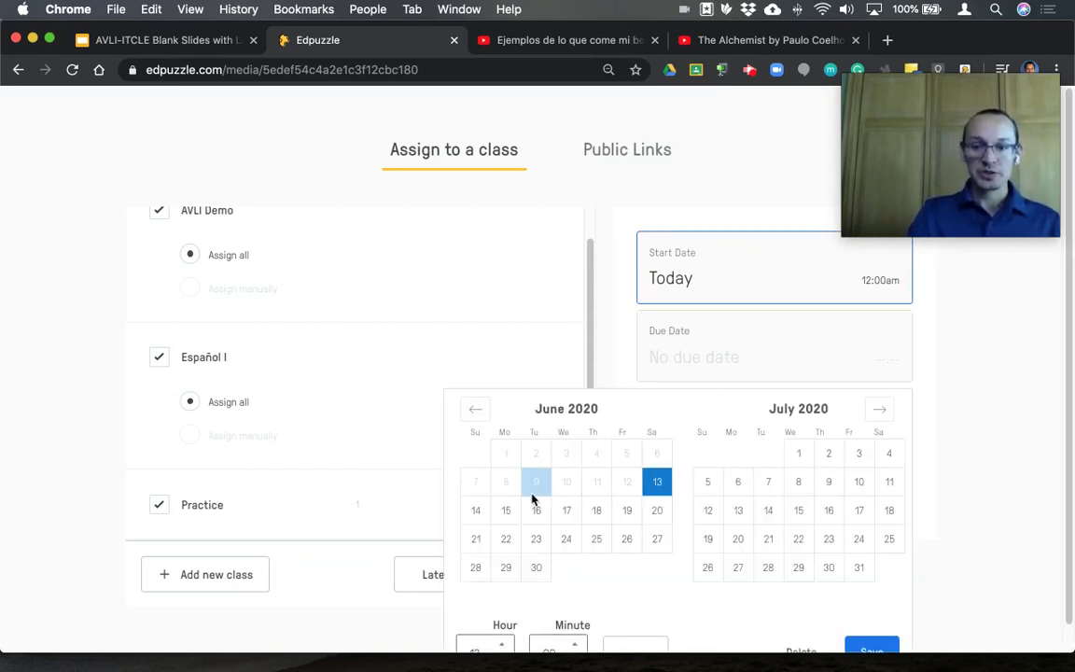
pyautogui.click(504, 513)
pyautogui.click(886, 281)
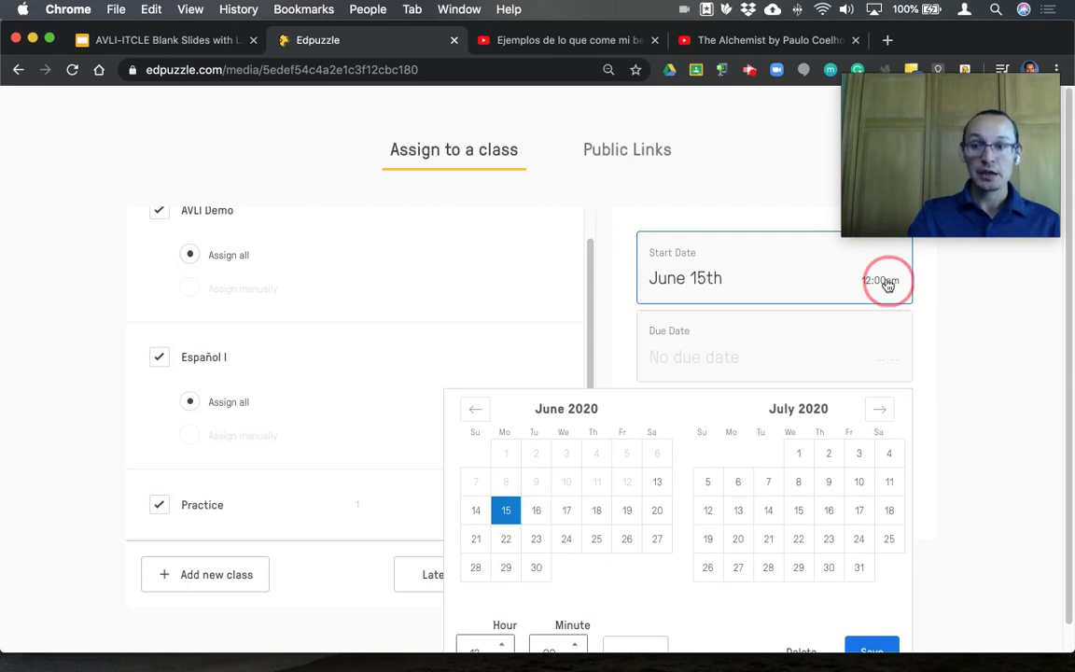
# Set the assignment's start date to June 15th at 12:00 pm
pyautogui.click(740, 272)
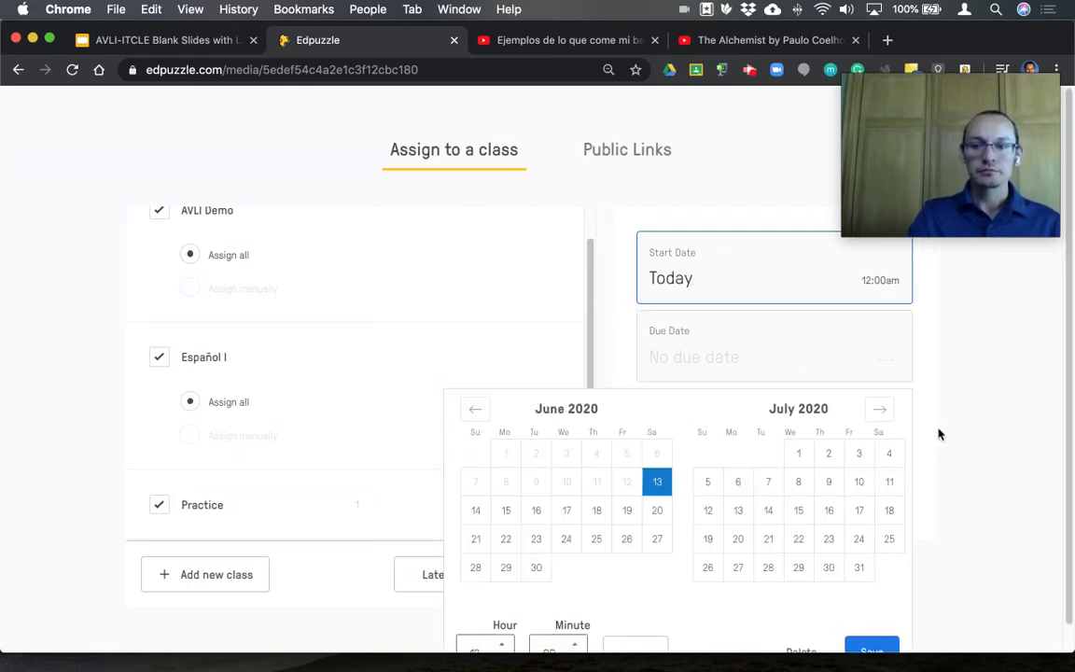
pyautogui.scroll(-1, 858, 486)
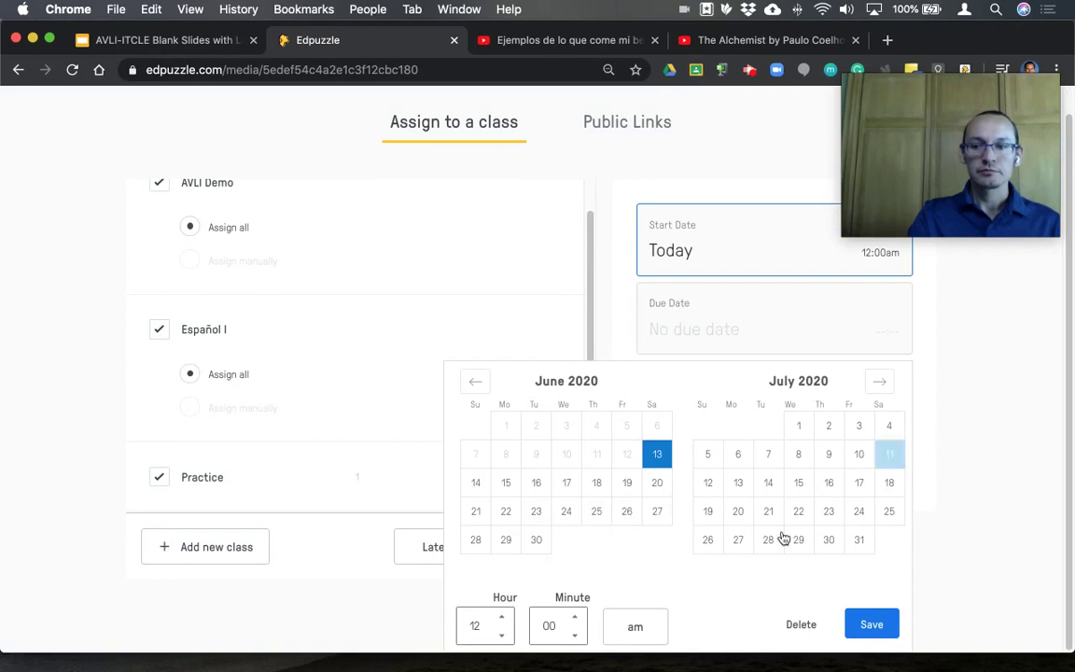
pyautogui.click(509, 489)
pyautogui.click(549, 625)
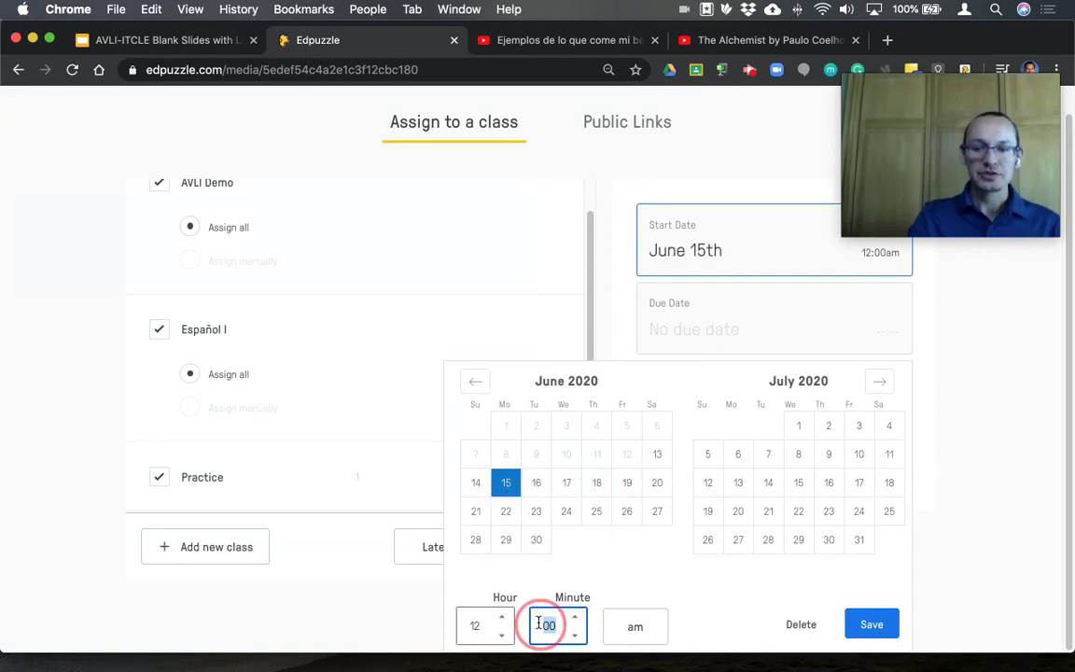
pyautogui.click(638, 633)
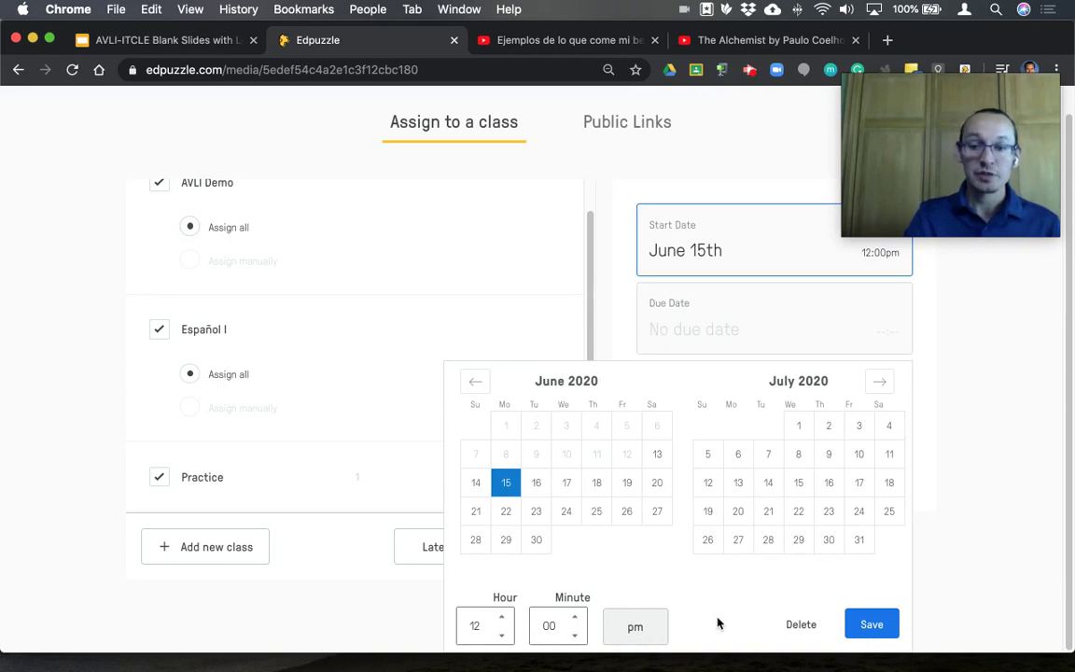
pyautogui.click(535, 484)
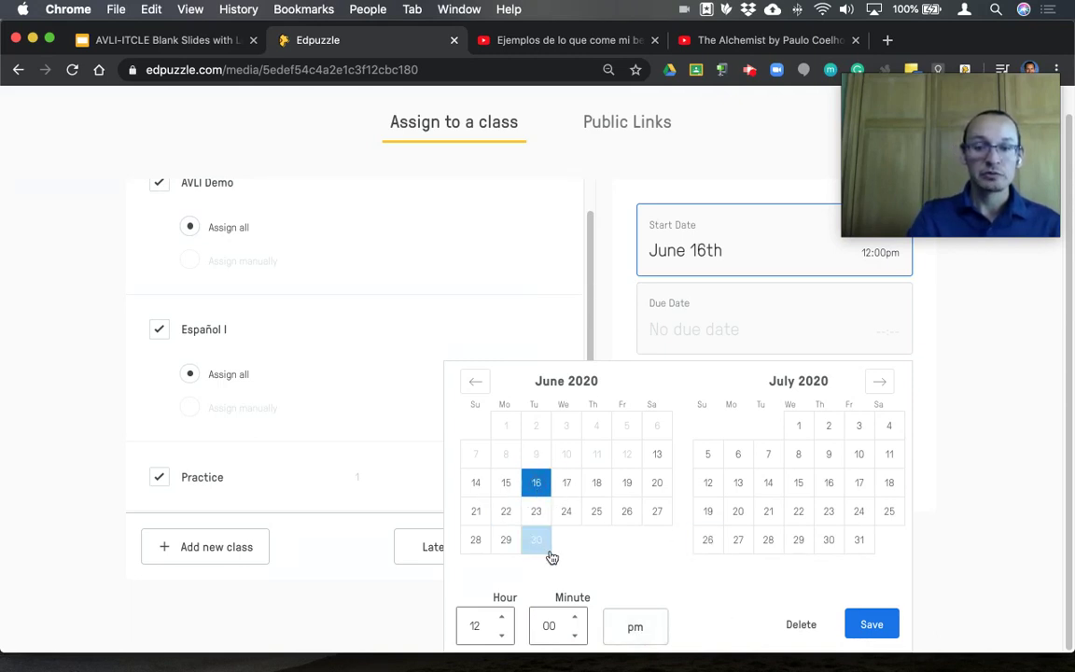
pyautogui.click(505, 485)
# Set the assignment's due date to June 16th at 12:00 pm and save the dates
pyautogui.click(818, 336)
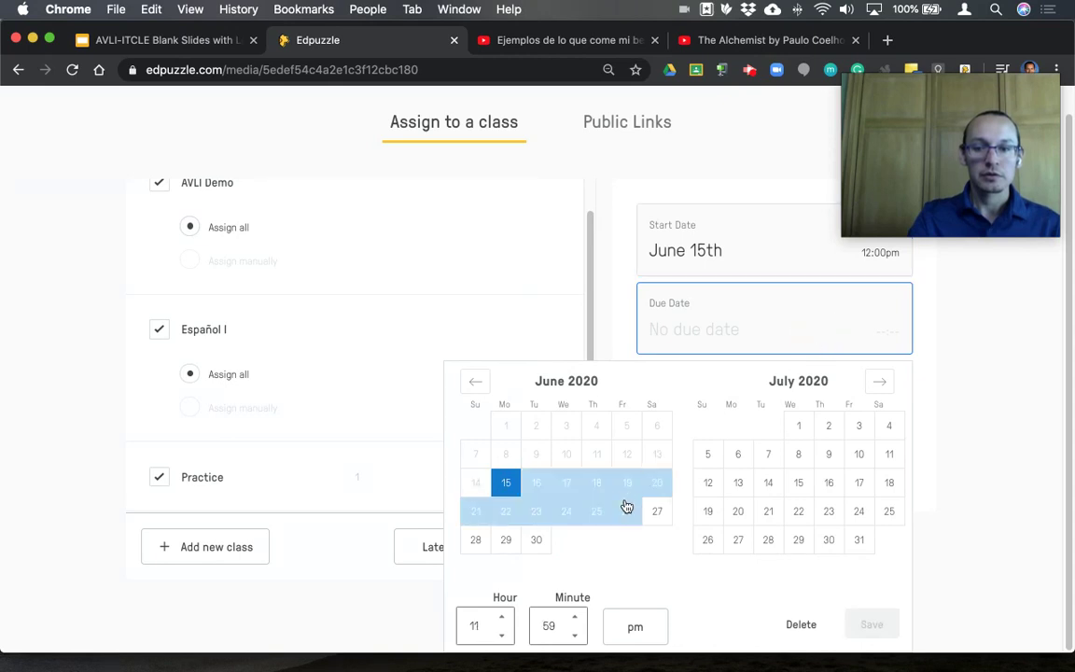
pyautogui.click(530, 487)
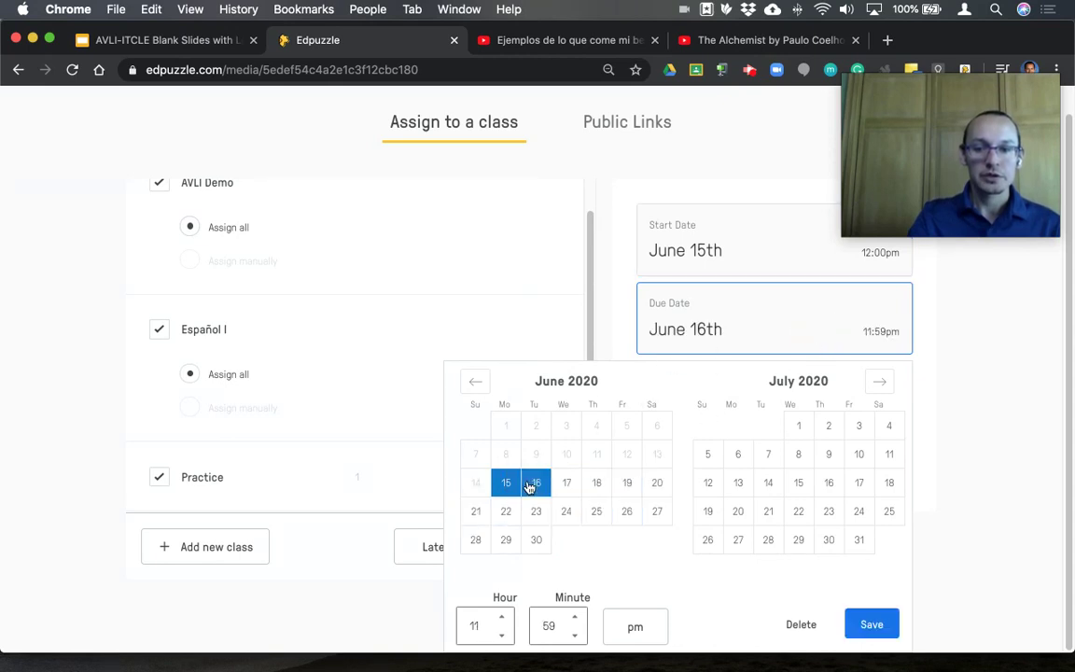
pyautogui.click(475, 623)
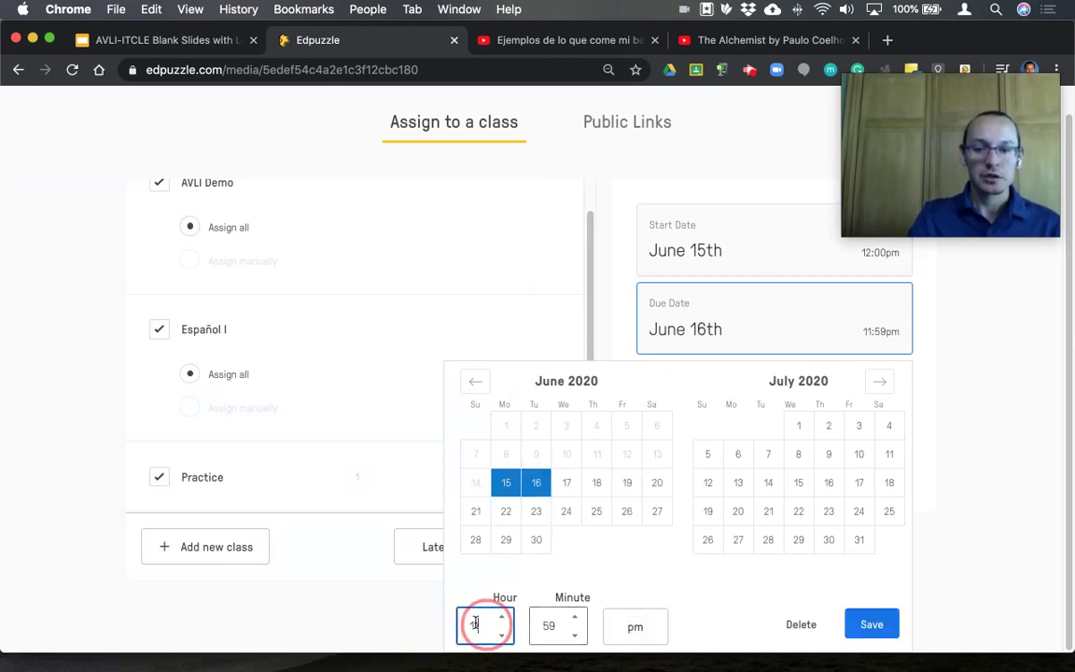
pyautogui.click(501, 617)
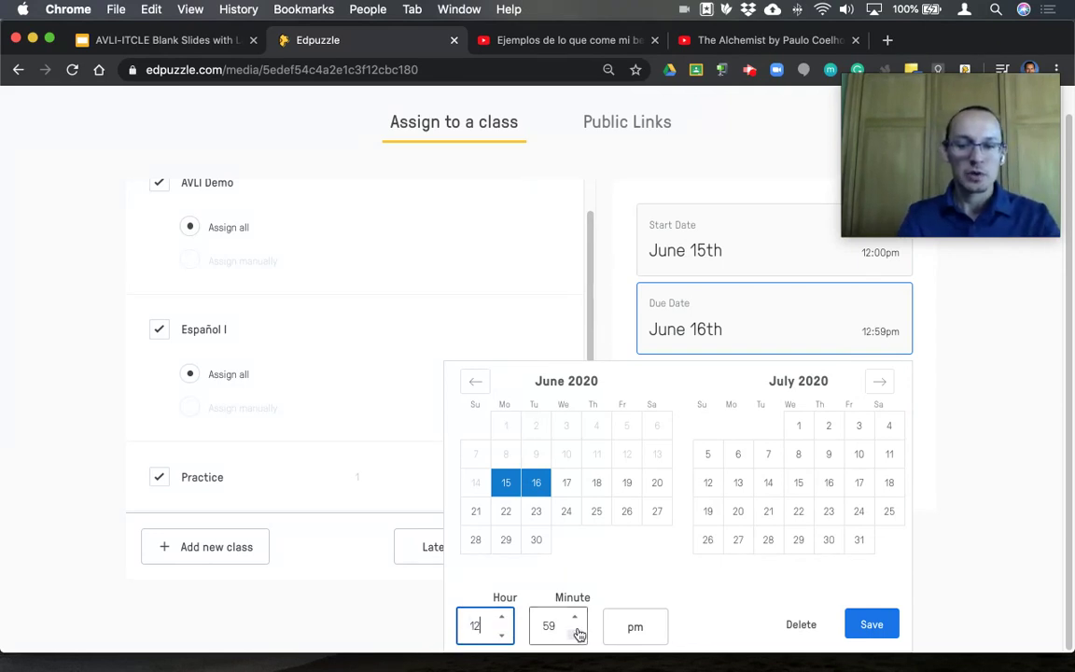
pyautogui.click(576, 618)
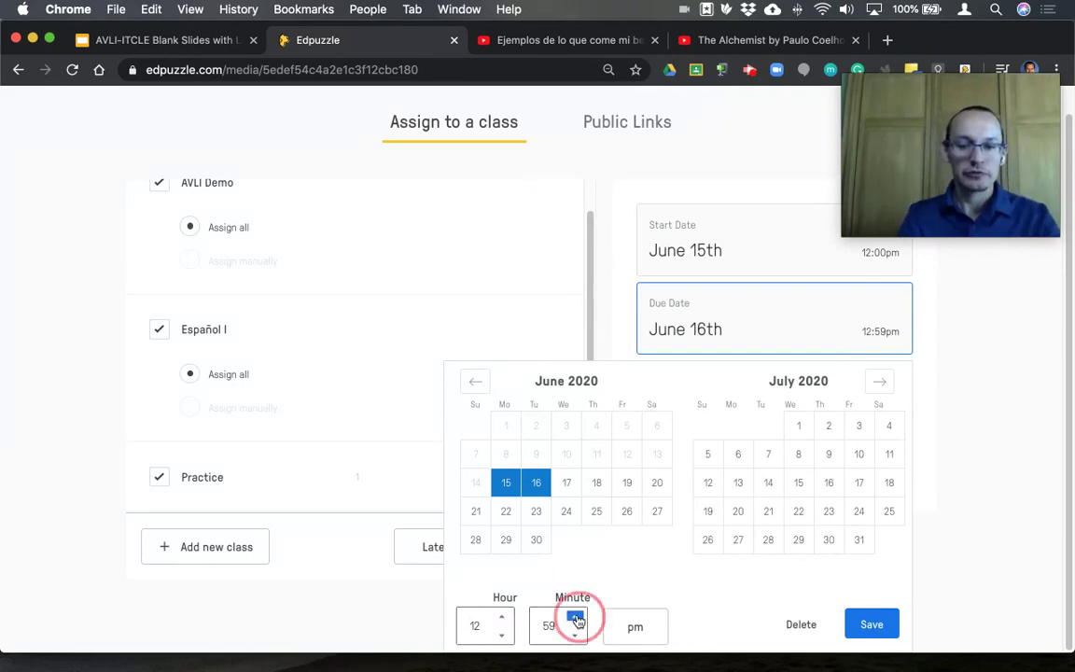
pyautogui.click(869, 628)
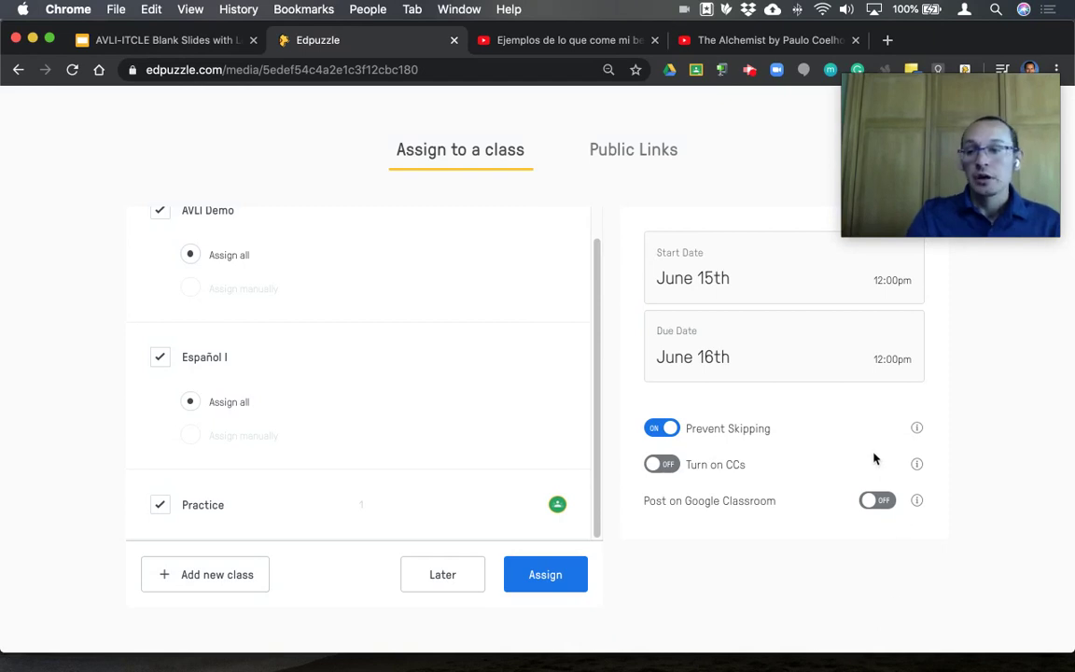
# Try out the Prevent Skipping and Turn on CCs options, returning each to its original setting
pyautogui.click(670, 430)
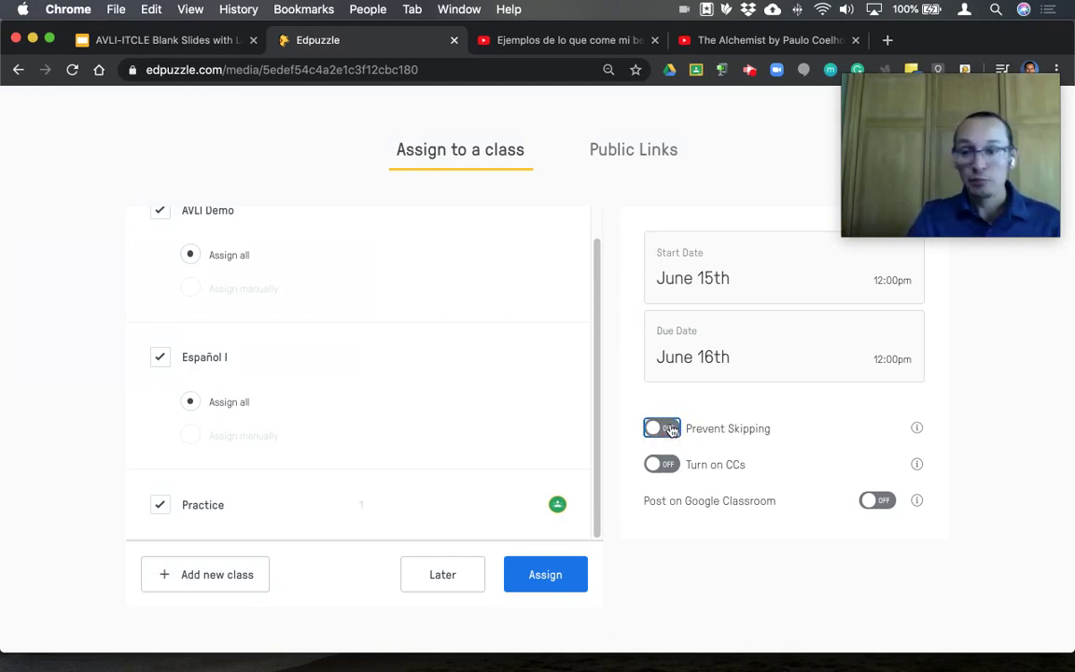
pyautogui.click(671, 429)
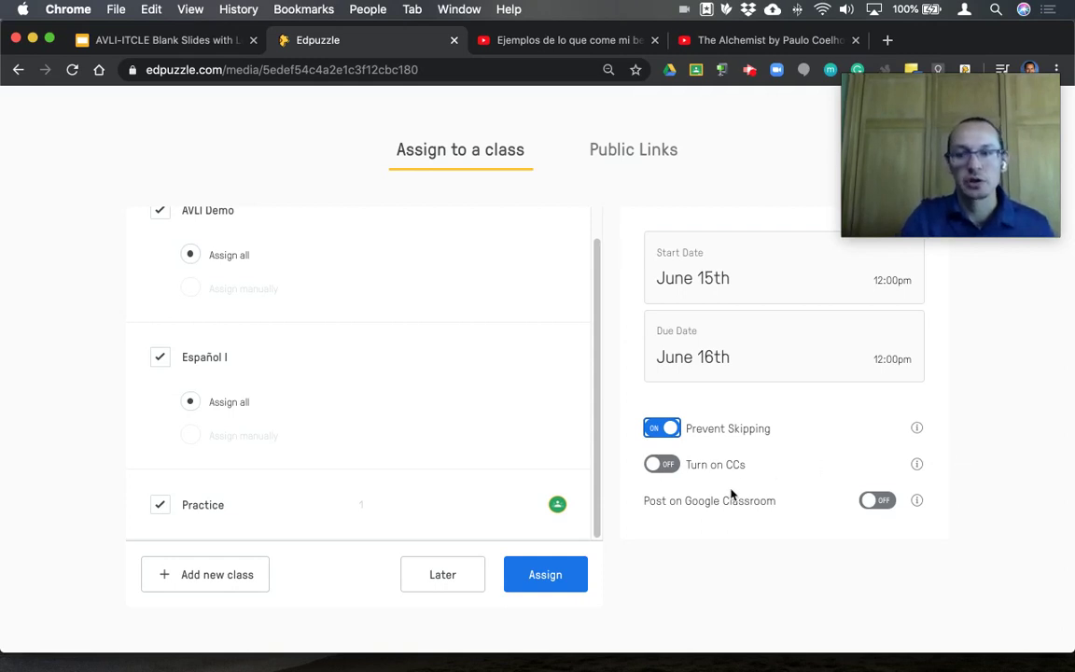
pyautogui.click(660, 467)
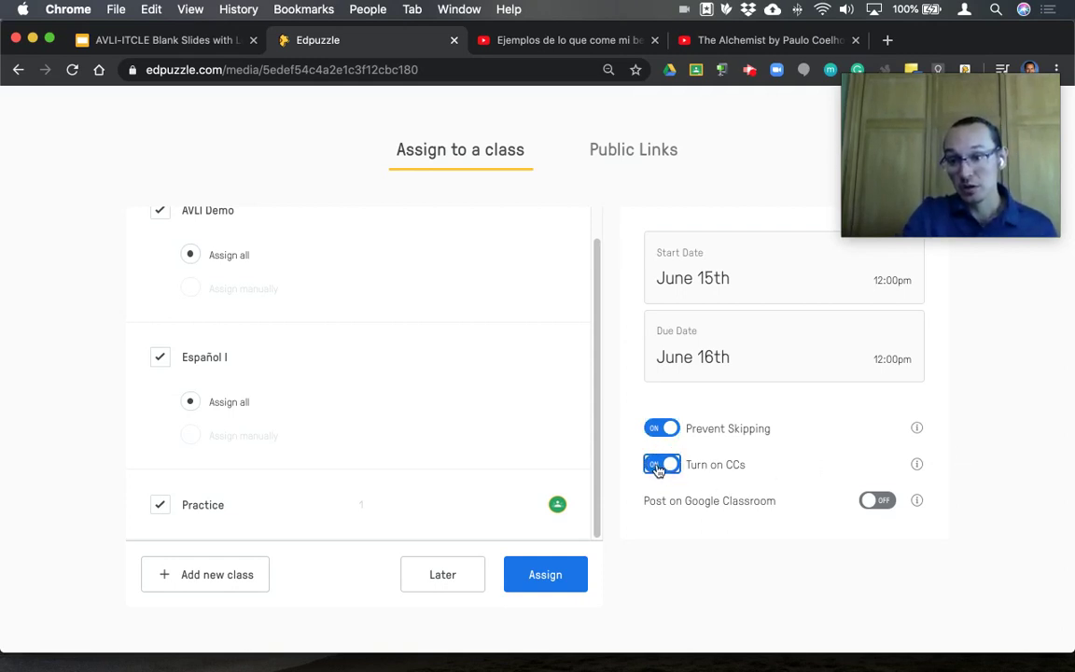
pyautogui.click(660, 466)
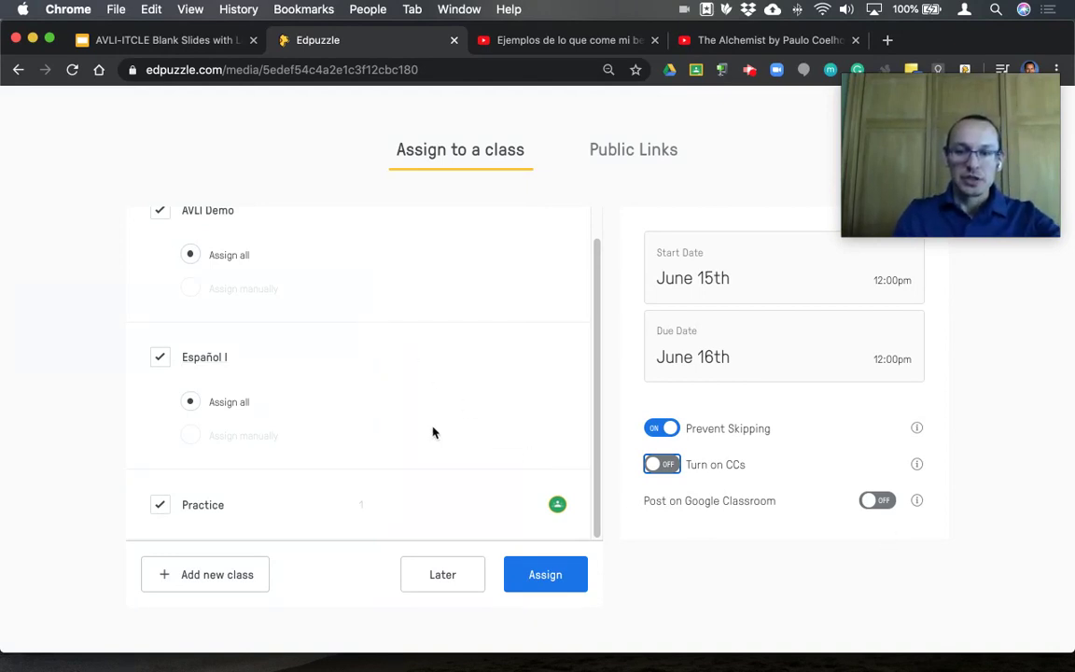
# Enable posting on Google Classroom and assign the lesson to the selected classes
pyautogui.click(876, 504)
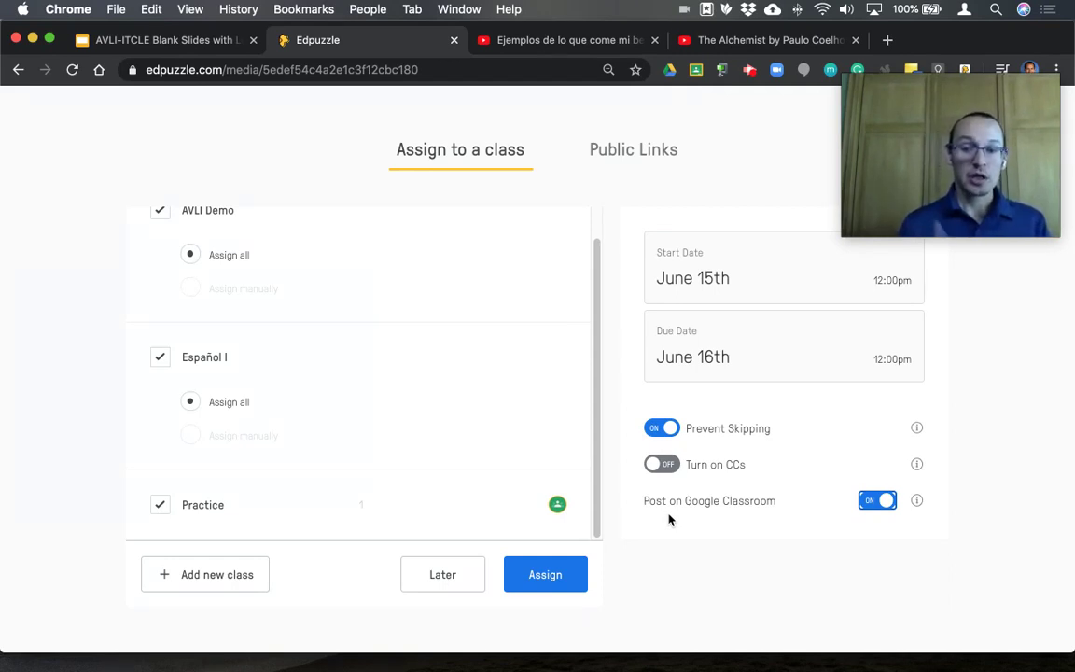
pyautogui.click(560, 580)
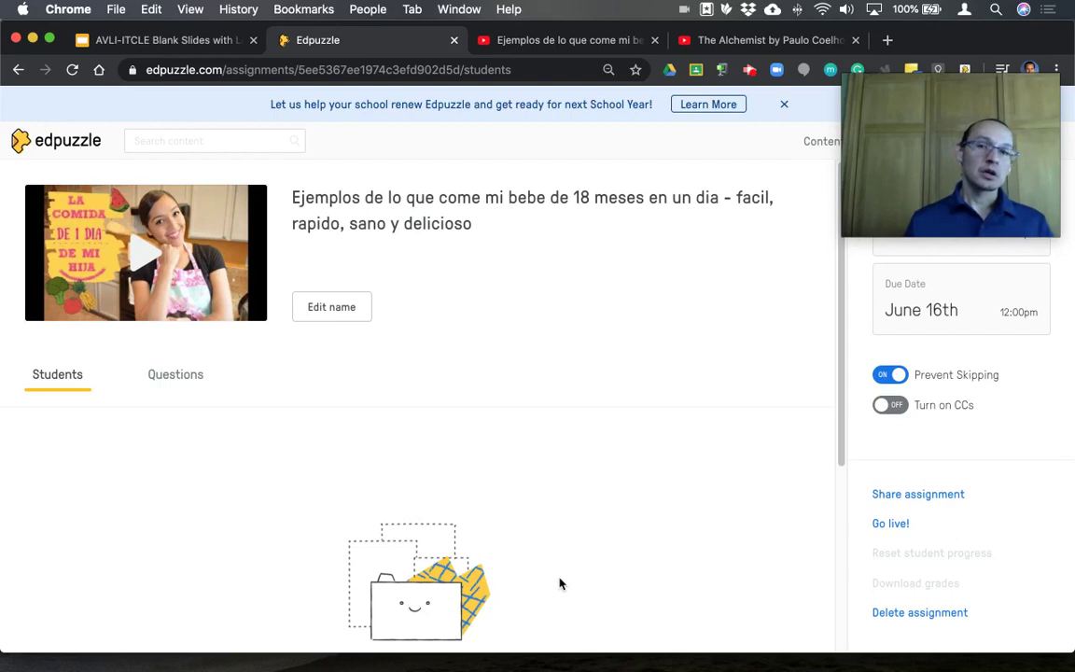
# Dismiss the school-renewal banner on the assignment page and return to the Edpuzzle home page
pyautogui.click(786, 106)
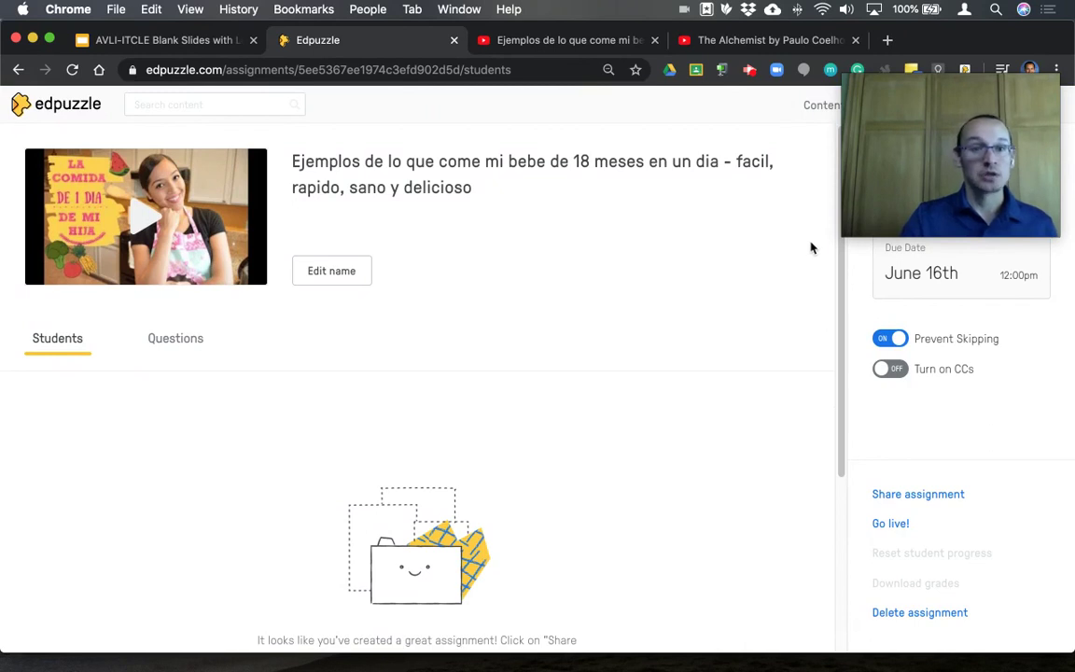
pyautogui.moveTo(865, 229); pyautogui.dragTo(1016, 509)
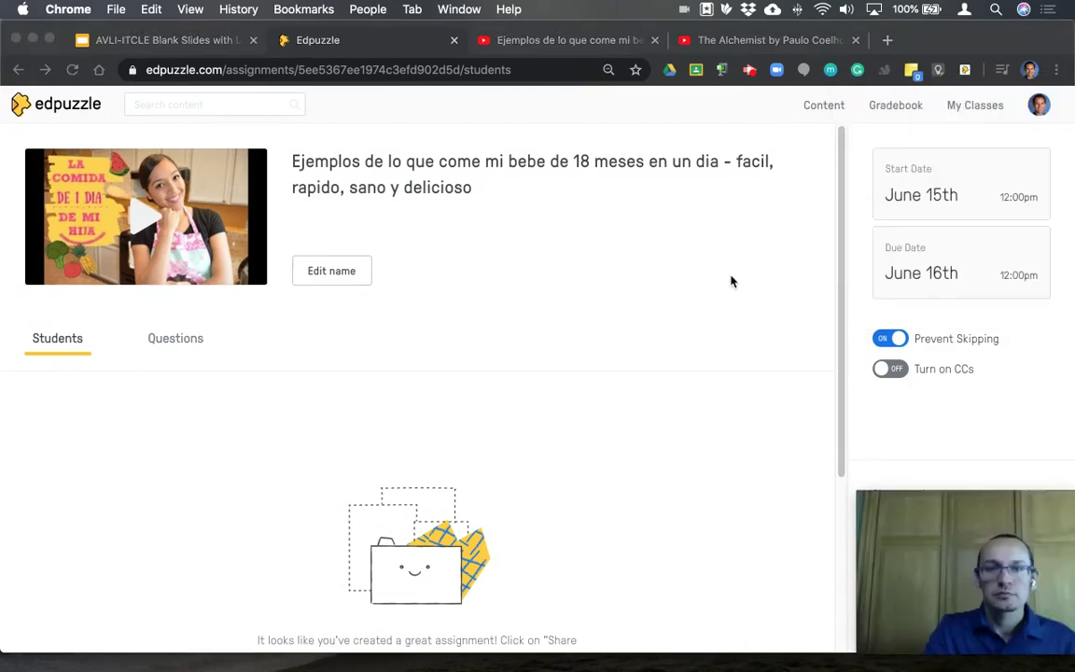
pyautogui.click(17, 109)
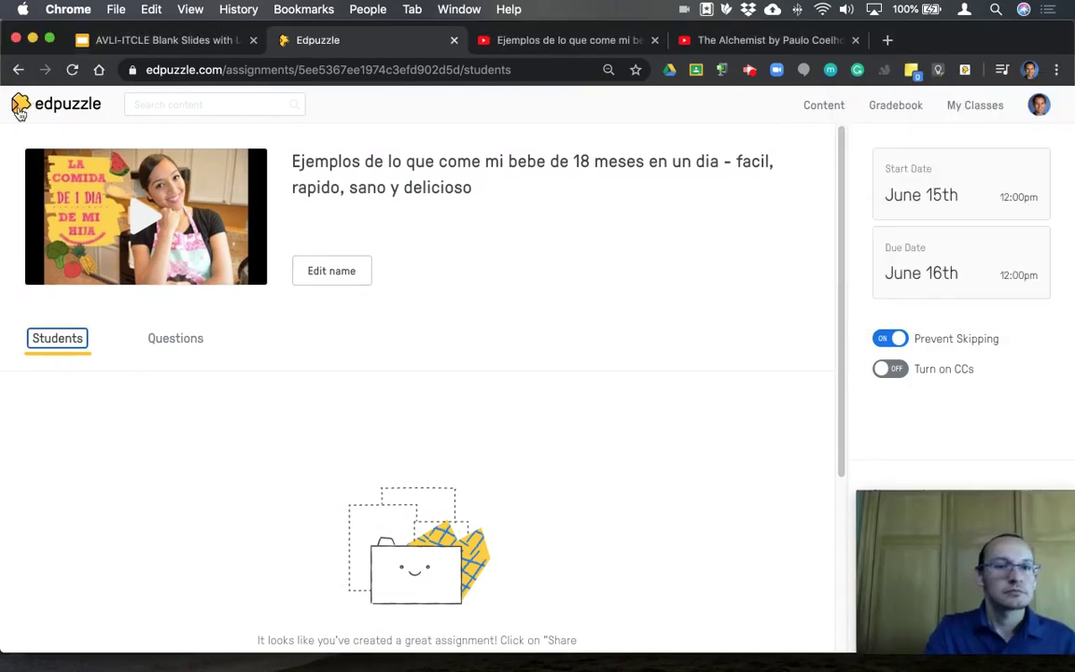
pyautogui.click(20, 109)
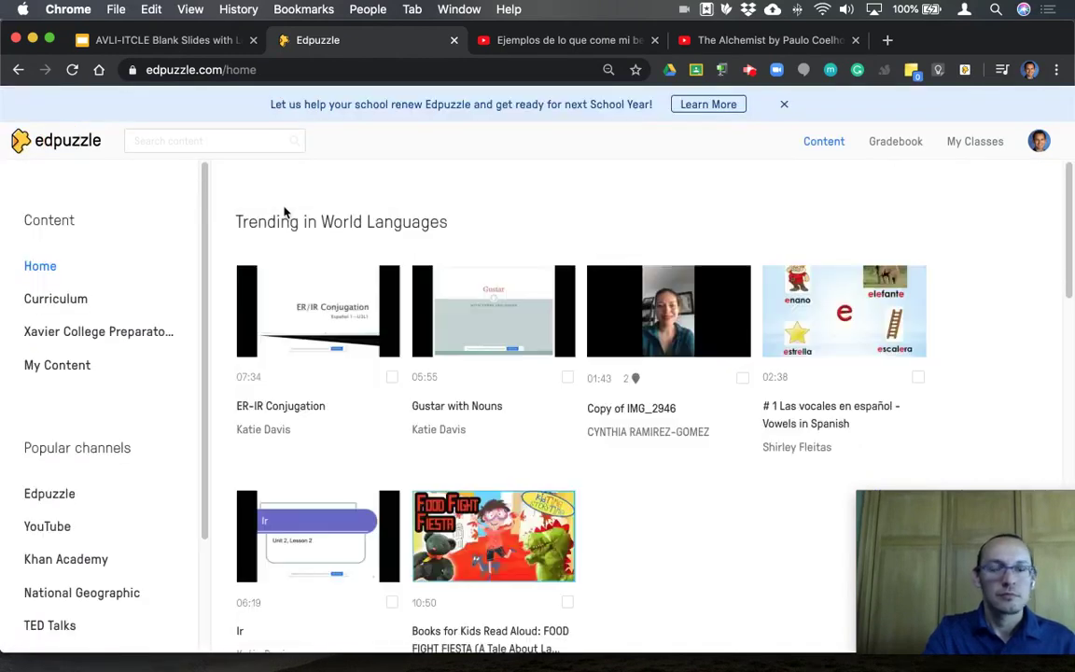
# Start creating a new video from My Content and look through the suggested videos from the Edpuzzle channel
pyautogui.click(60, 366)
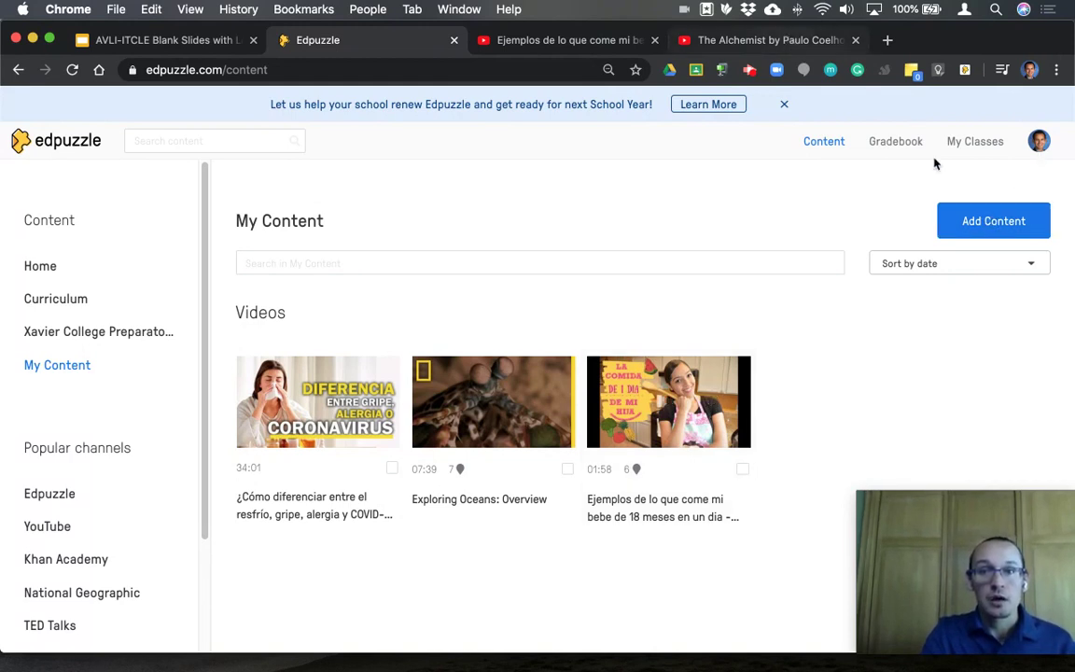
pyautogui.click(994, 222)
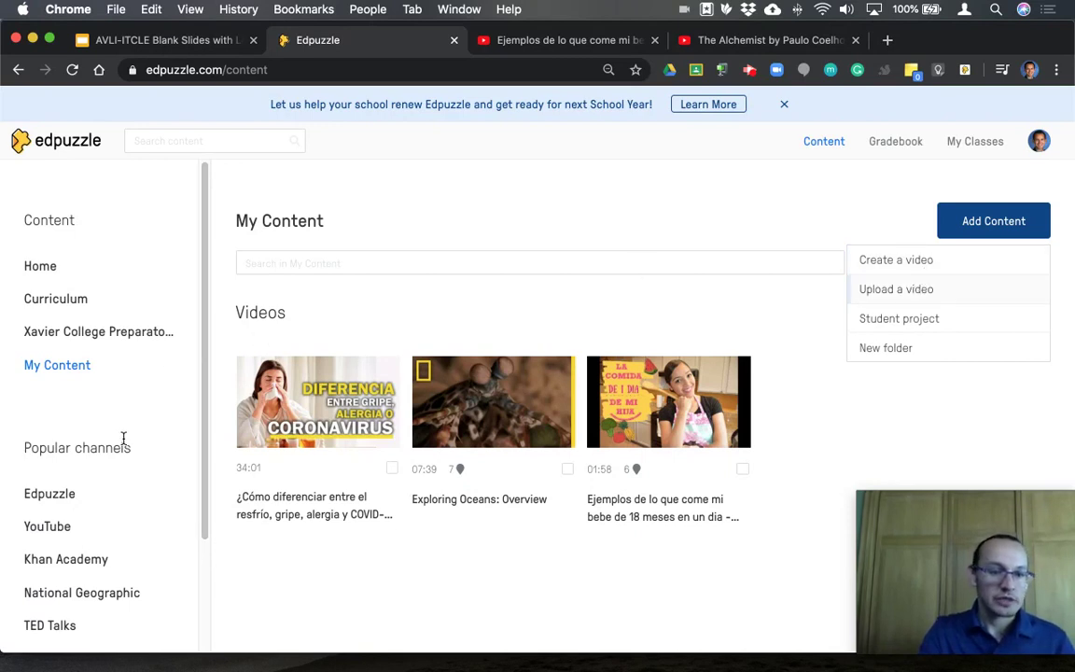
pyautogui.click(913, 263)
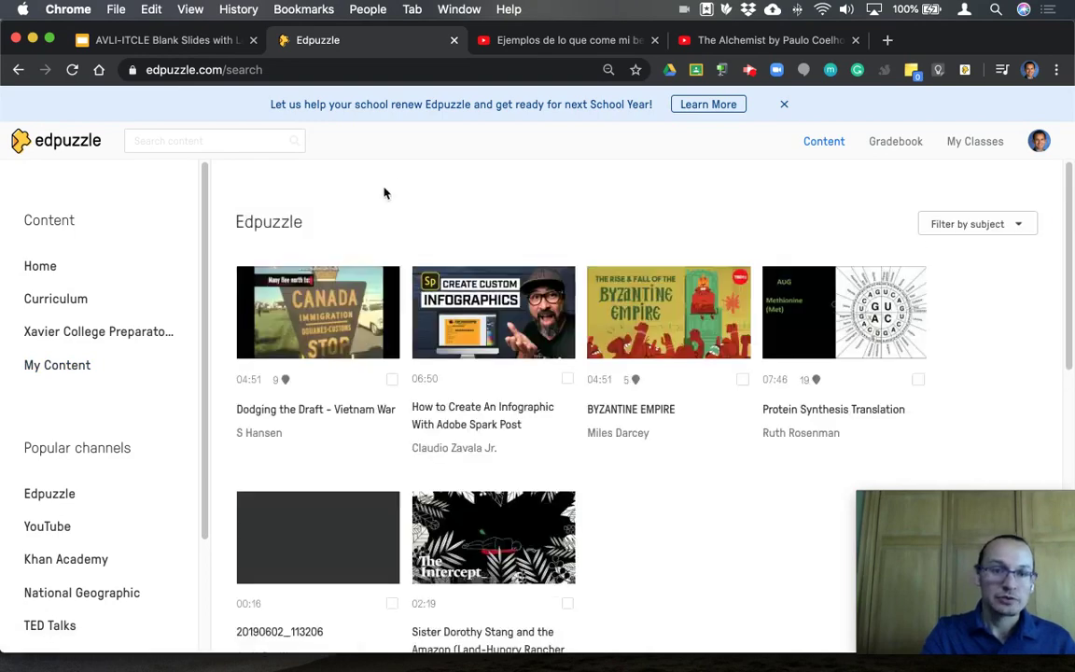
pyautogui.moveTo(1070, 187); pyautogui.dragTo(1072, 504)
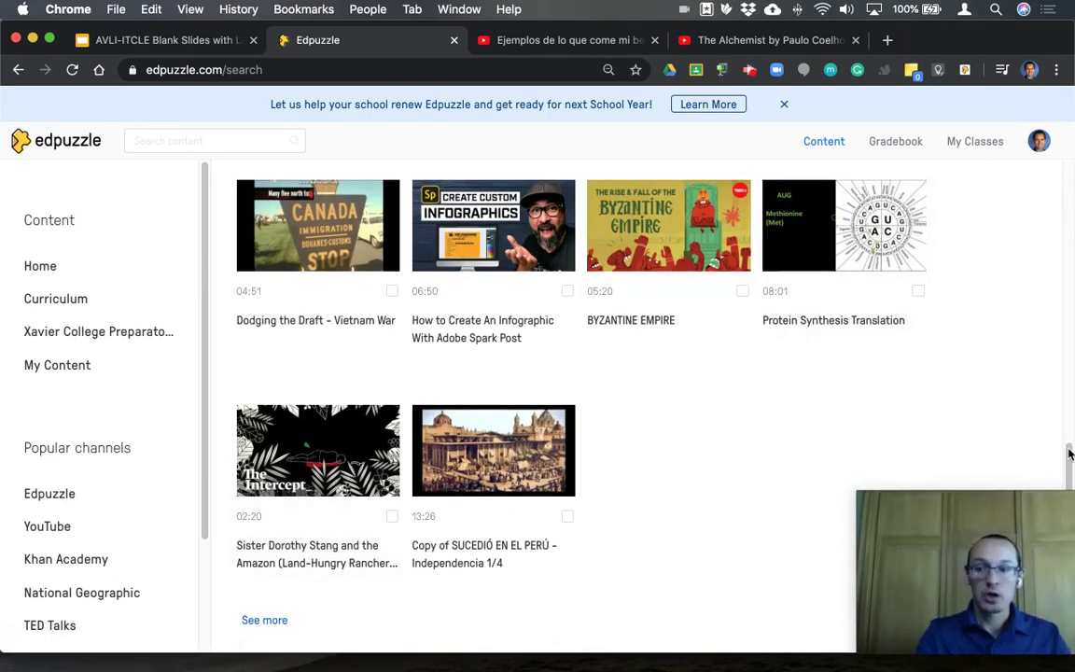
pyautogui.moveTo(1068, 456); pyautogui.dragTo(1017, 79)
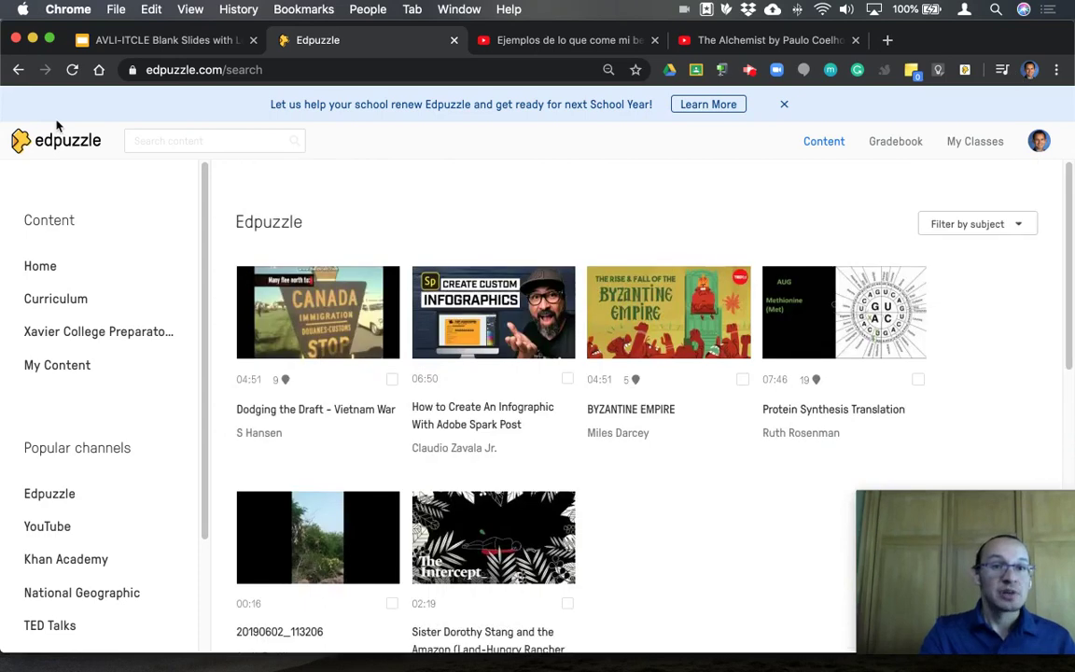
pyautogui.click(186, 138)
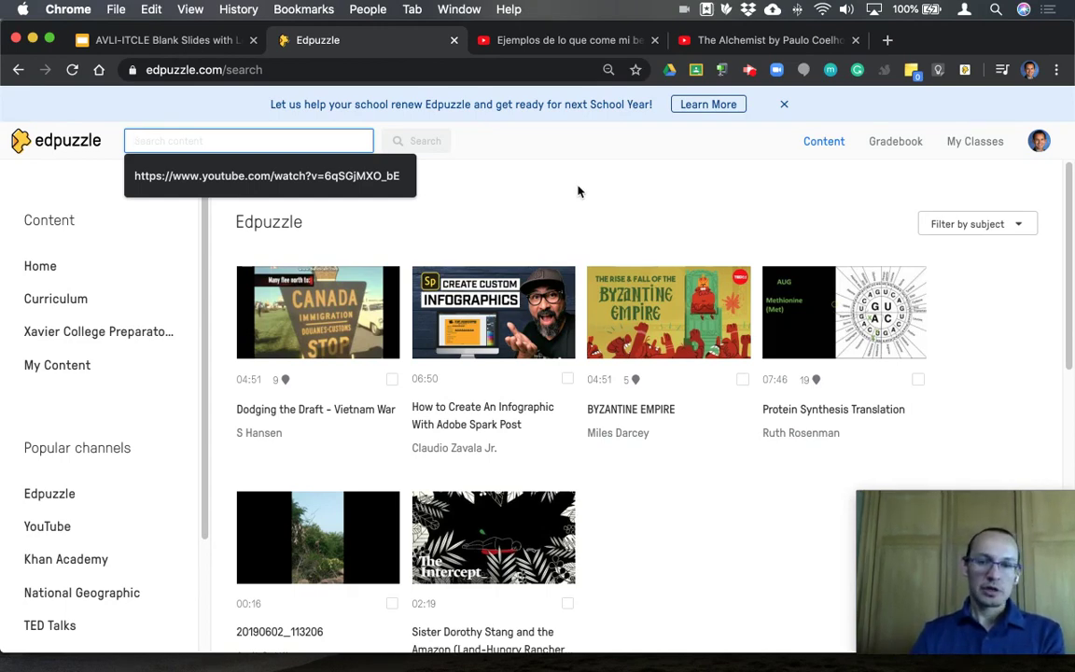
pyautogui.click(269, 179)
pyautogui.click(421, 141)
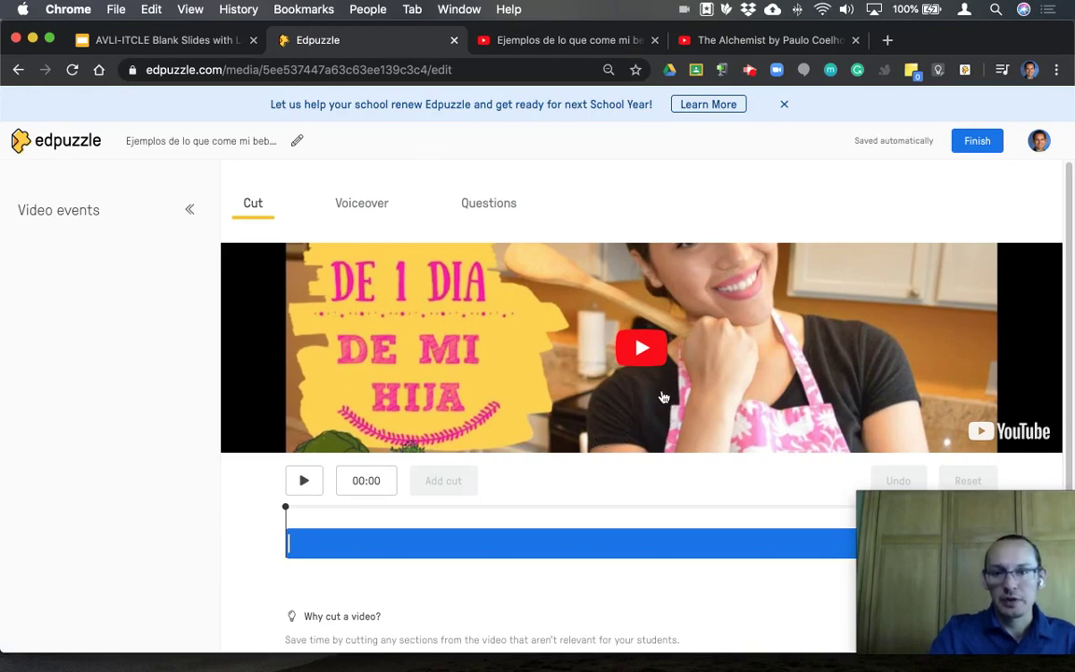
pyautogui.moveTo(1061, 509)
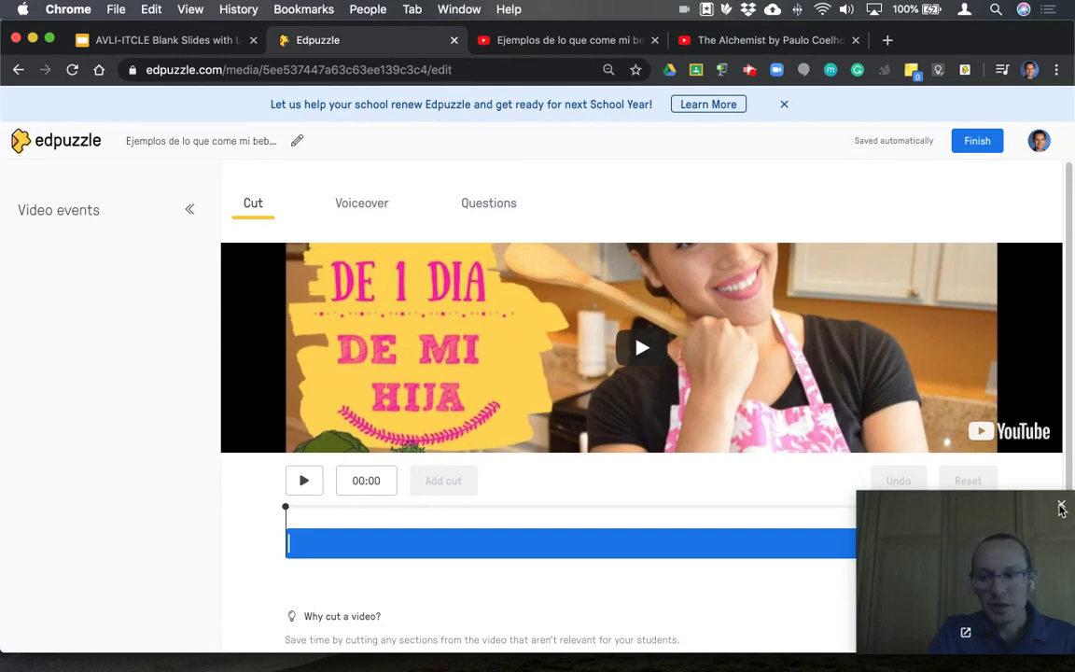
pyautogui.click(1062, 508)
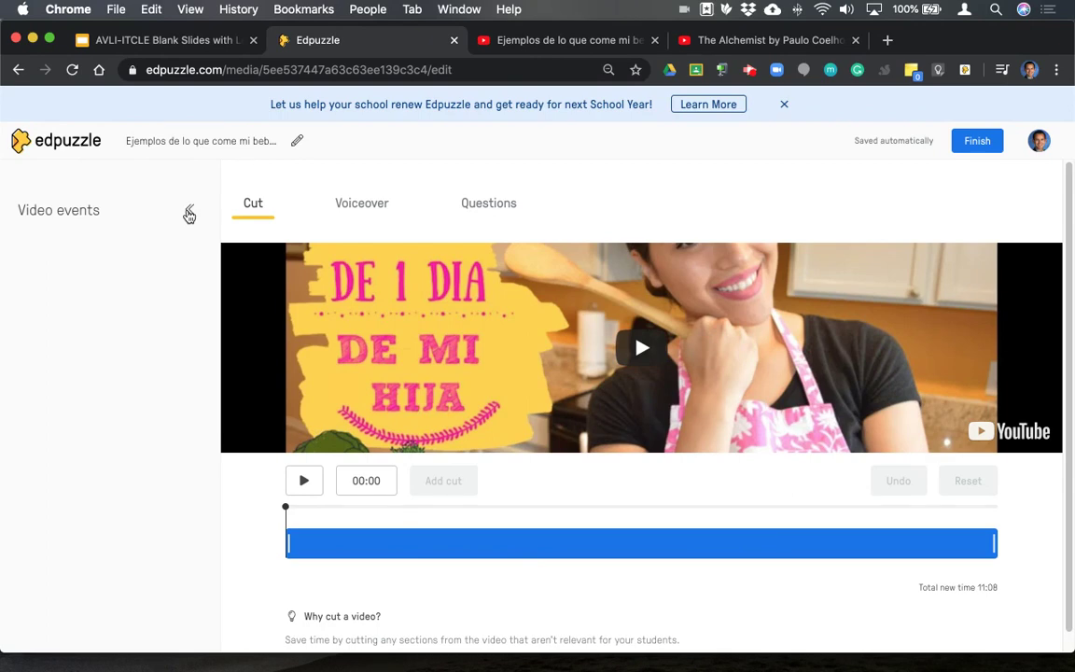
# Collapse the video events list and look over the Voiceover and Questions tools before returning to Cut
pyautogui.click(189, 214)
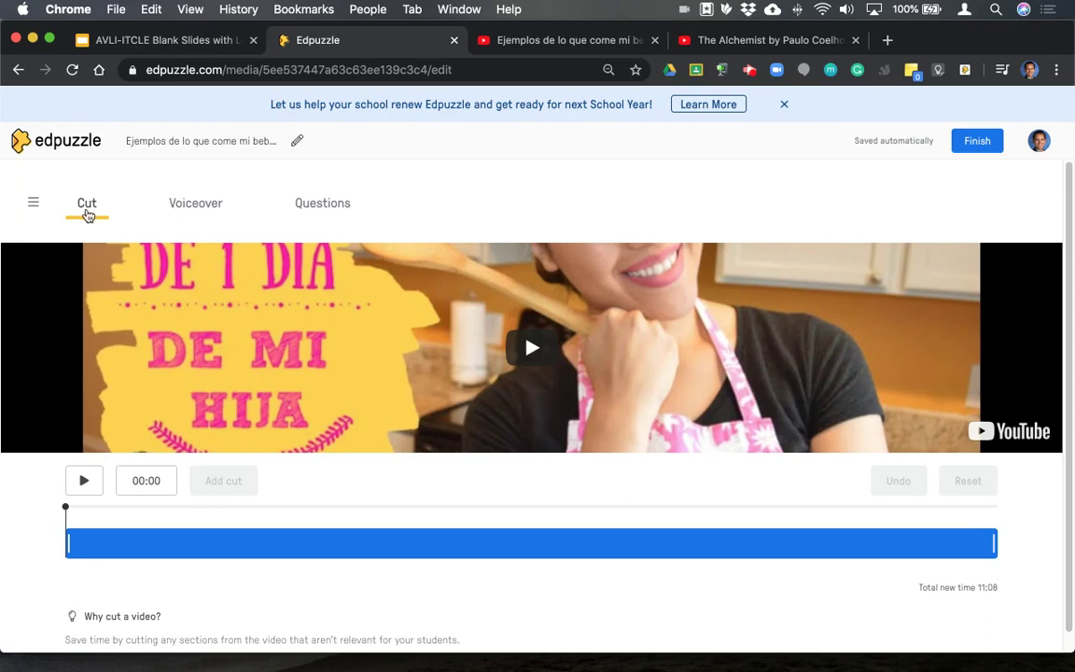
pyautogui.click(205, 209)
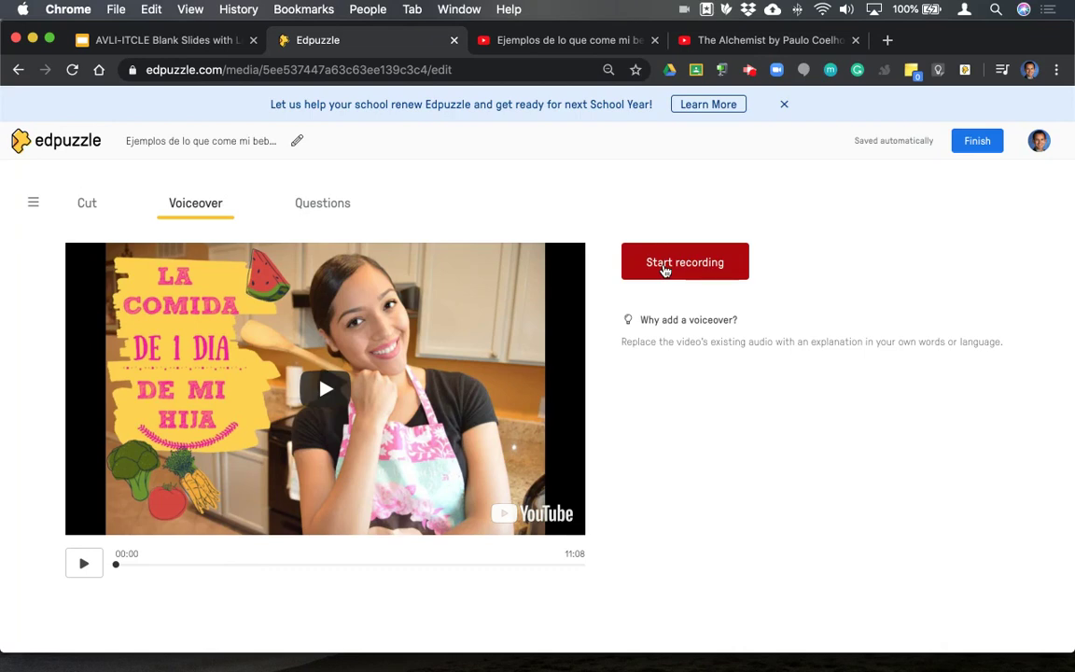
pyautogui.click(333, 205)
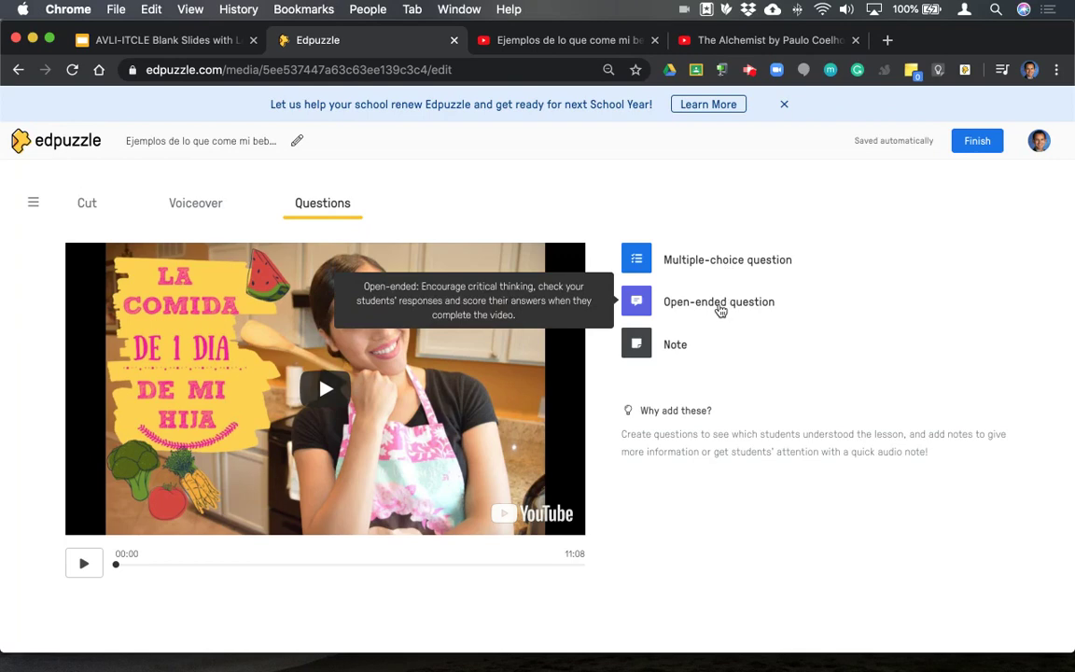
pyautogui.click(87, 202)
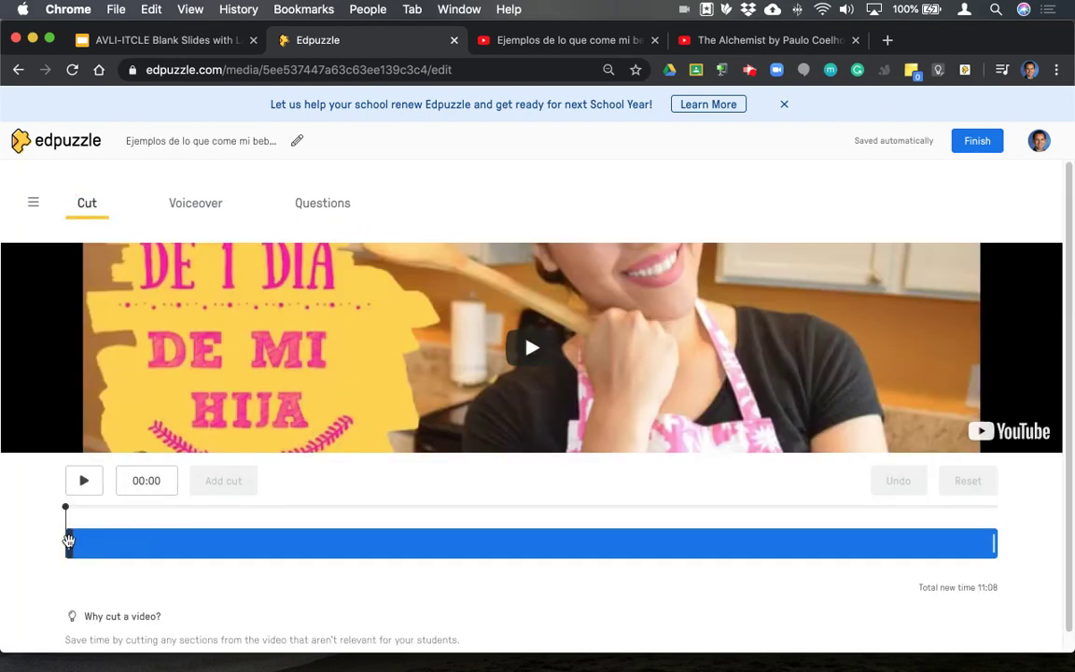
# Trim the video so that it starts at about 02:00 and ends at about 04:14
pyautogui.click(69, 542)
pyautogui.moveTo(69, 541); pyautogui.dragTo(163, 543)
pyautogui.click(384, 391)
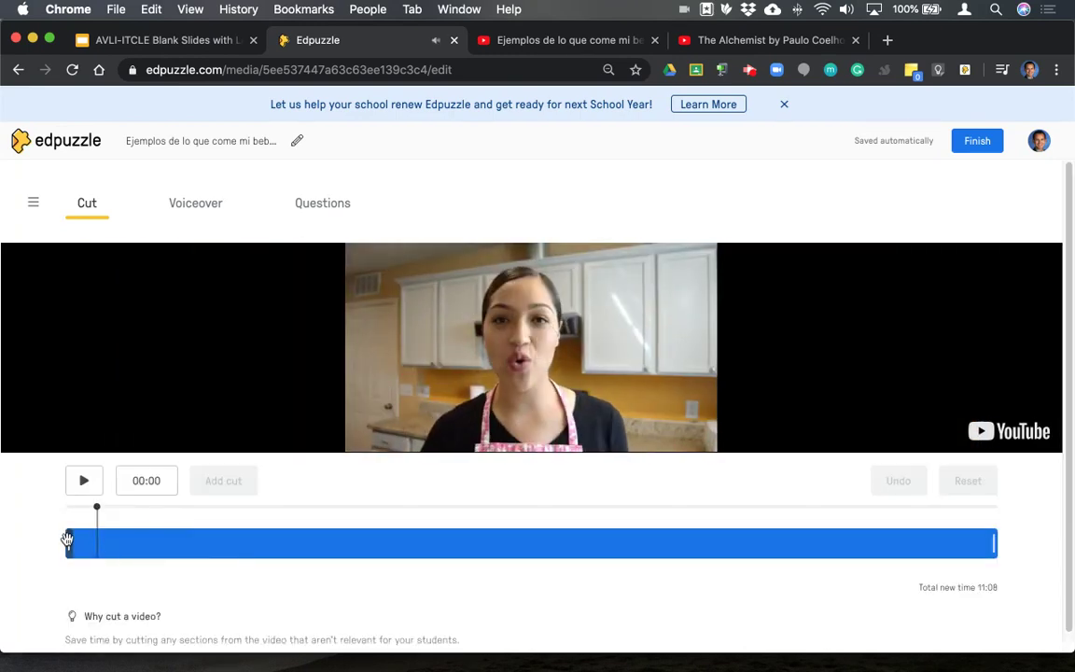
pyautogui.moveTo(67, 542); pyautogui.dragTo(235, 544)
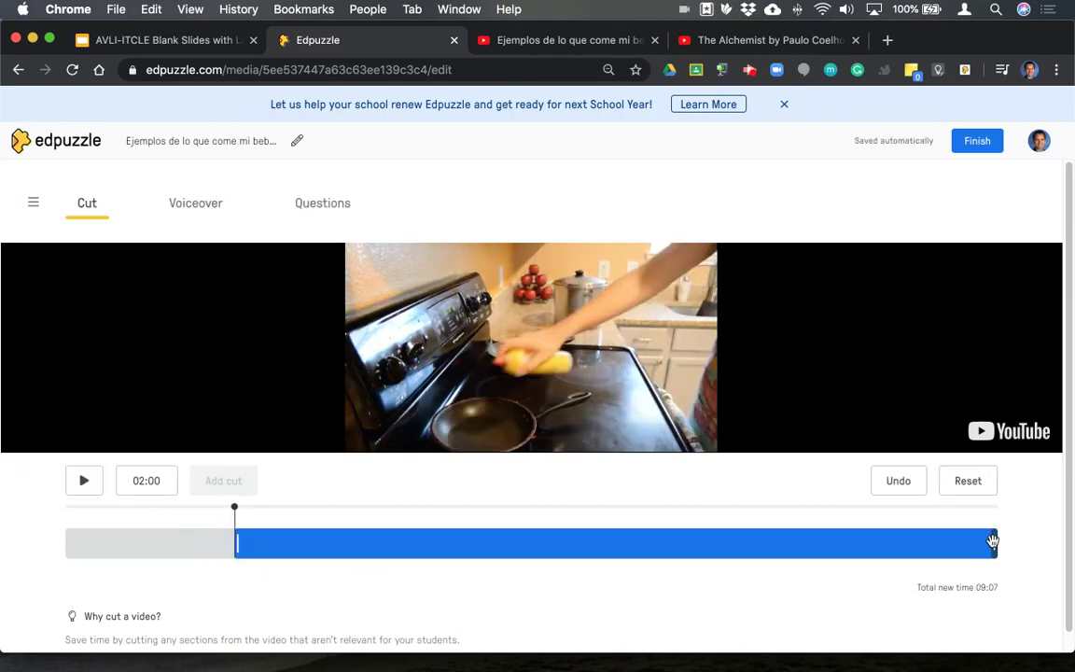
pyautogui.click(995, 541)
pyautogui.moveTo(994, 542); pyautogui.dragTo(420, 543)
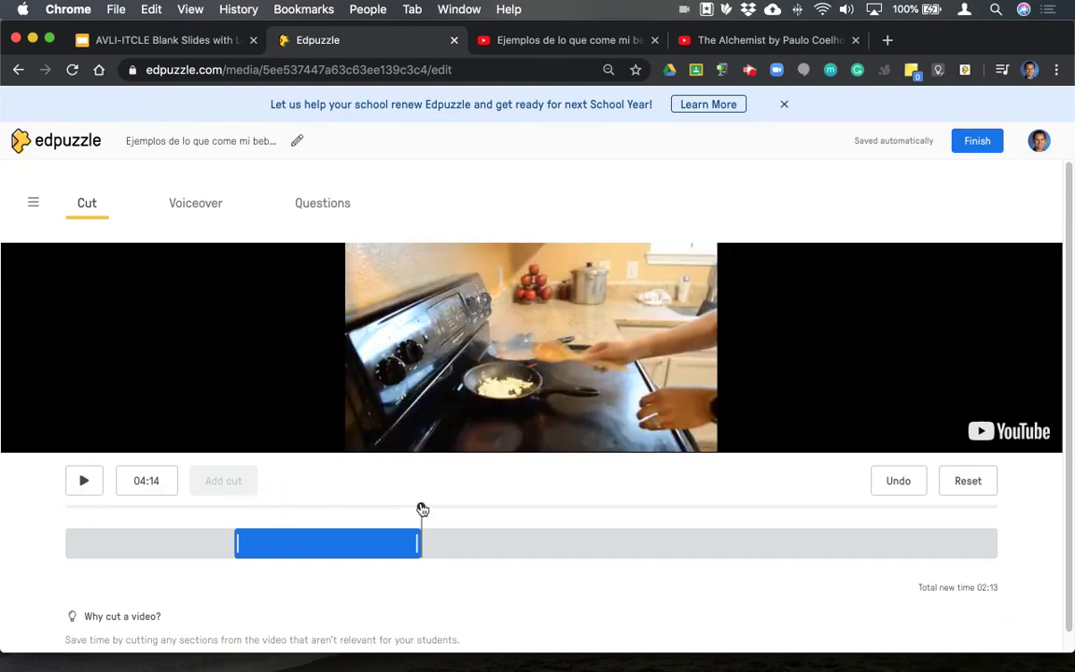
# Play a few seconds of the trimmed video from about 02:24 and pause it
pyautogui.moveTo(421, 509); pyautogui.dragTo(268, 509)
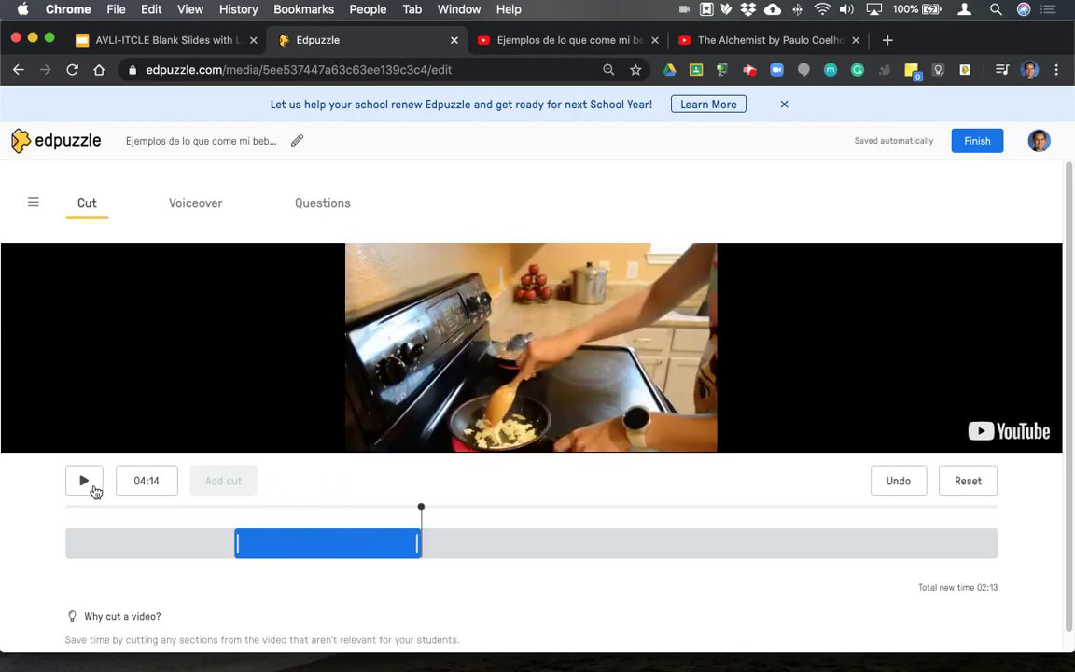
pyautogui.click(79, 481)
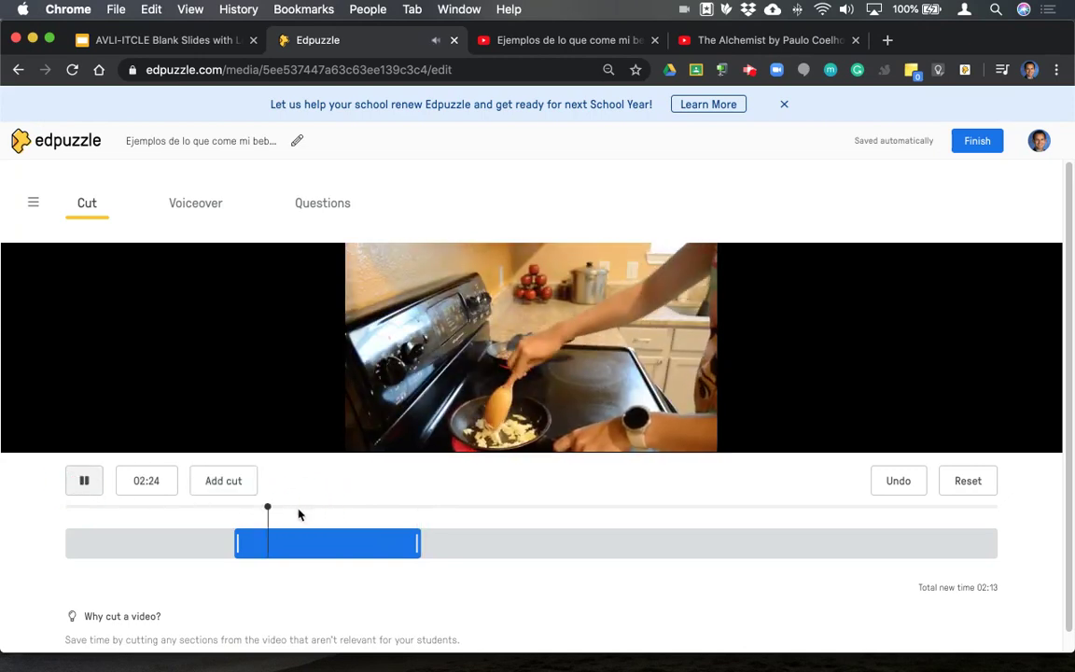
pyautogui.click(85, 482)
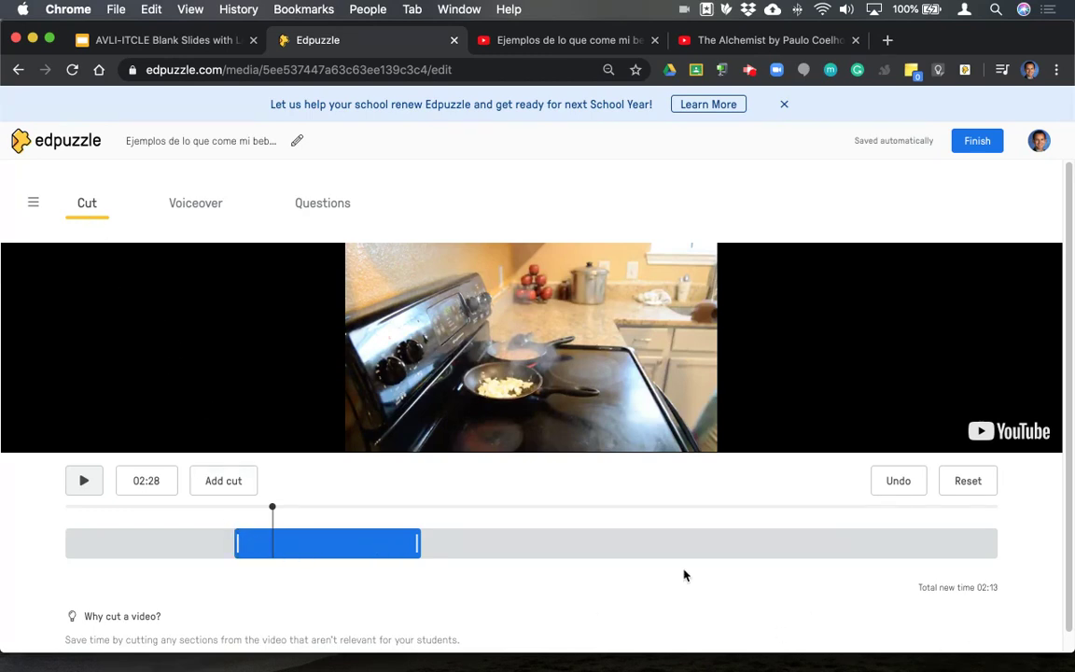
# Record a short trial voiceover starting at 00:50, then play it back and delete it
pyautogui.click(201, 204)
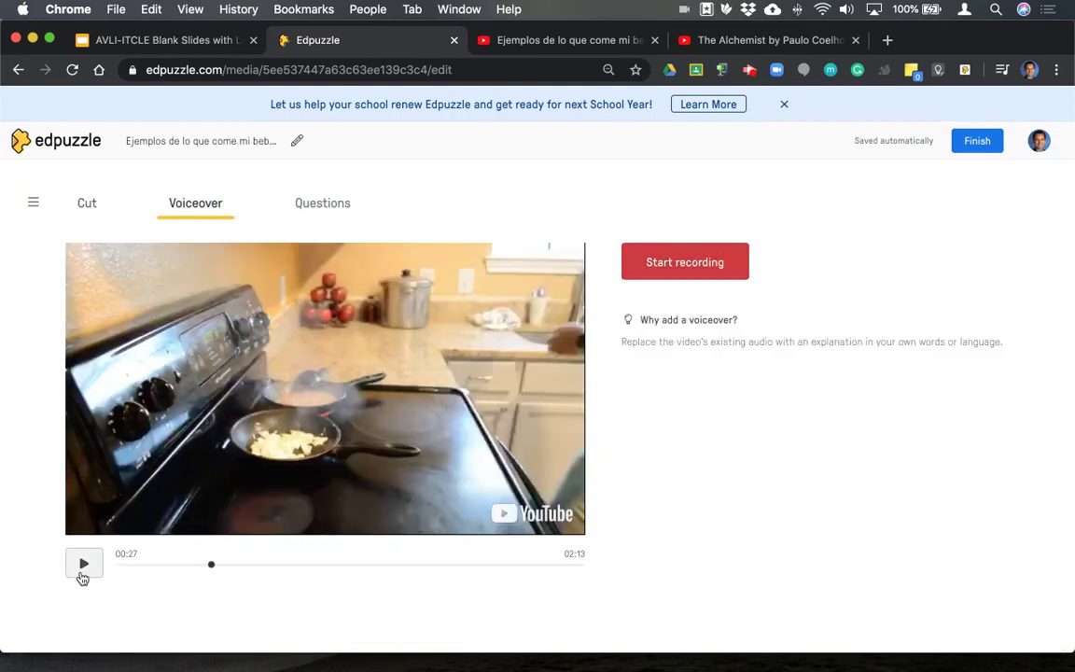
pyautogui.moveTo(211, 566); pyautogui.dragTo(292, 566)
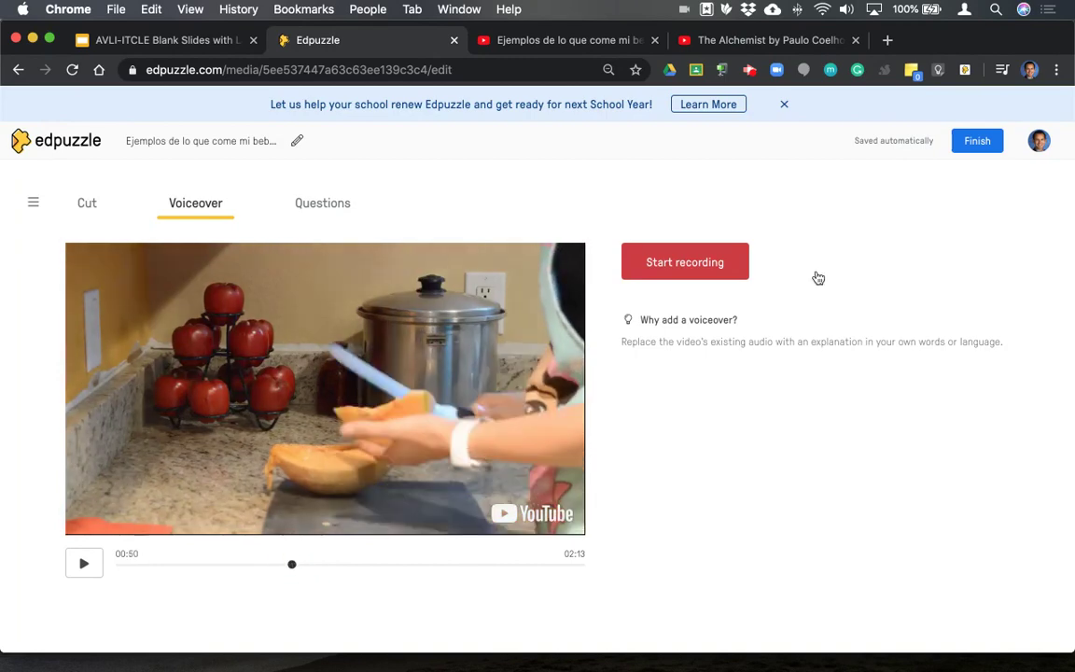
pyautogui.click(705, 260)
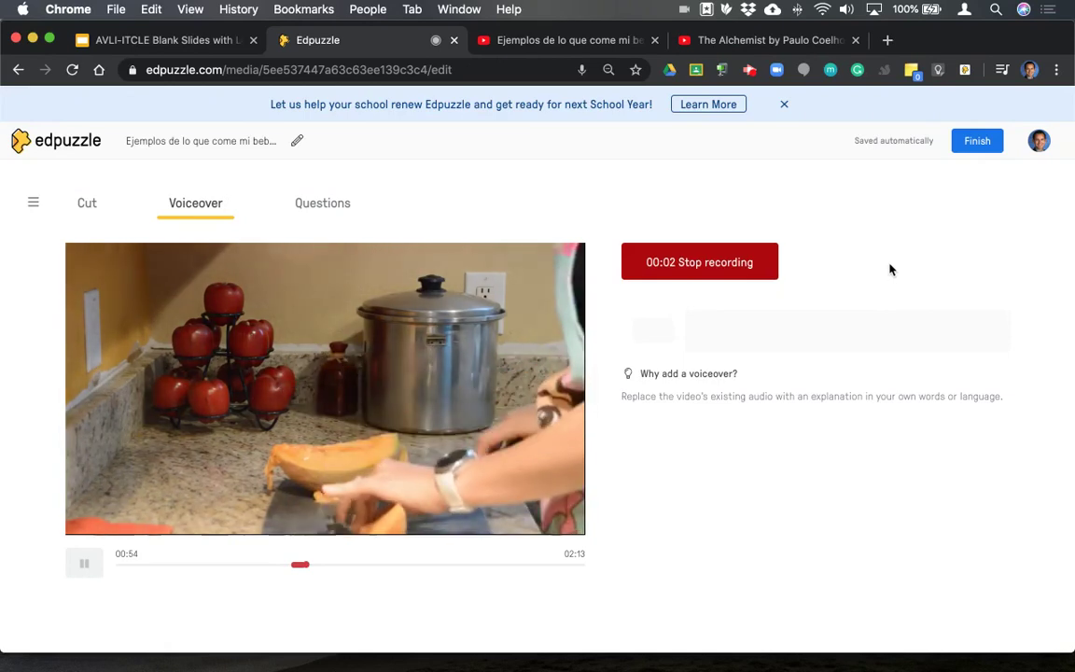
pyautogui.click(730, 270)
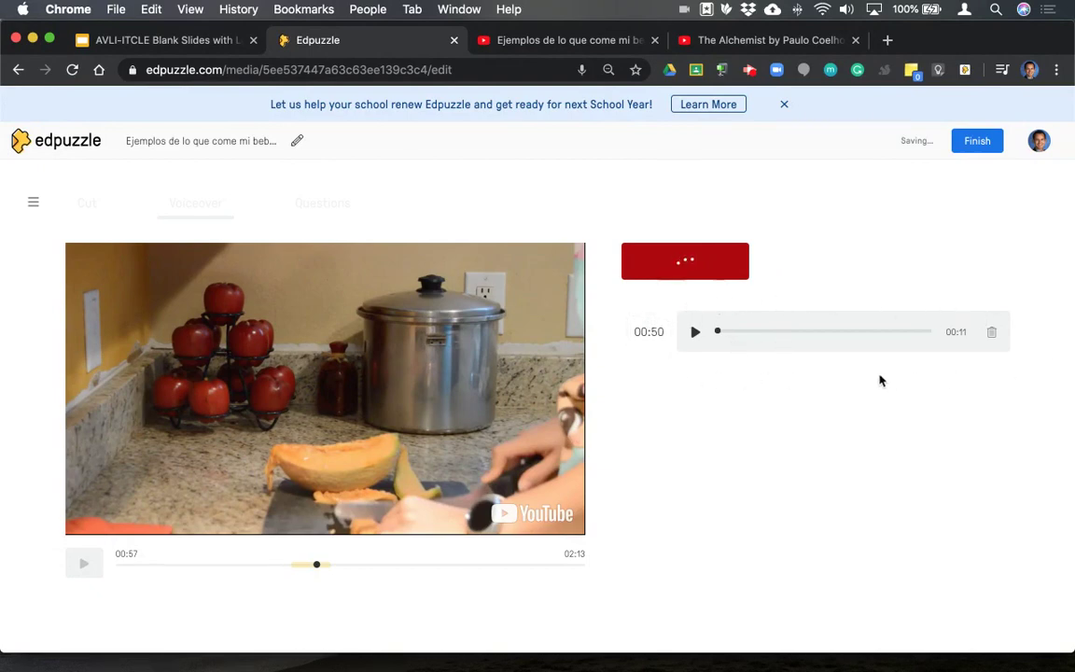
pyautogui.click(695, 333)
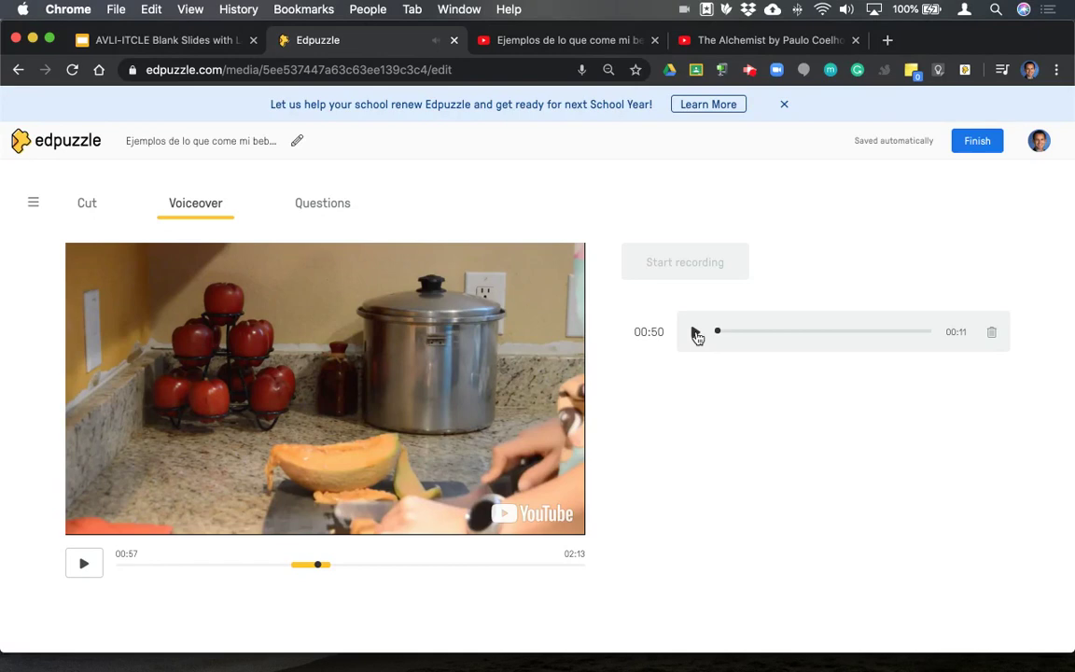
pyautogui.click(993, 336)
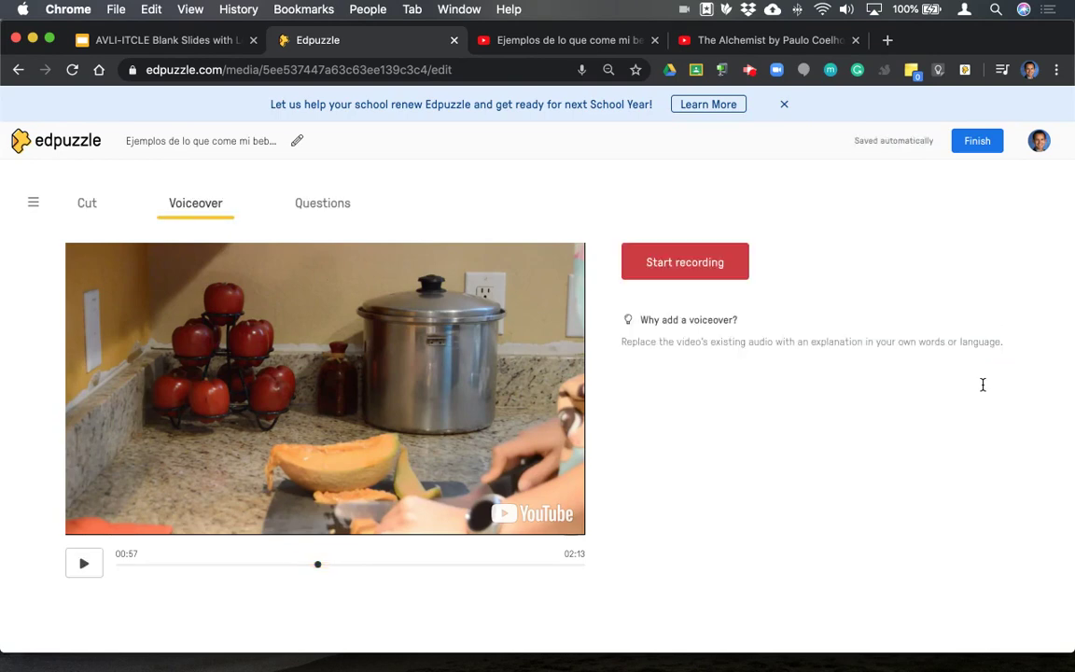
# Record a voiceover of about 19 seconds and shift it along the timeline to start at 00:59
pyautogui.click(672, 267)
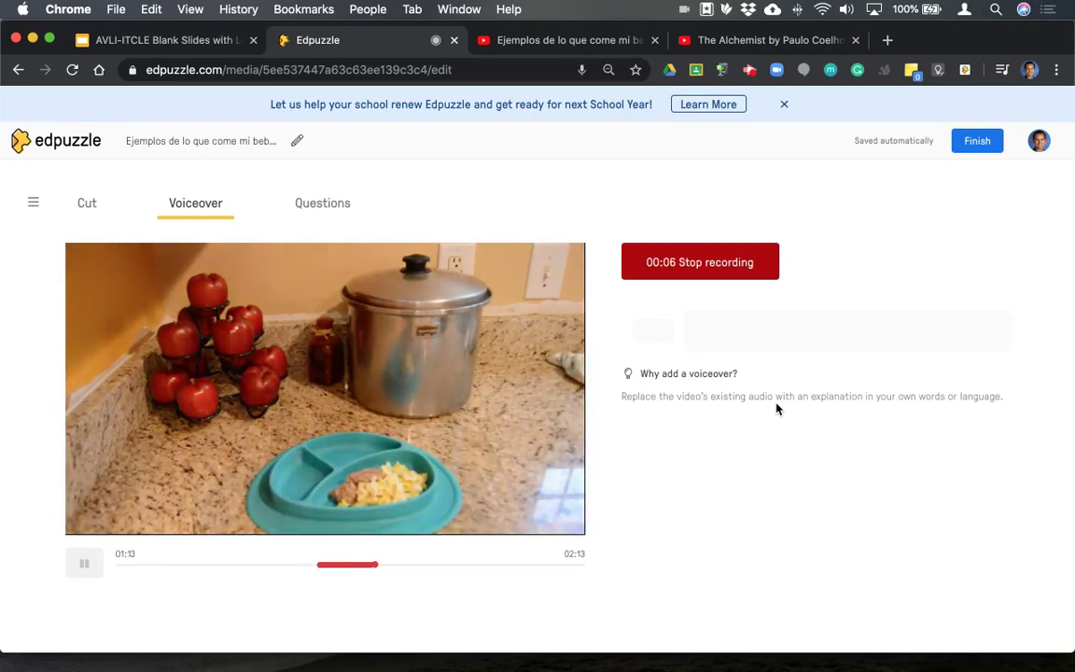
pyautogui.click(721, 265)
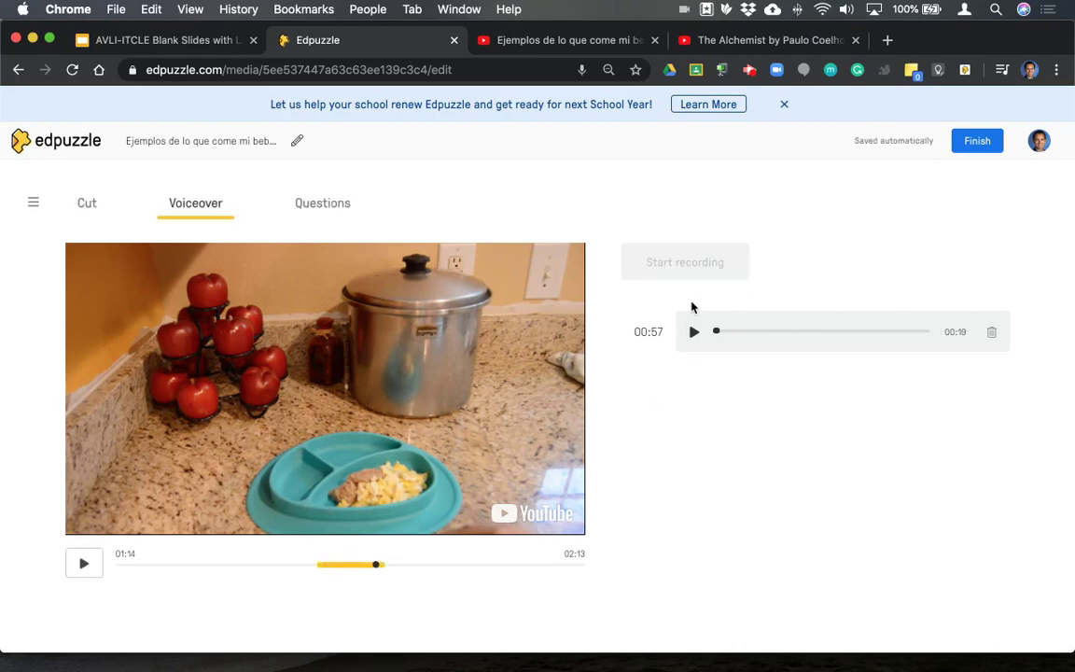
pyautogui.click(356, 570)
pyautogui.moveTo(356, 570); pyautogui.dragTo(273, 570)
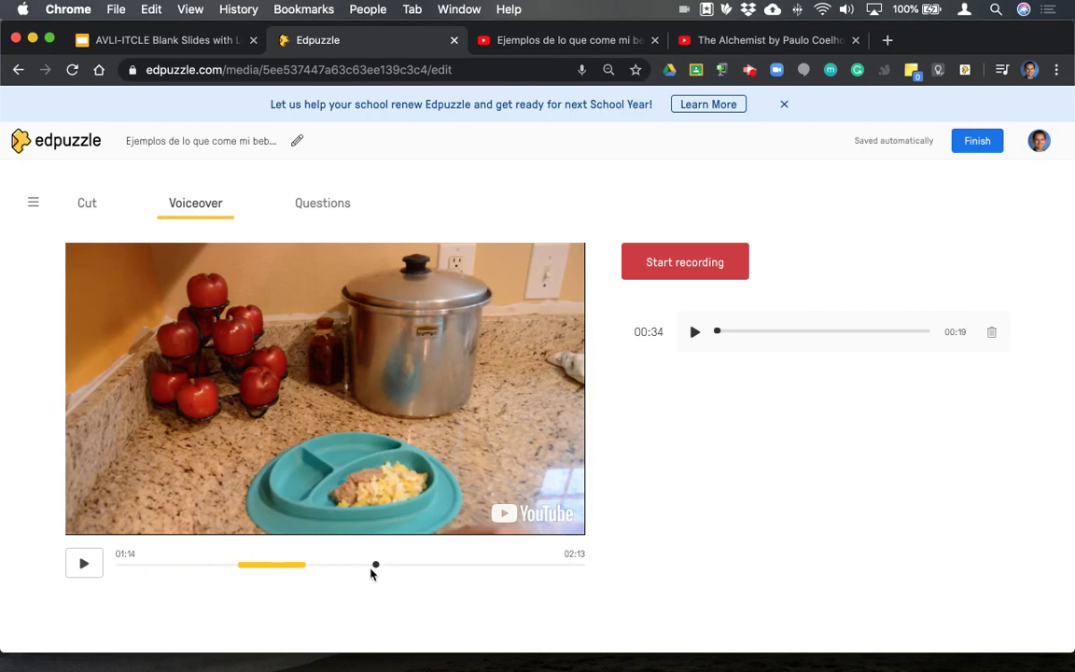
pyautogui.moveTo(374, 567); pyautogui.dragTo(110, 558)
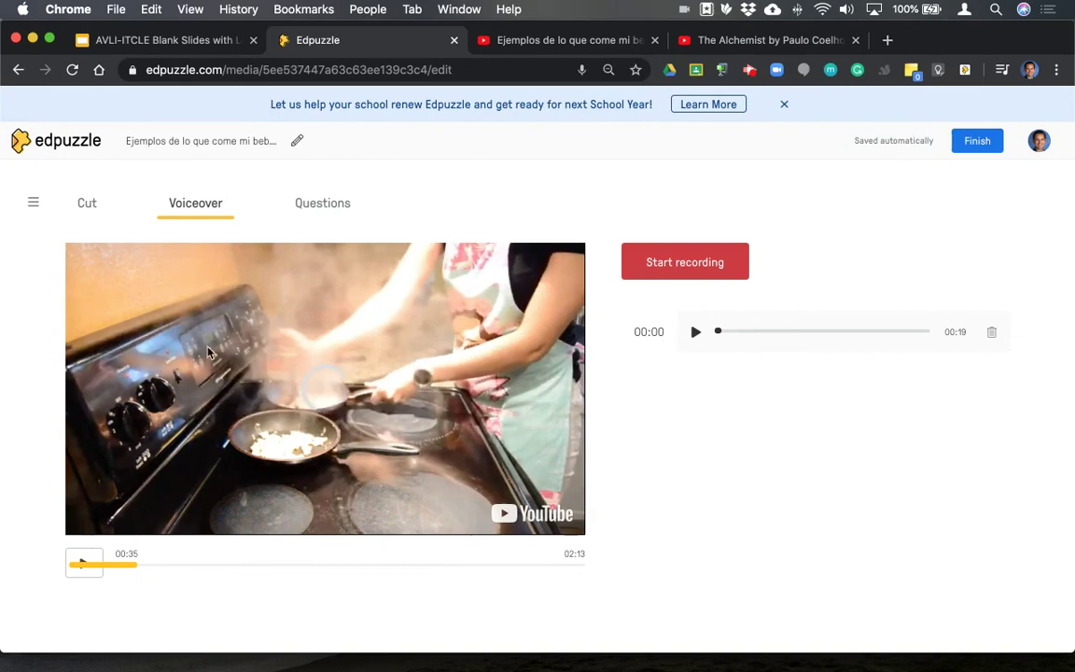
pyautogui.moveTo(120, 565); pyautogui.dragTo(370, 564)
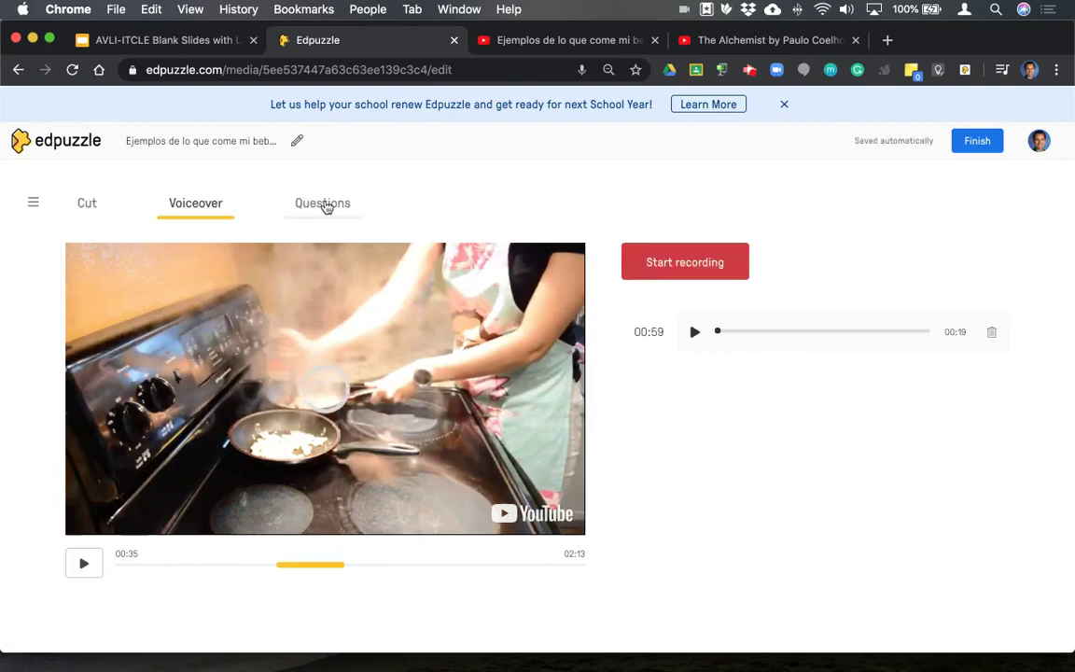
# Add an open-ended question at 00:00 of the video with the text "¿Qué comen los bebés típicalmente?"
pyautogui.click(326, 206)
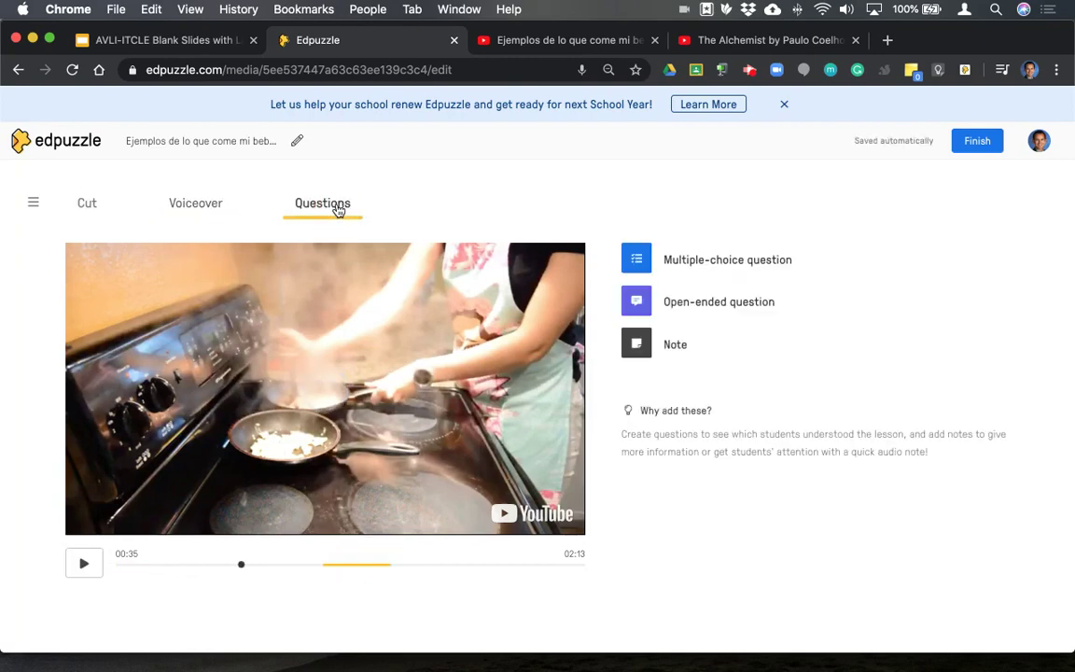
pyautogui.click(642, 308)
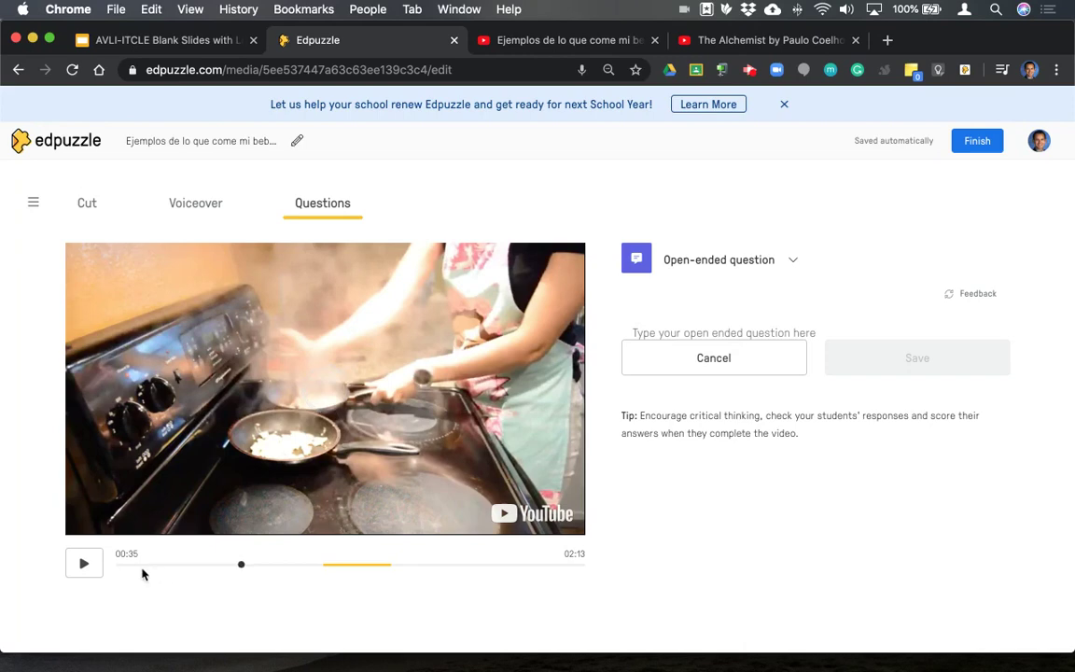
pyautogui.moveTo(241, 571); pyautogui.dragTo(114, 567)
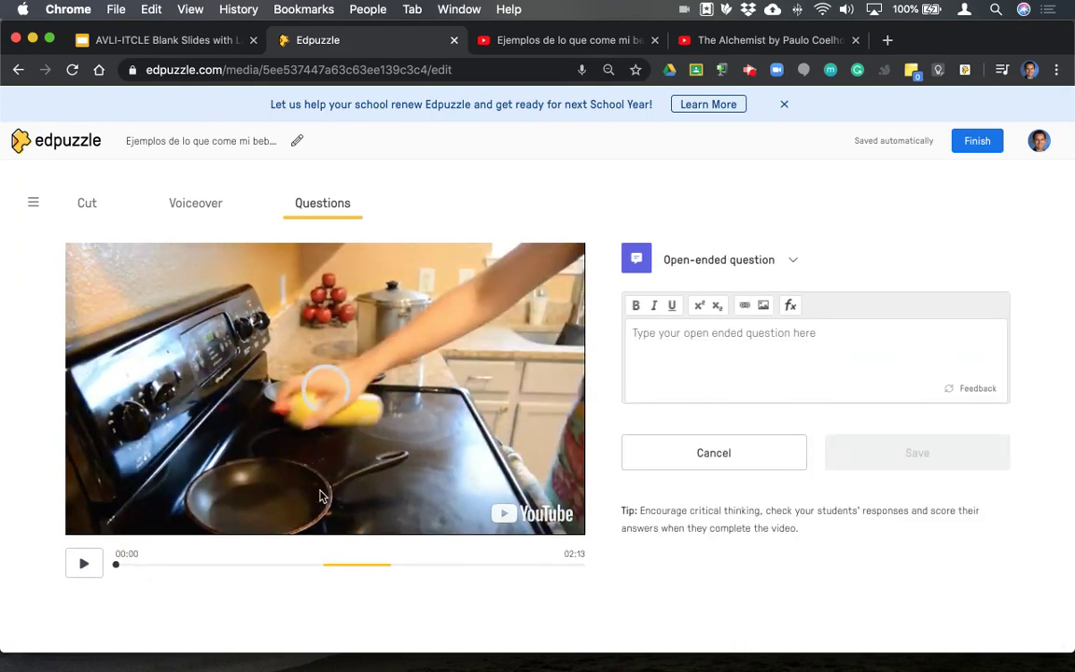
pyautogui.click(699, 341)
pyautogui.press('super+shift+slash')
pyautogui.write('Qu')
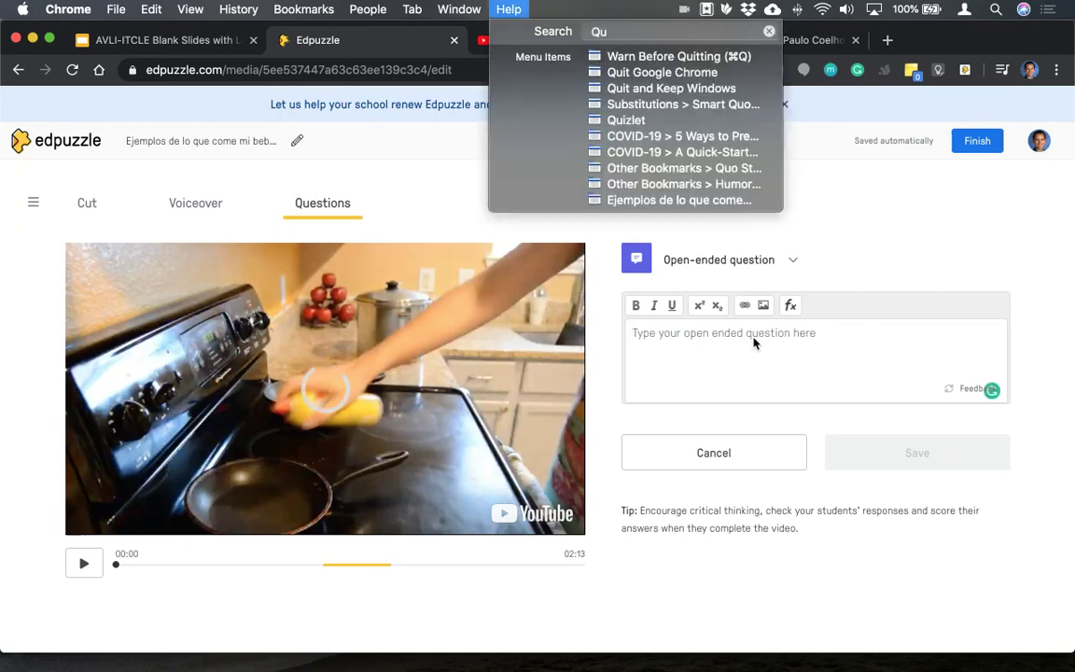
pyautogui.click(751, 367)
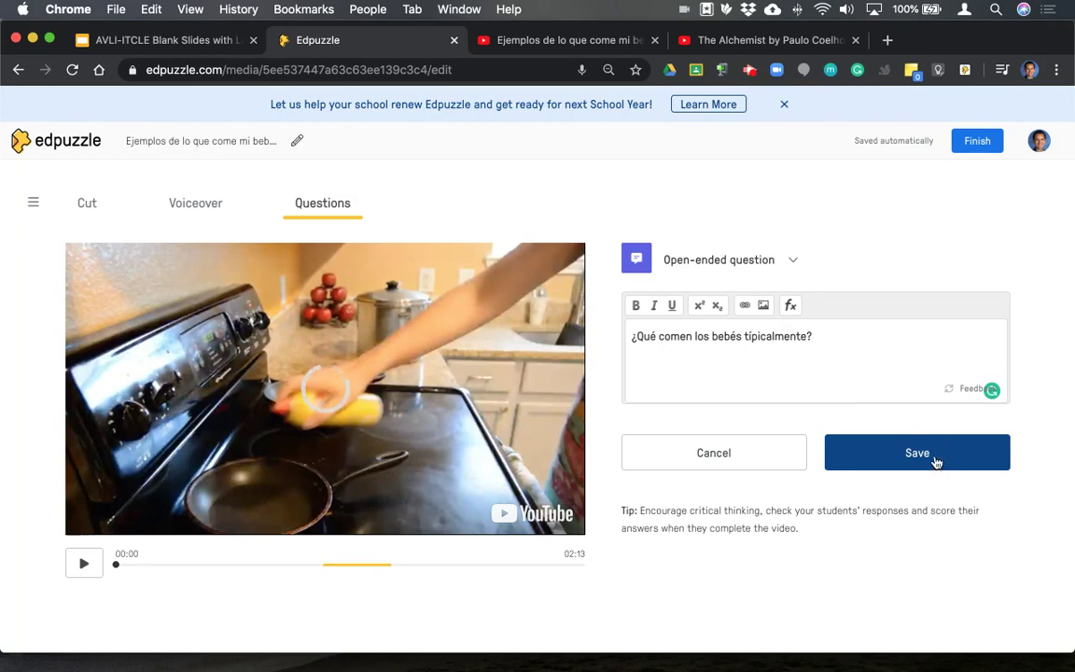
pyautogui.click(903, 346)
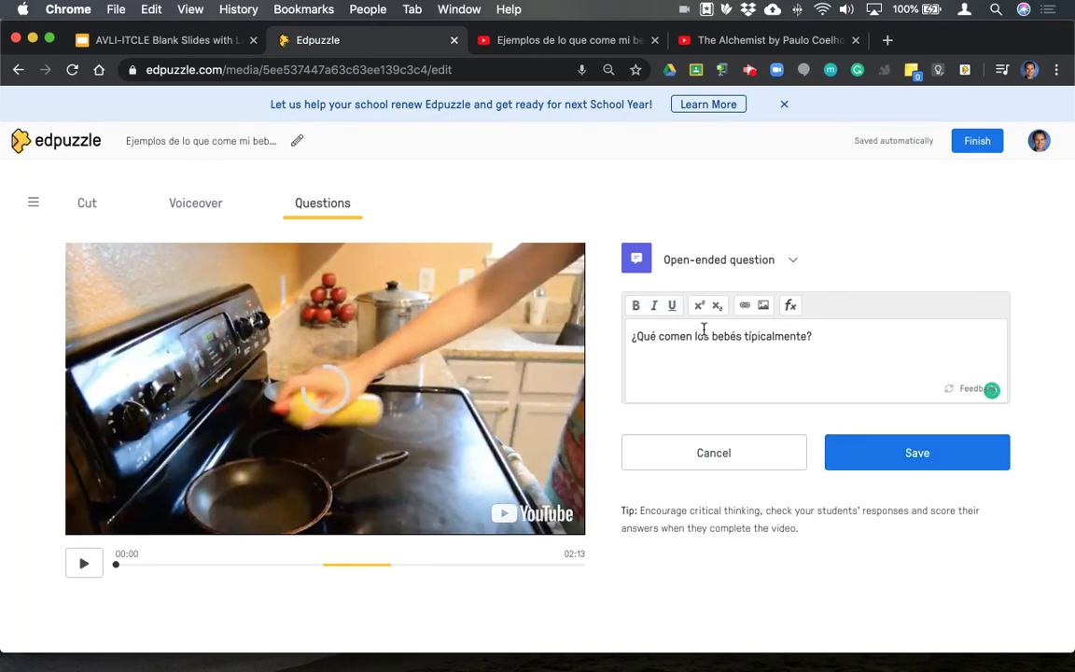
# Underline the words "los bebés" in the open-ended question, without leaving them bold
pyautogui.moveTo(743, 338); pyautogui.dragTo(694, 338)
pyautogui.click(672, 308)
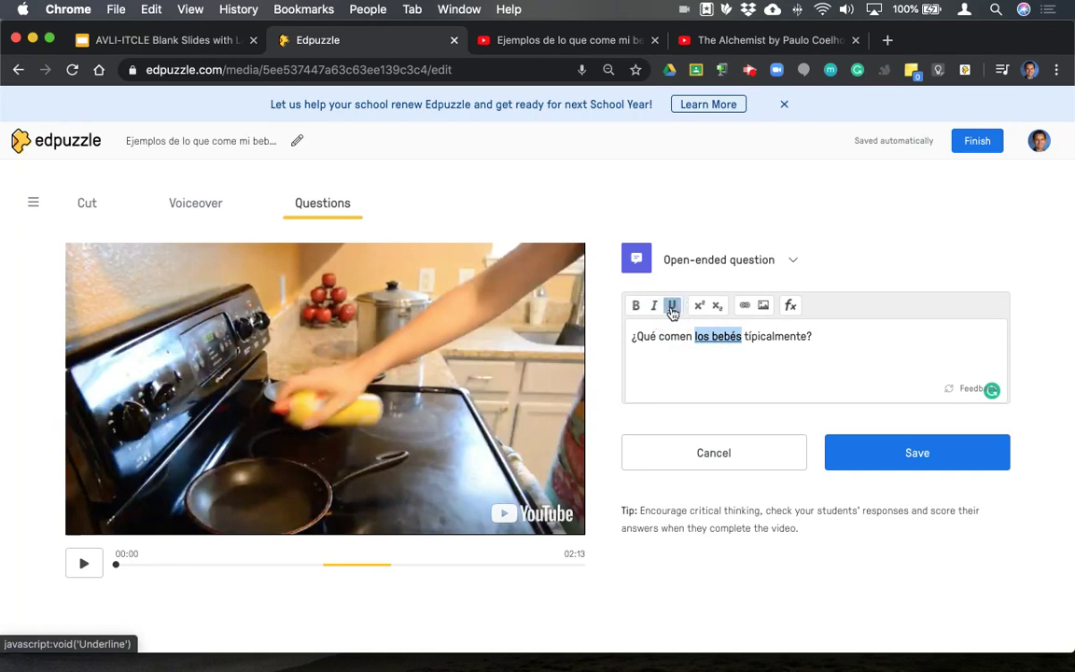
pyautogui.click(637, 308)
pyautogui.click(637, 311)
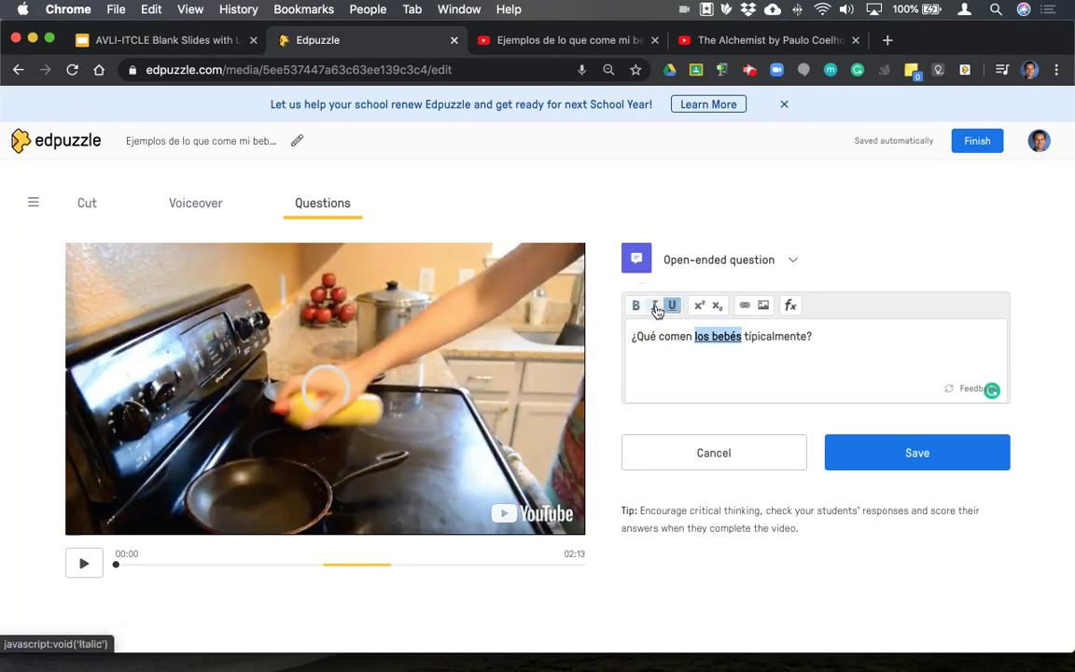
pyautogui.click(850, 332)
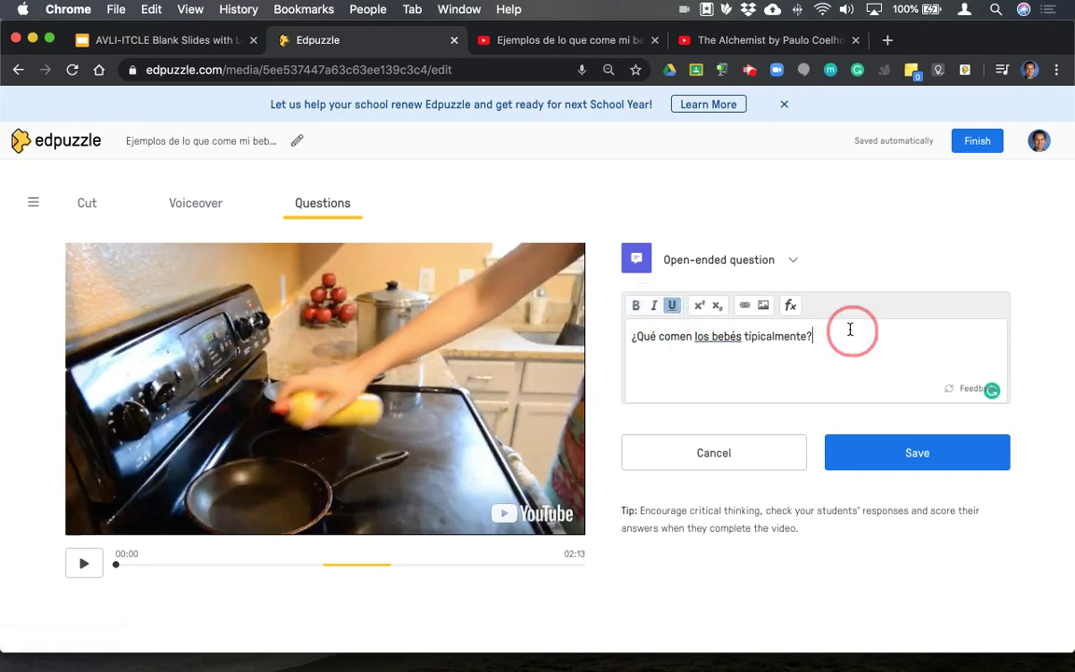
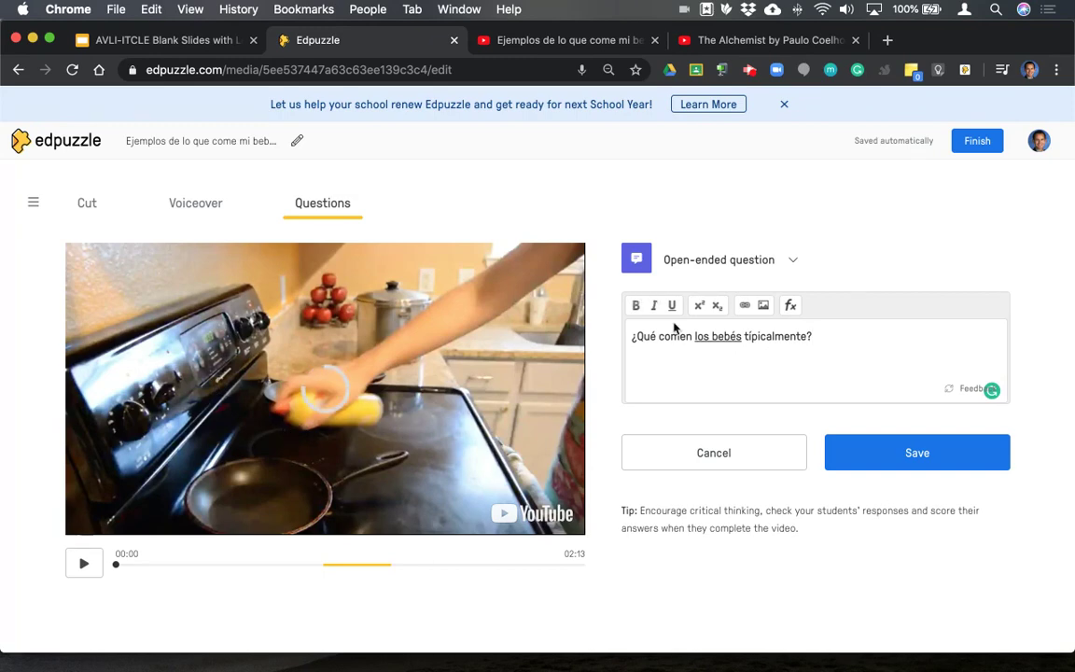
# Examine the link insertion dialog and the equation editor for the question text, cancelling each without adding anything
pyautogui.click(745, 310)
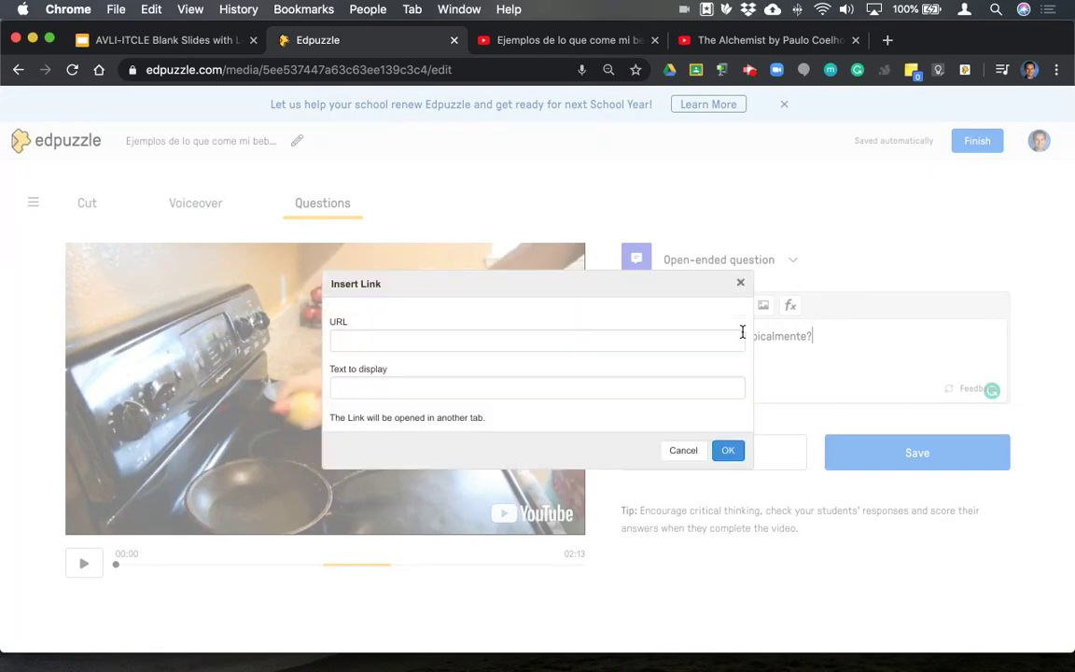
pyautogui.click(370, 341)
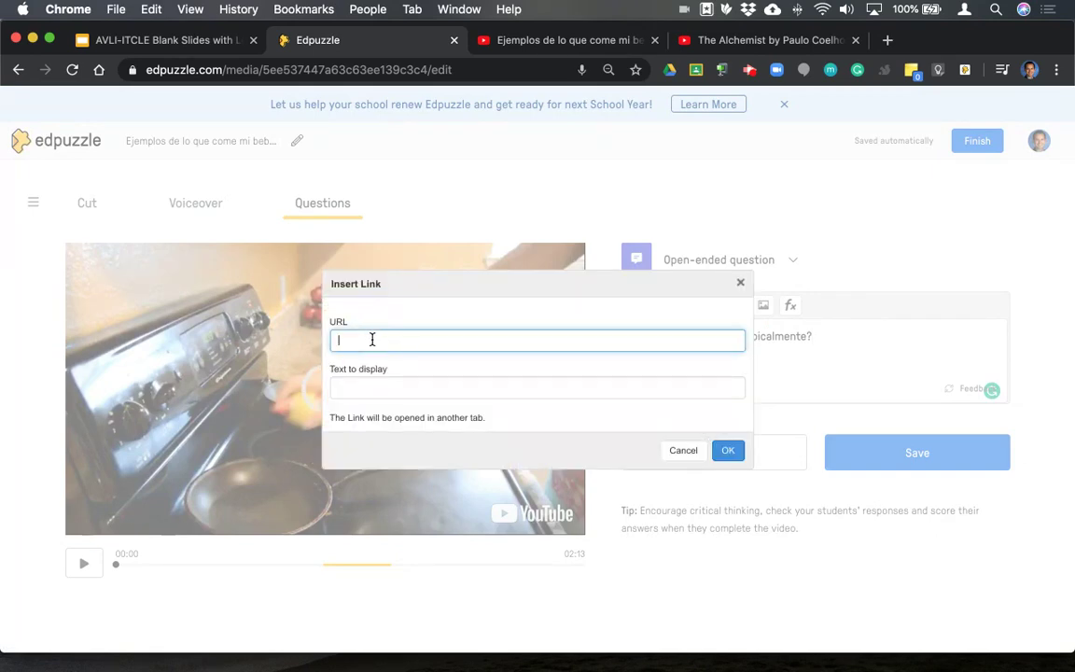
pyautogui.click(692, 451)
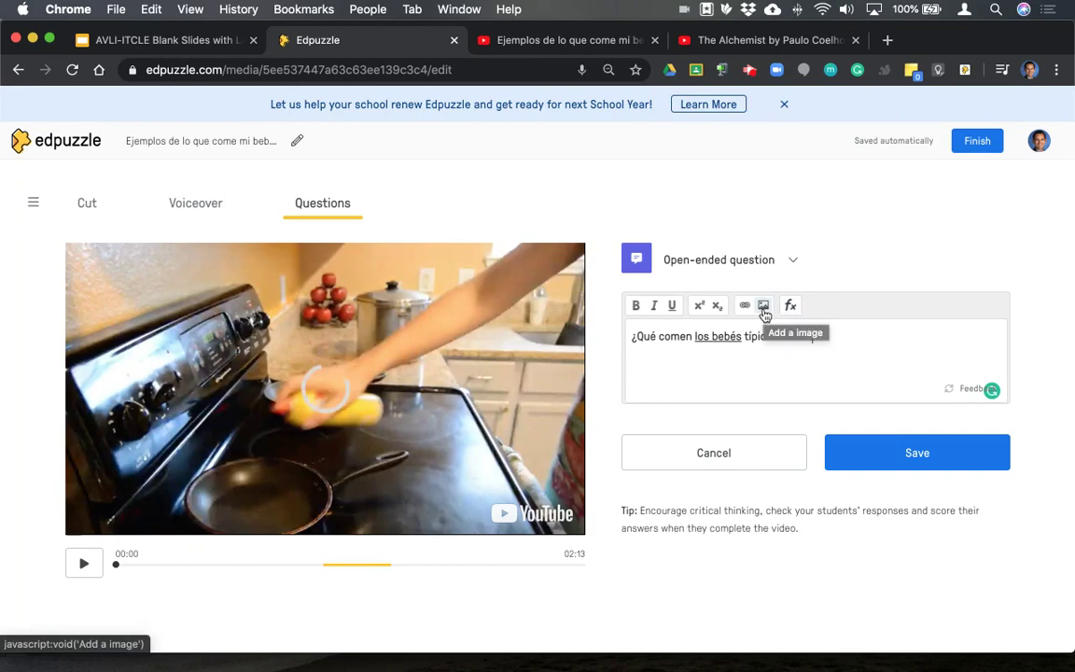
pyautogui.click(792, 307)
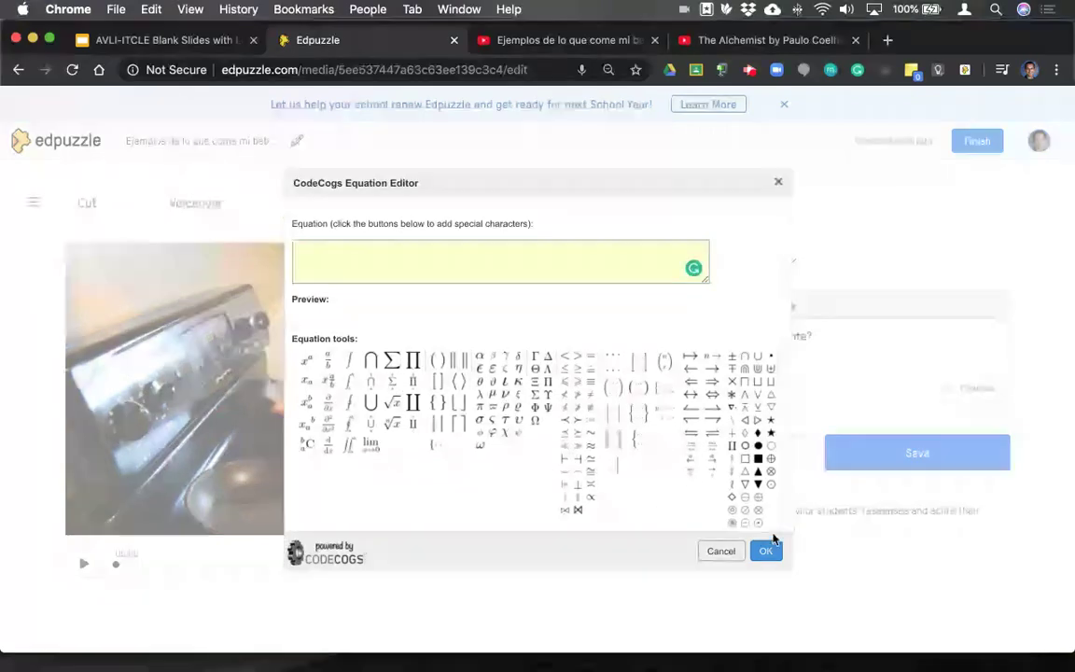
pyautogui.click(727, 551)
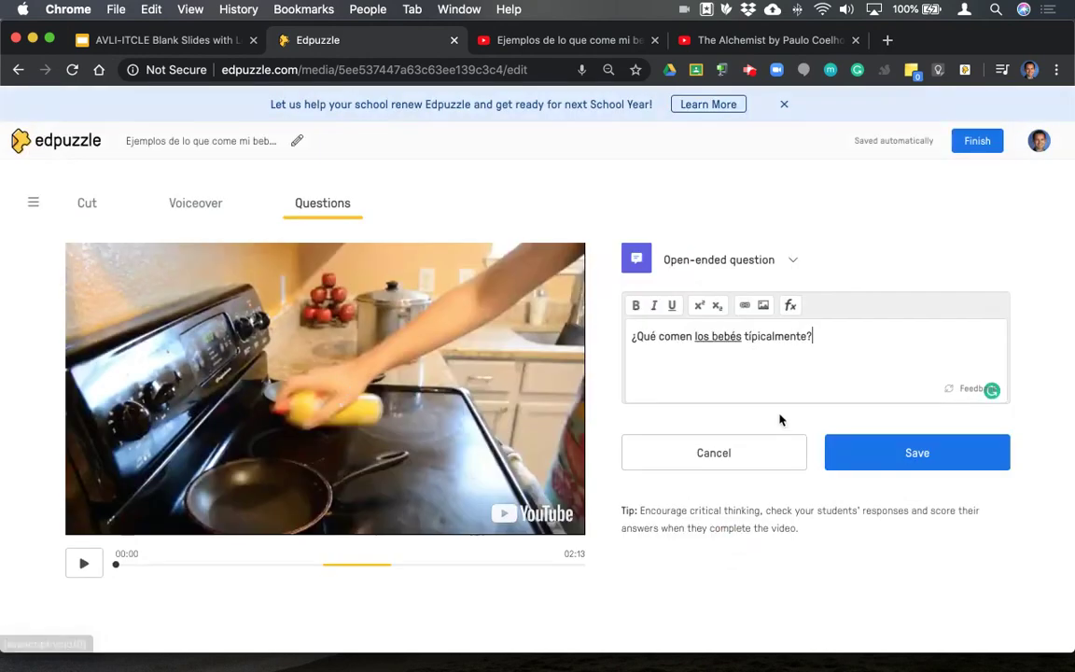
# Save the open-ended question, continue the video past it and pause at about 00:01
pyautogui.click(907, 455)
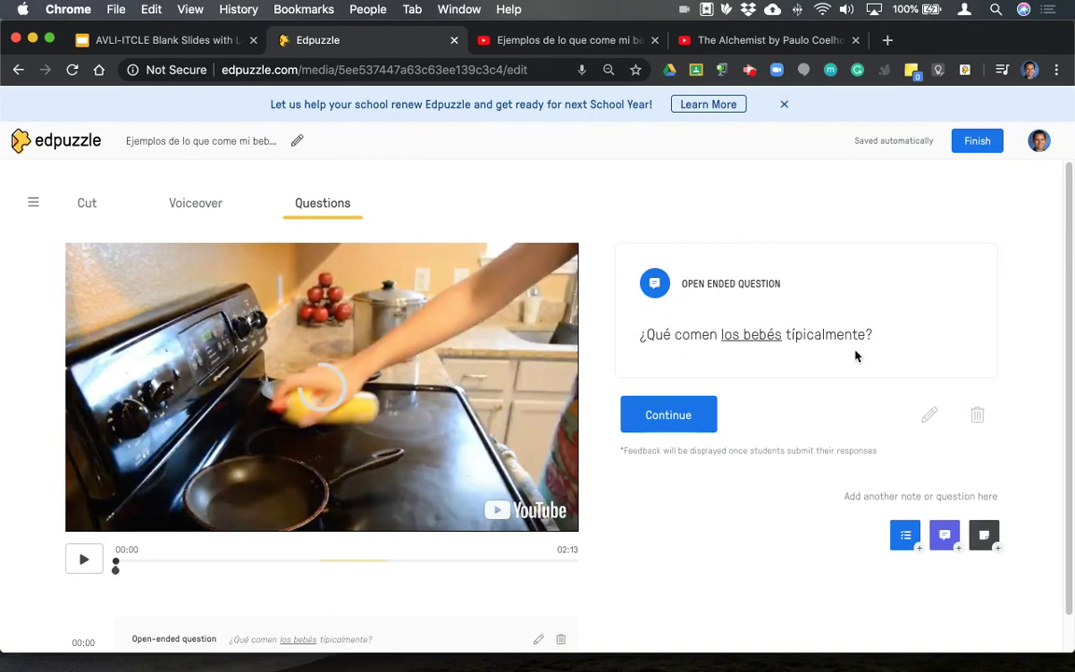
pyautogui.click(653, 425)
pyautogui.click(679, 418)
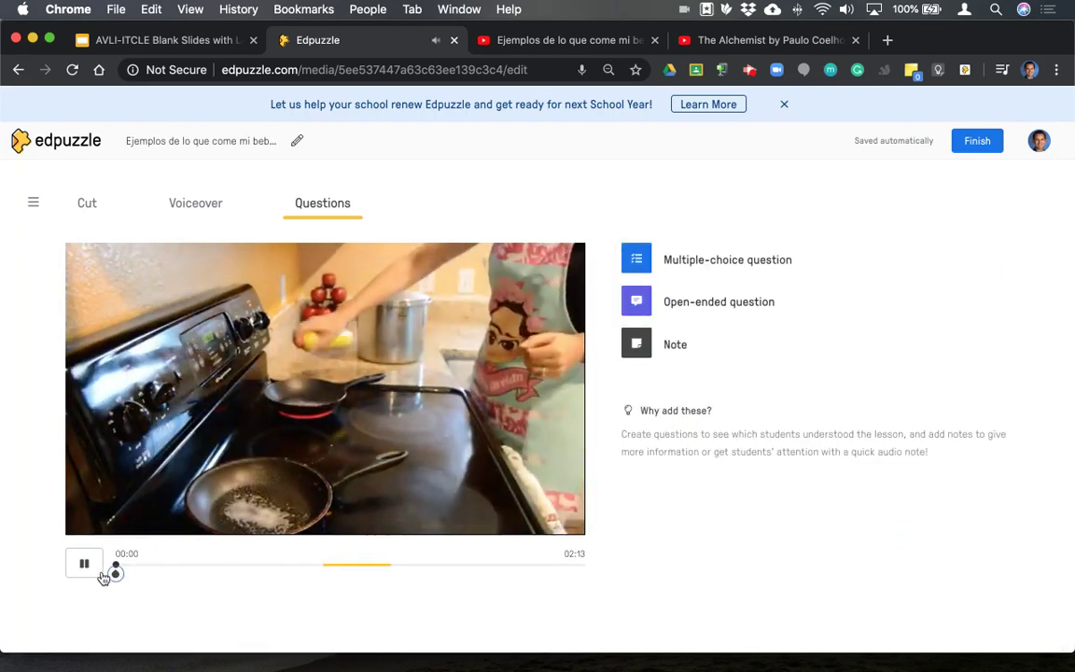
pyautogui.click(86, 568)
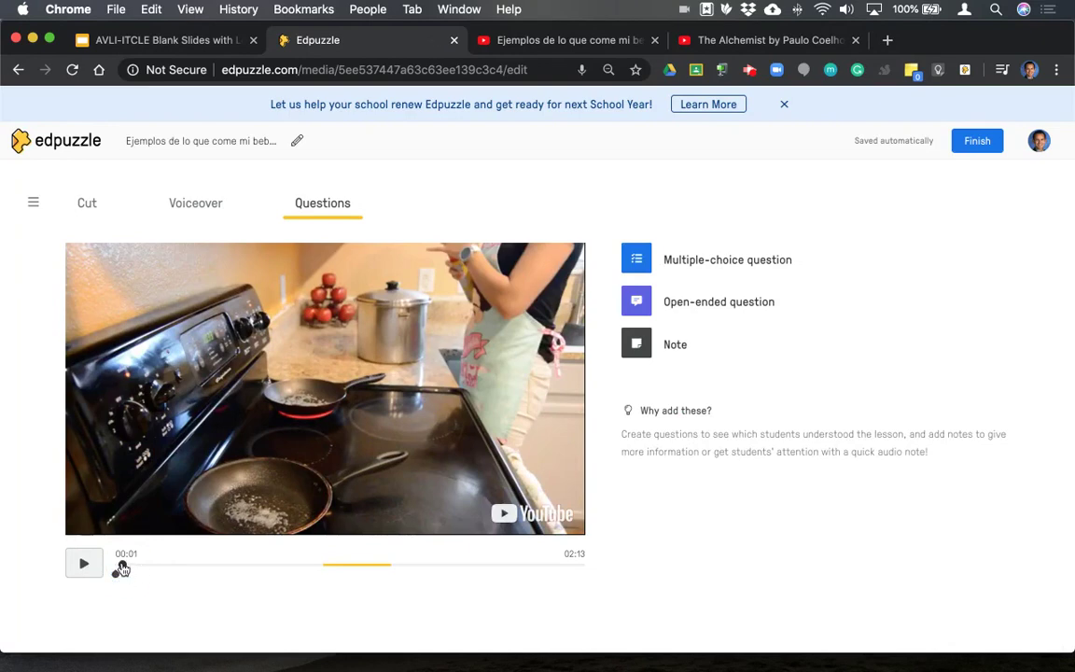
# Start a multiple-choice question at 00:18 with the text "What meal is this mom preparing for her daughter?"
pyautogui.moveTo(121, 568); pyautogui.dragTo(177, 569)
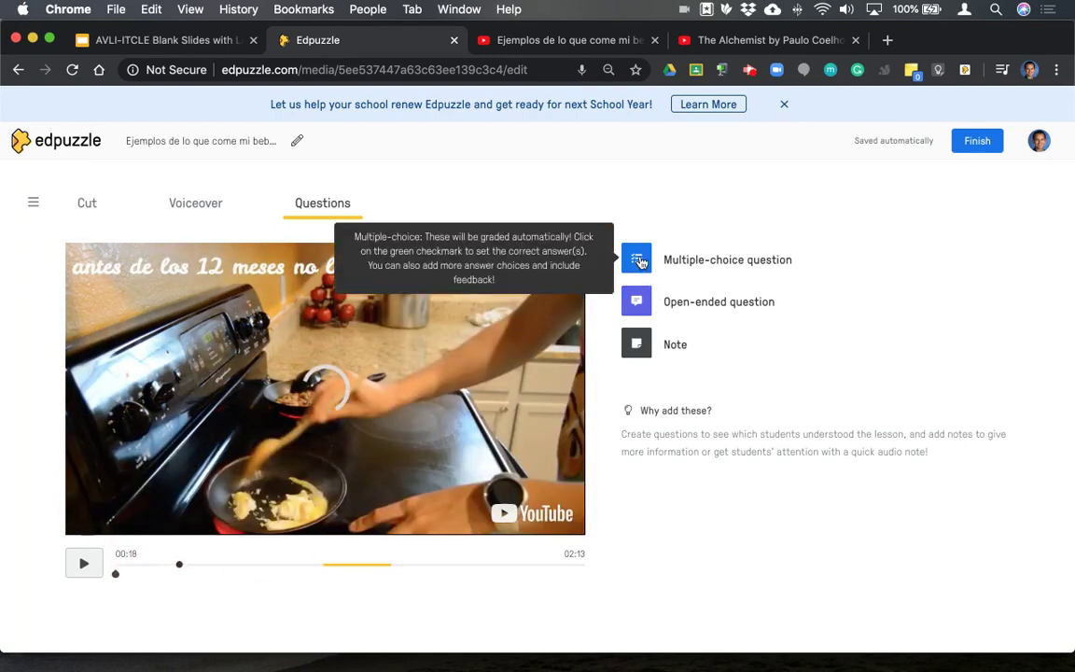
pyautogui.click(653, 261)
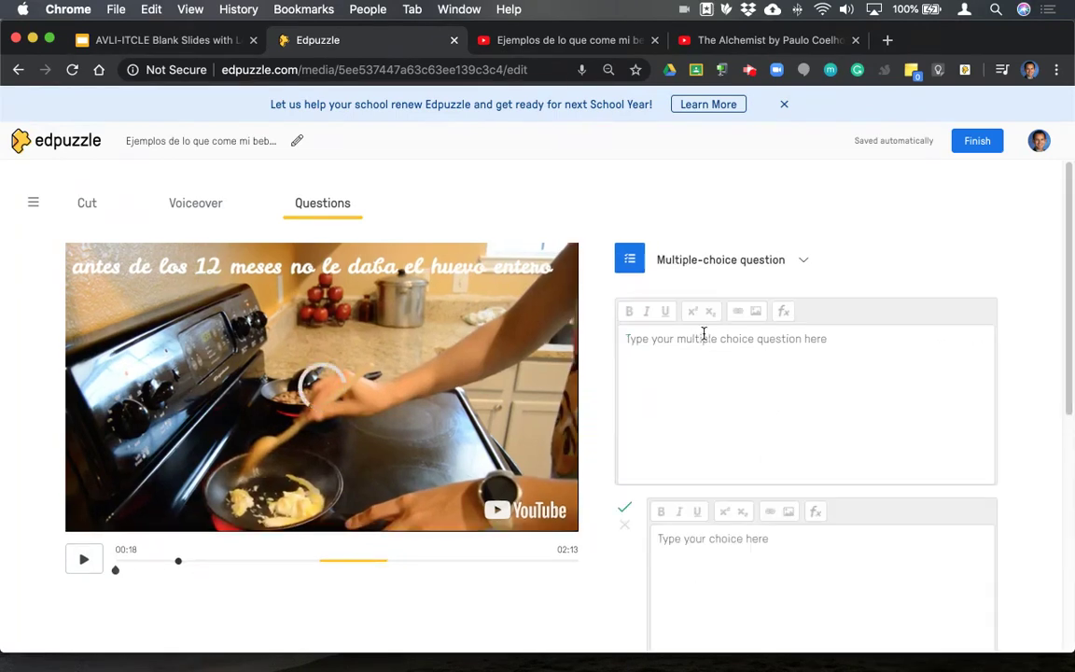
pyautogui.click(750, 350)
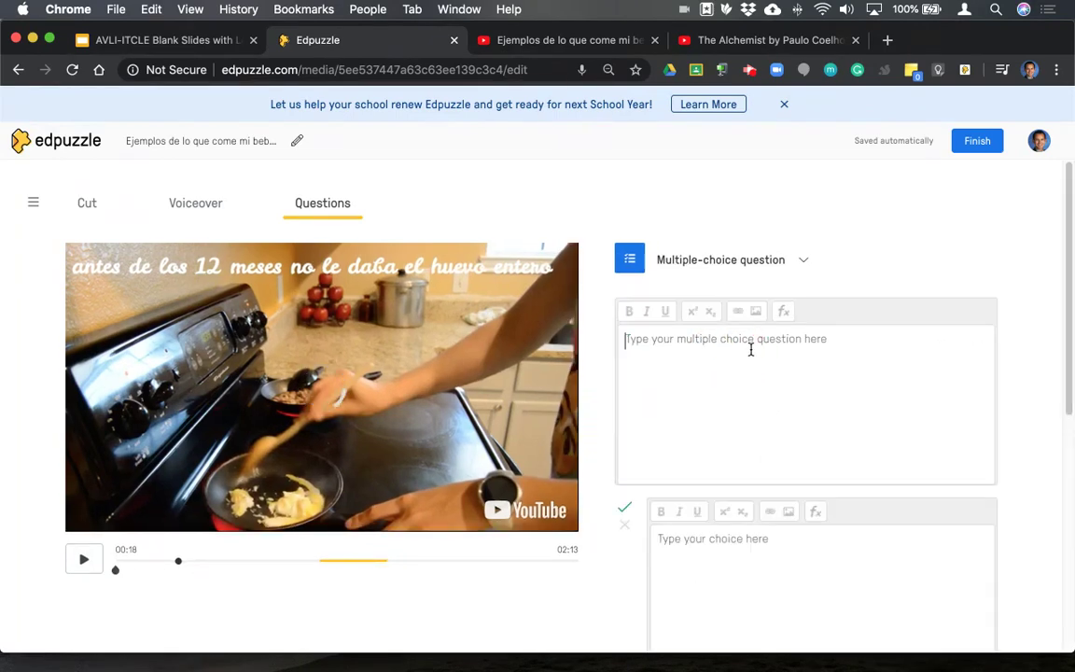
pyautogui.write('What meal is')
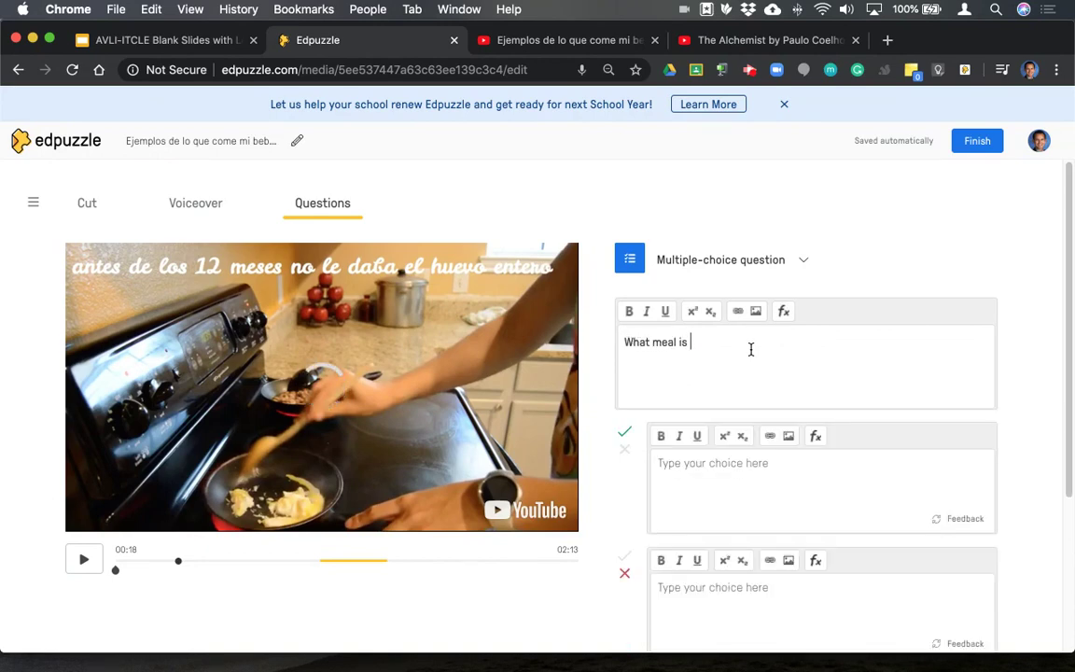
pyautogui.write(' this mom preparing for her')
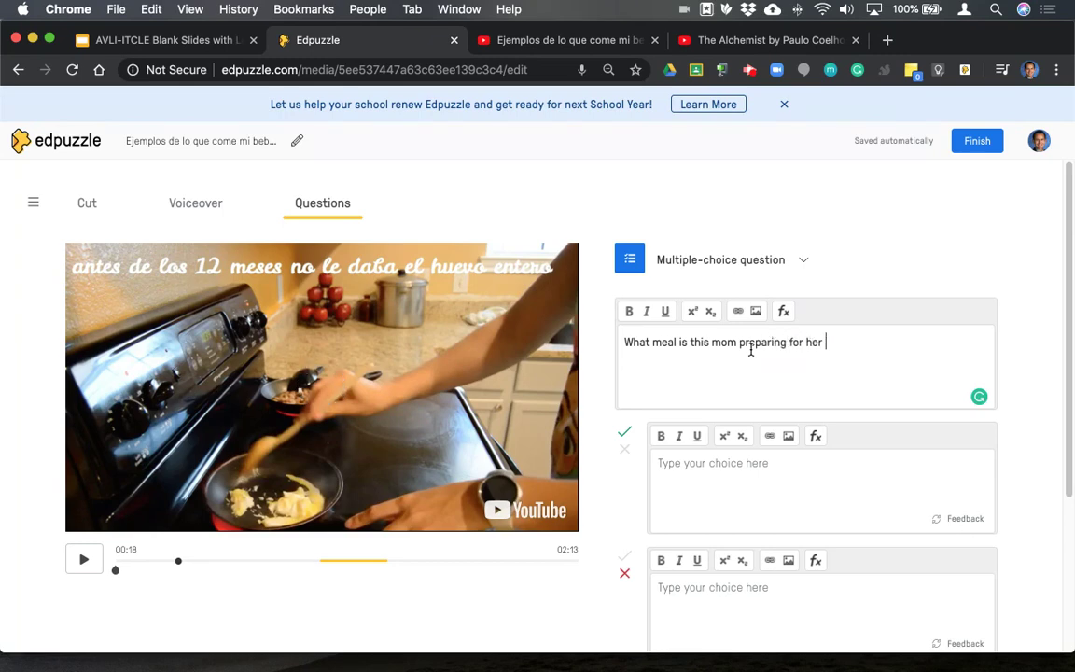
pyautogui.write(' daughter?')
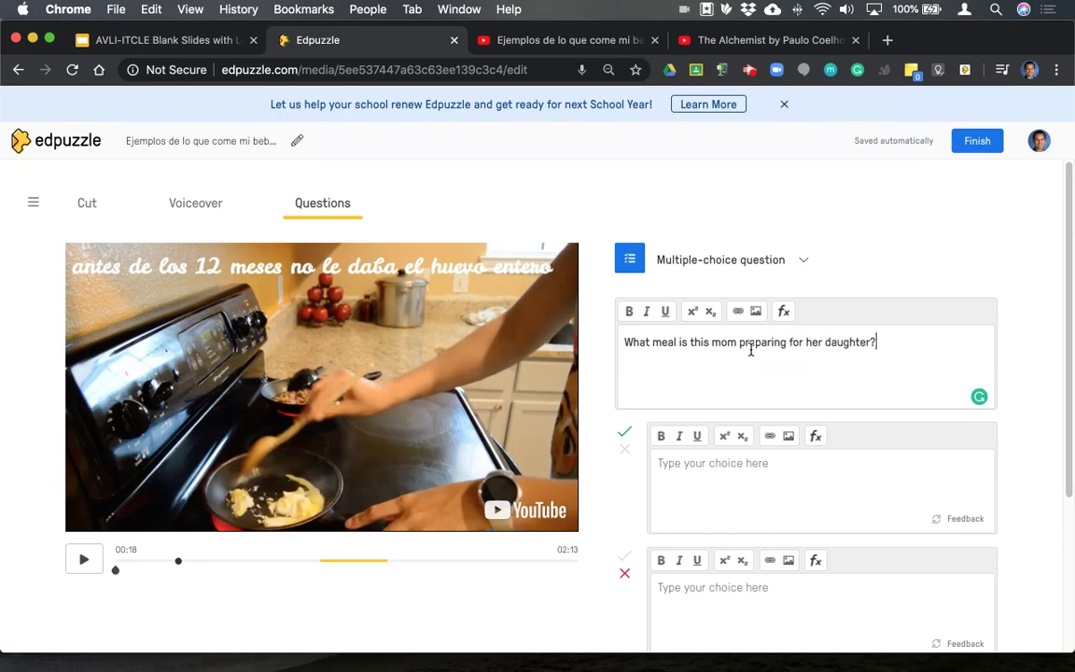
# Fill in the first two answer choices with "breakfast" as the correct one and "lunch" as the wrong one
pyautogui.click(800, 480)
pyautogui.write('breakfast')
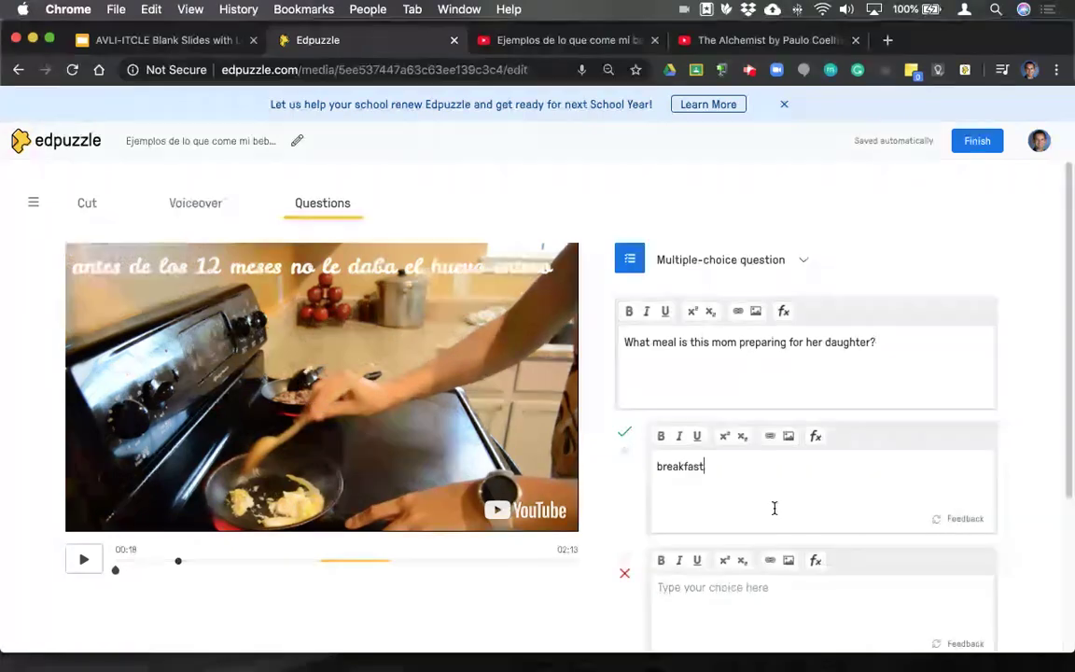
pyautogui.click(770, 596)
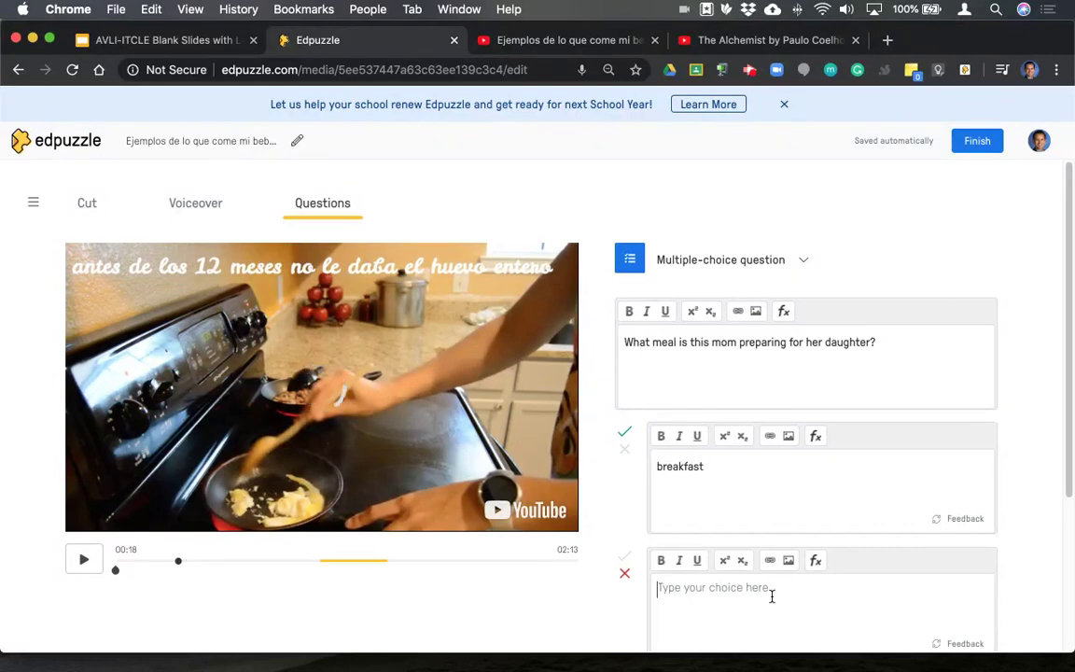
pyautogui.write('lunch')
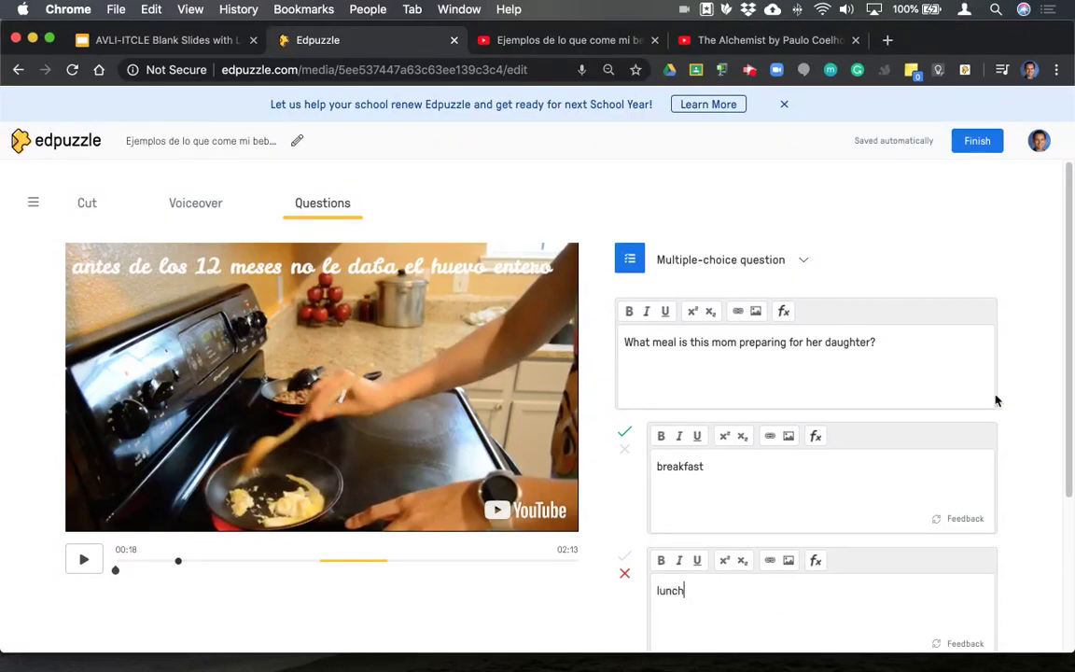
# Add "dinner" as a third, incorrect answer choice and remove the empty fourth choice
pyautogui.scroll(-4, 1059, 331)
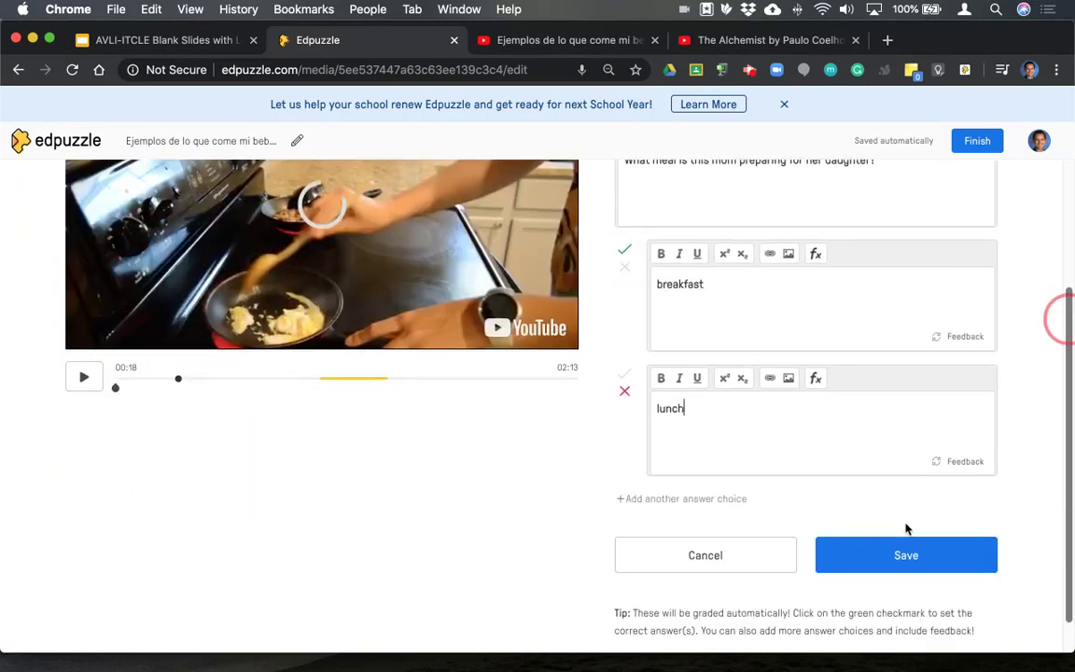
pyautogui.click(649, 500)
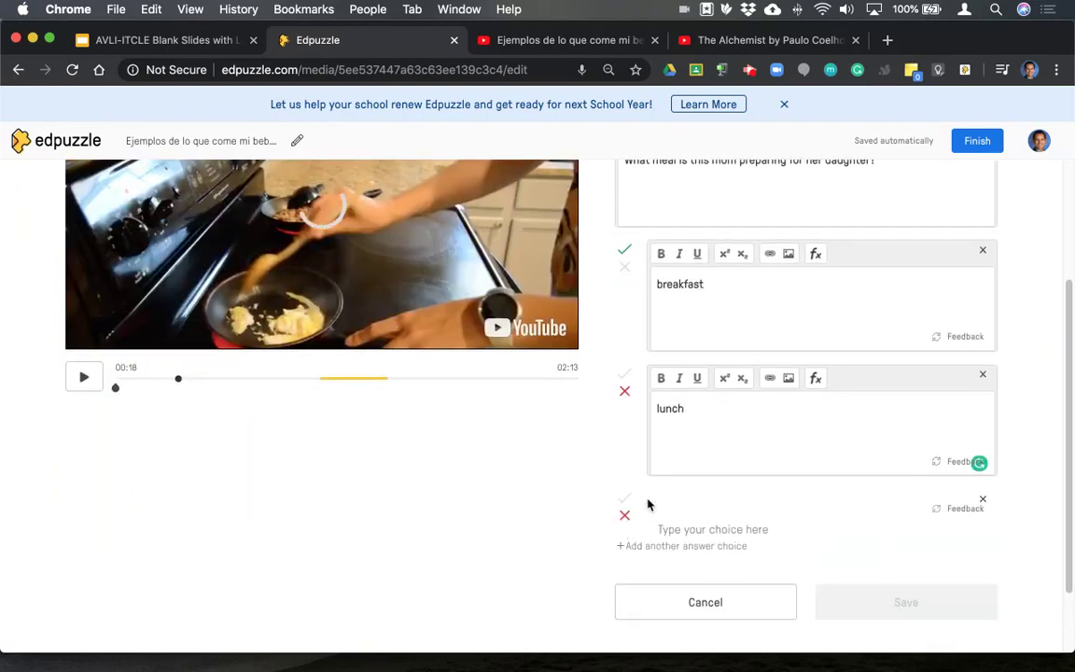
pyautogui.click(707, 547)
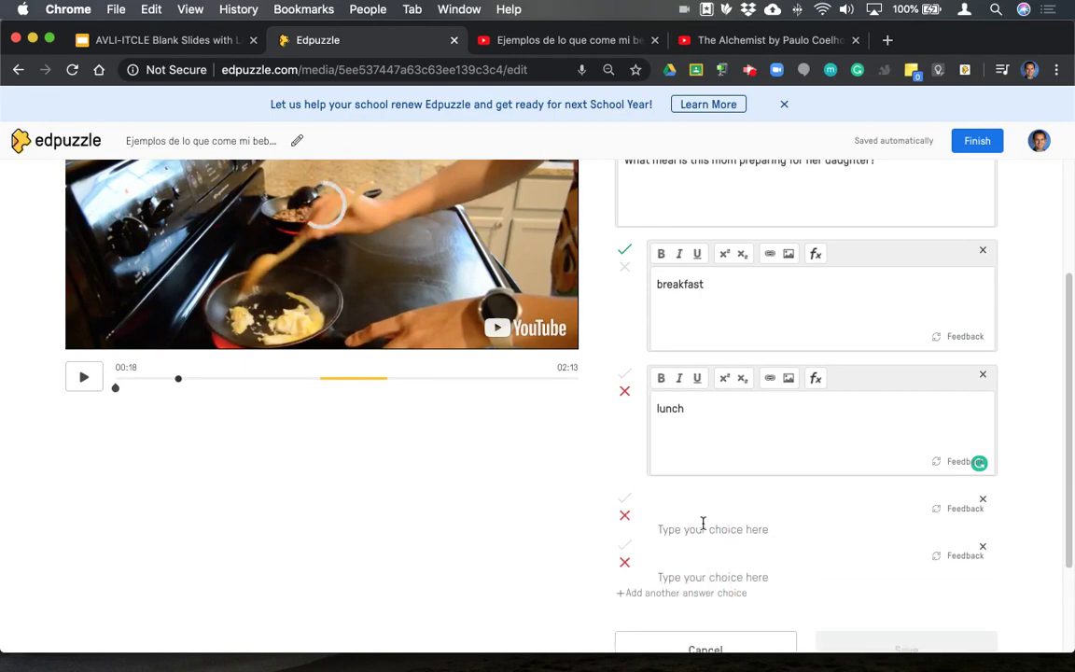
pyautogui.click(701, 529)
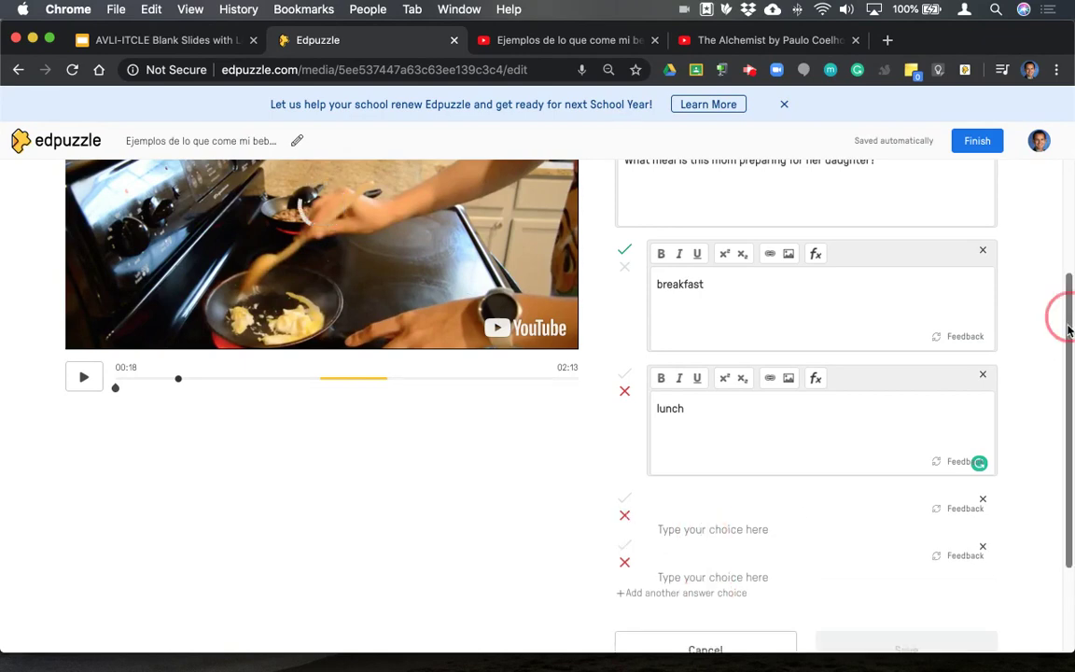
pyautogui.moveTo(1073, 312); pyautogui.dragTo(1073, 408)
pyautogui.click(708, 365)
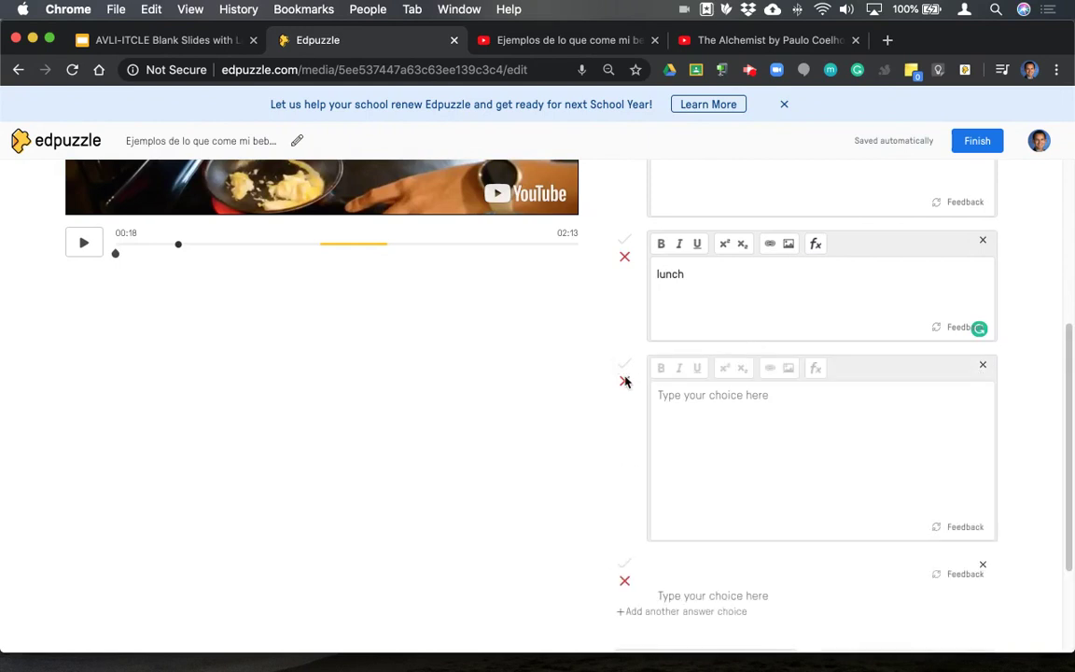
pyautogui.click(724, 417)
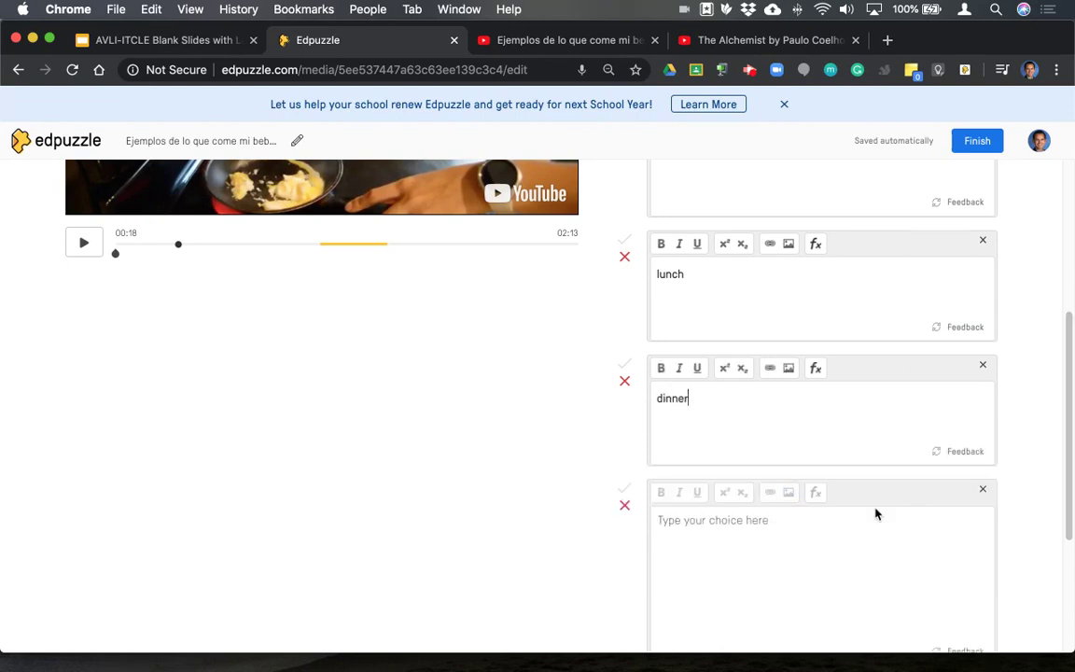
pyautogui.click(983, 491)
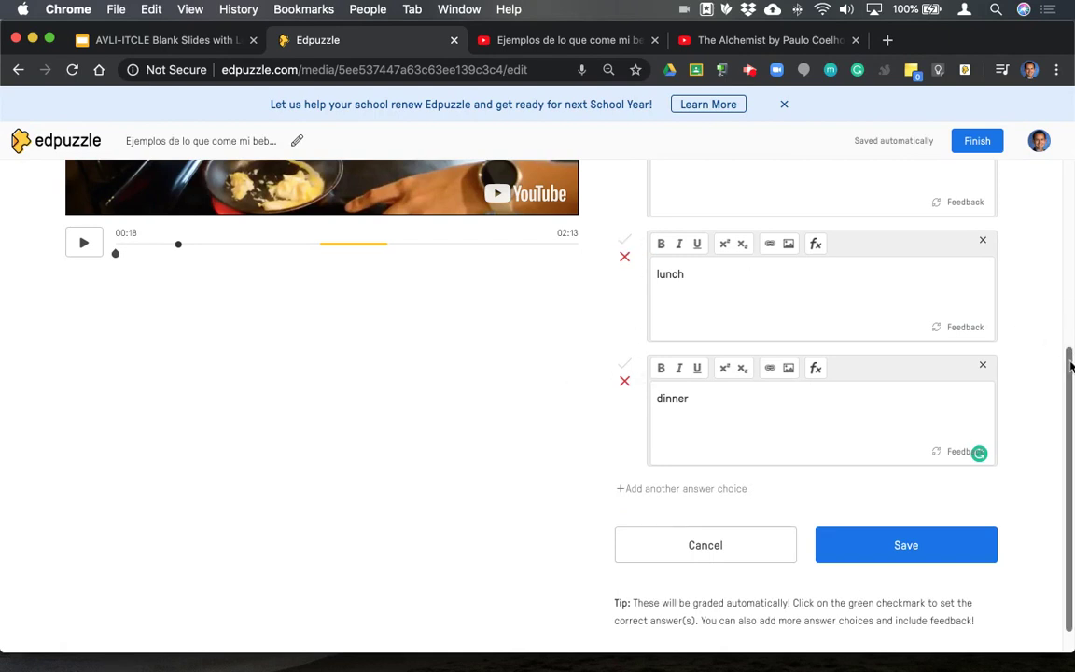
pyautogui.scroll(3, 1070, 366)
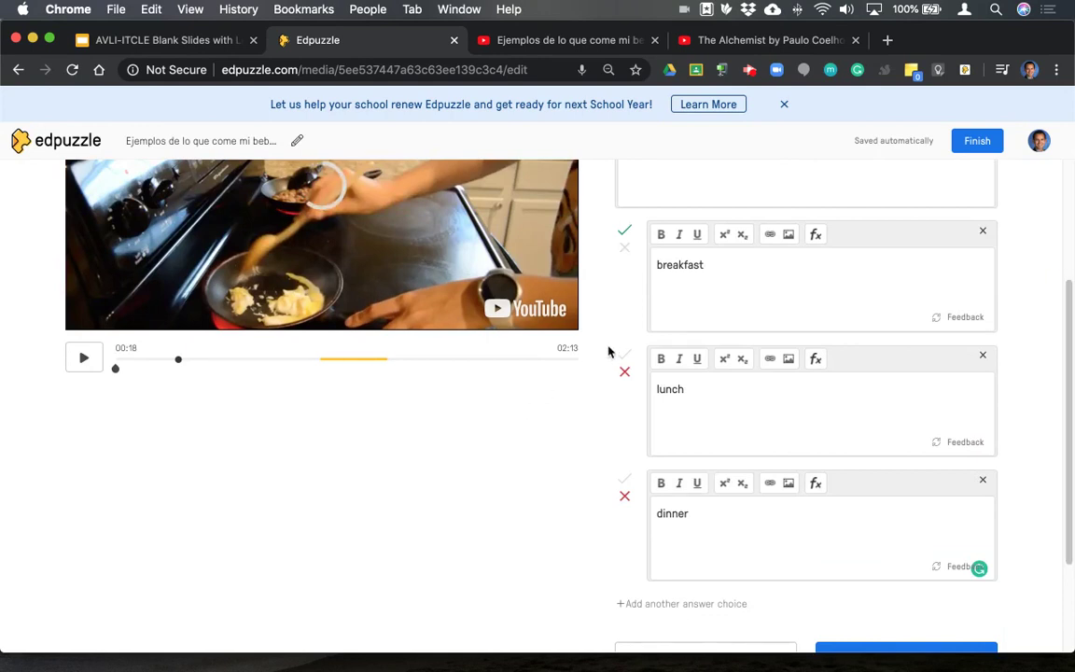
# Mark "lunch" as correct alongside "breakfast", save the multiple-choice question and pause the video on it at 00:18
pyautogui.click(624, 358)
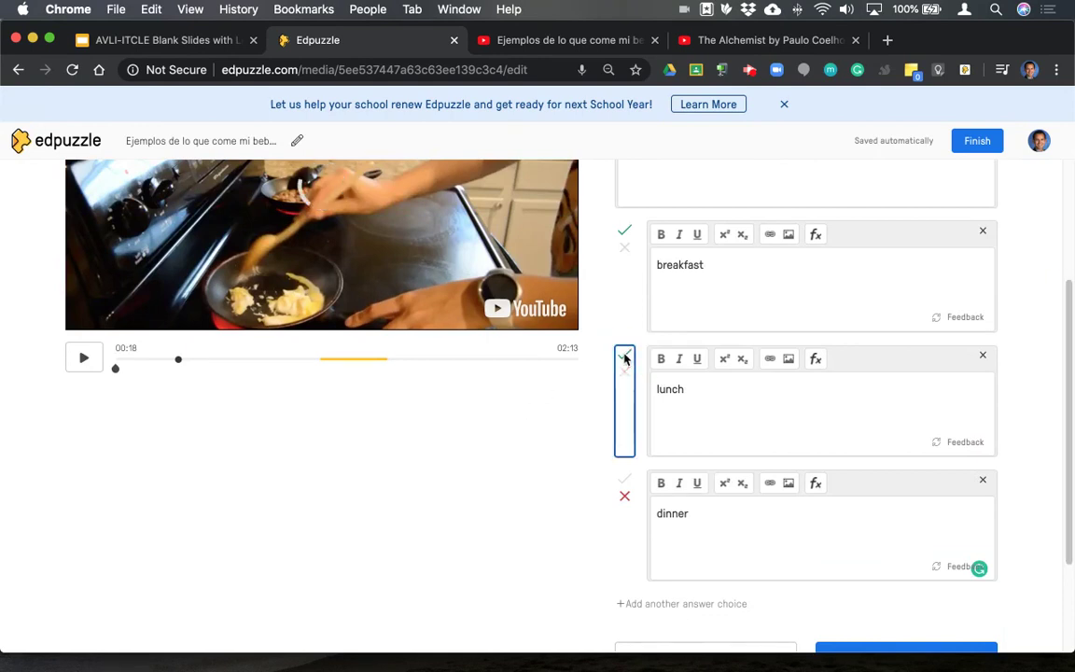
pyautogui.click(625, 248)
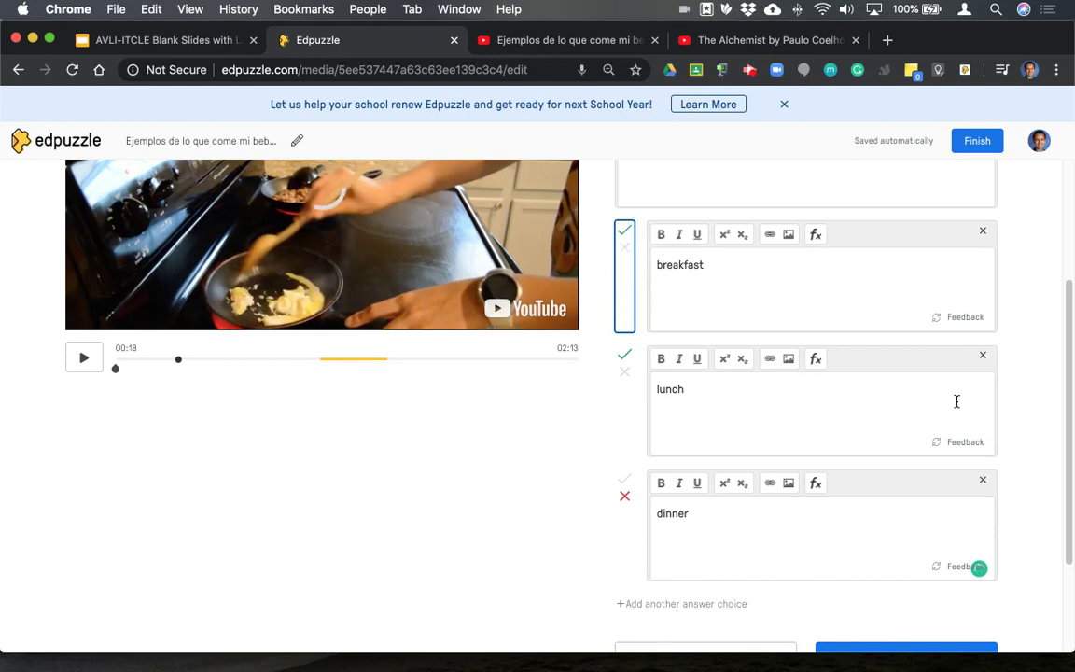
pyautogui.moveTo(1070, 322)
pyautogui.mouseDown()
pyautogui.moveTo(1067, 332)
pyautogui.moveTo(1044, 216)
pyautogui.moveTo(1058, 329)
pyautogui.mouseUp()
pyautogui.click(929, 625)
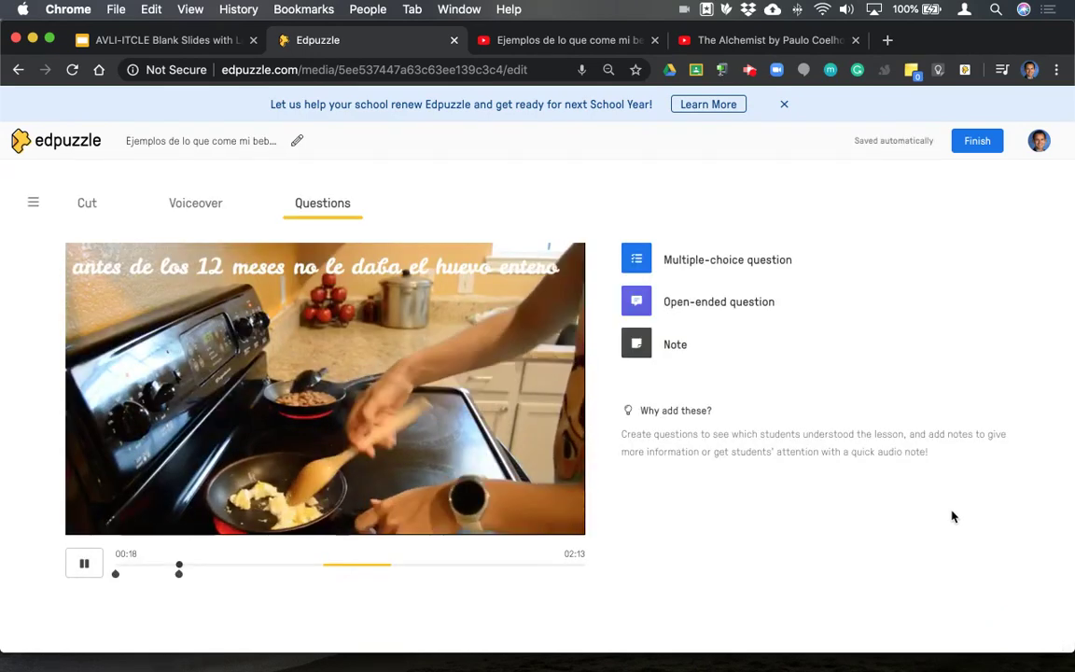
pyautogui.press('space')
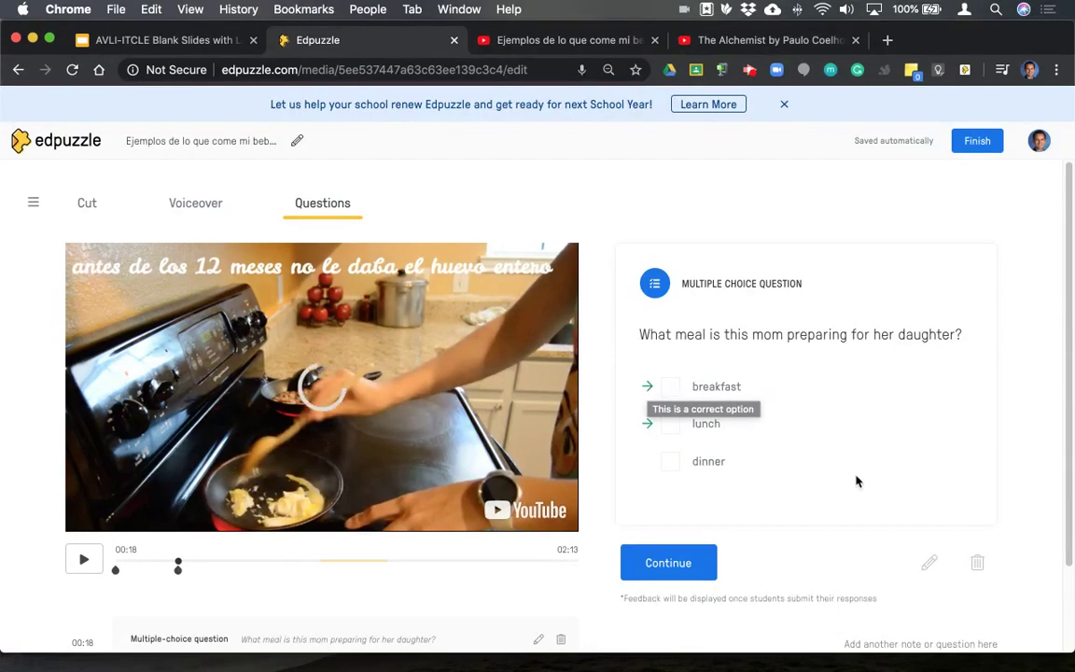
# Edit the multiple-choice question so that "breakfast" is marked incorrect, and save it
pyautogui.click(931, 563)
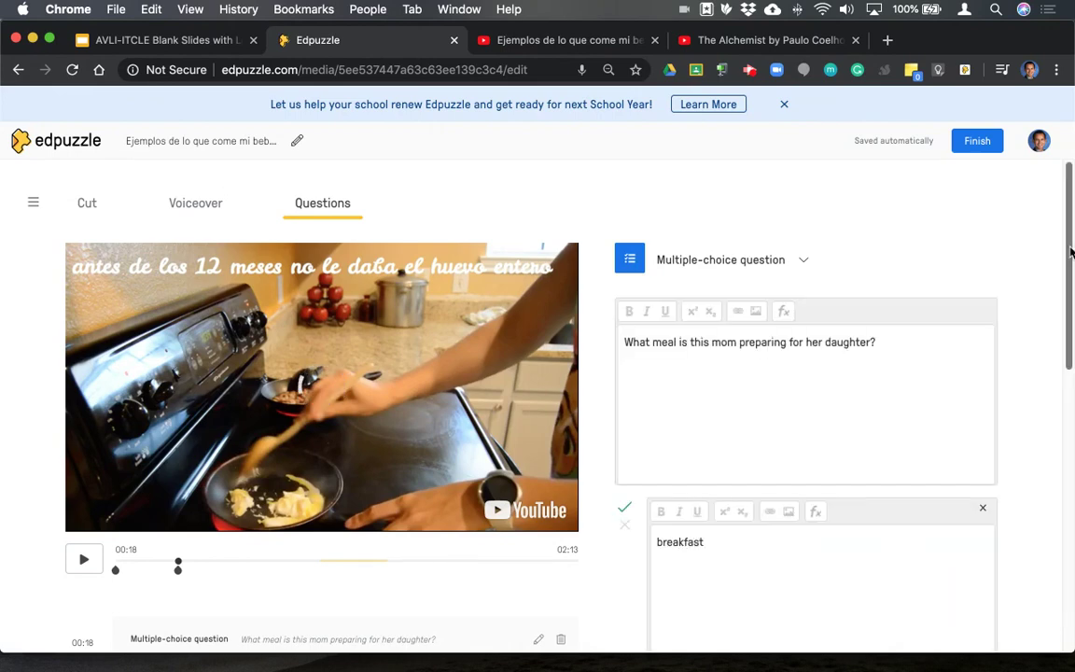
pyautogui.moveTo(1071, 250); pyautogui.dragTo(1070, 350)
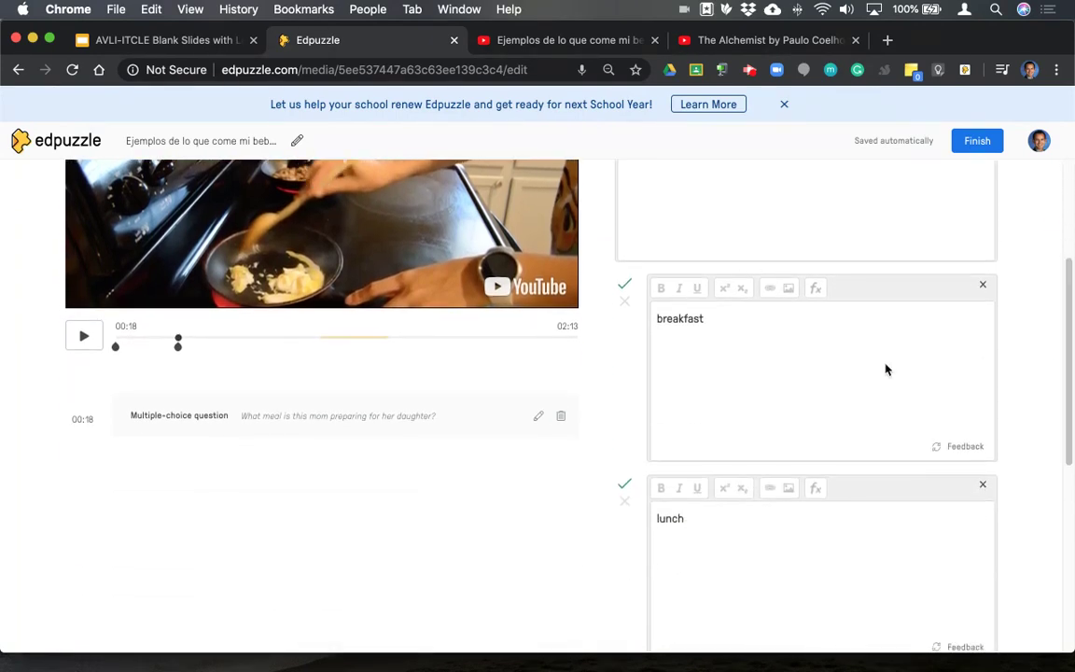
pyautogui.click(624, 302)
pyautogui.scroll(-2, 654, 313)
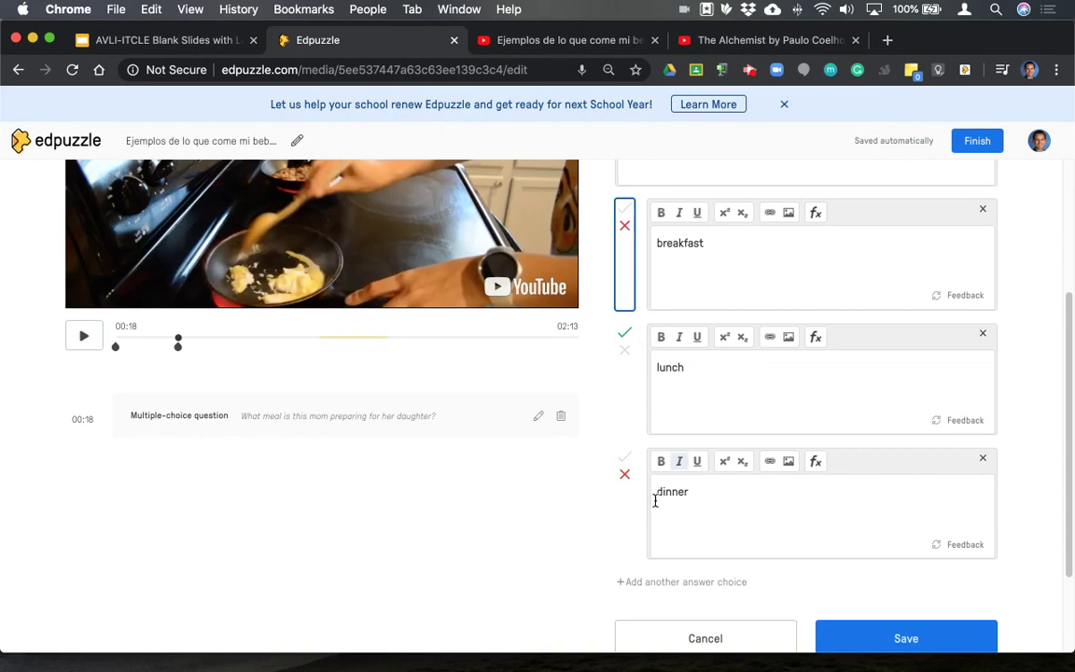
pyautogui.click(952, 642)
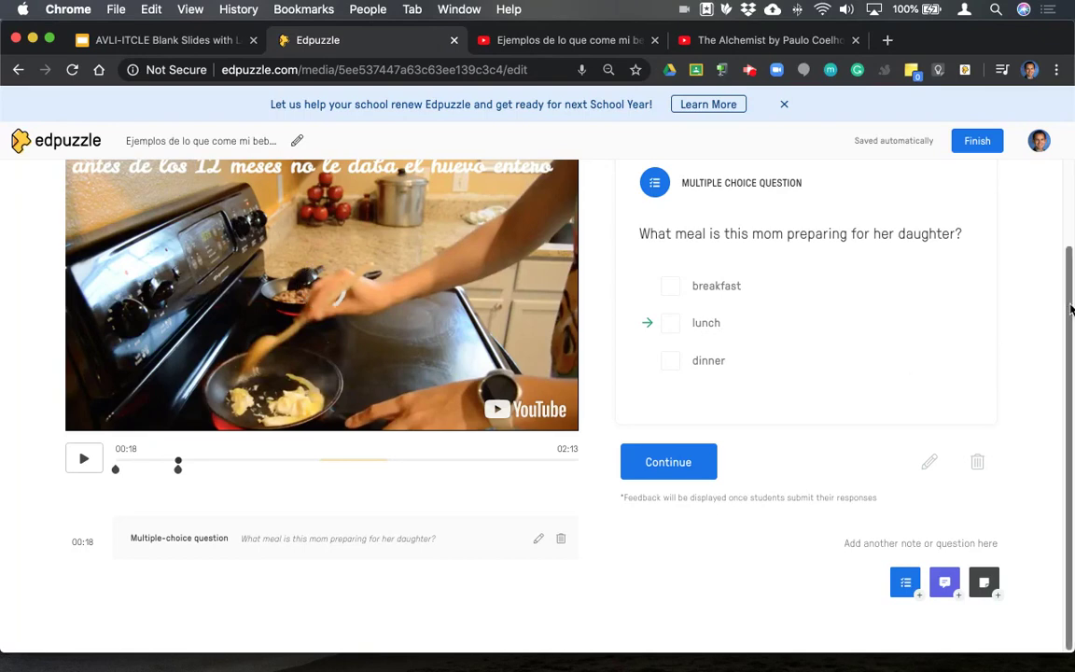
pyautogui.moveTo(1064, 308); pyautogui.dragTo(1070, 249)
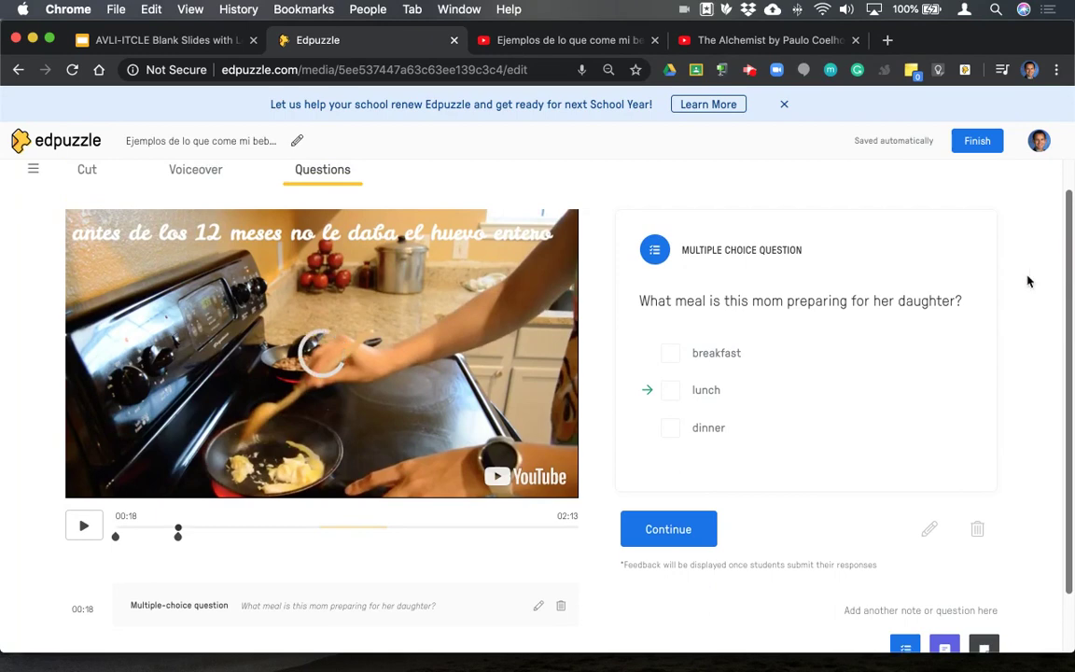
# Move the multiple-choice question's marker to about 00:37 on the timeline and jump the video there
pyautogui.moveTo(178, 534)
pyautogui.mouseDown()
pyautogui.moveTo(211, 535)
pyautogui.moveTo(177, 538)
pyautogui.moveTo(183, 575)
pyautogui.moveTo(247, 575)
pyautogui.mouseUp()
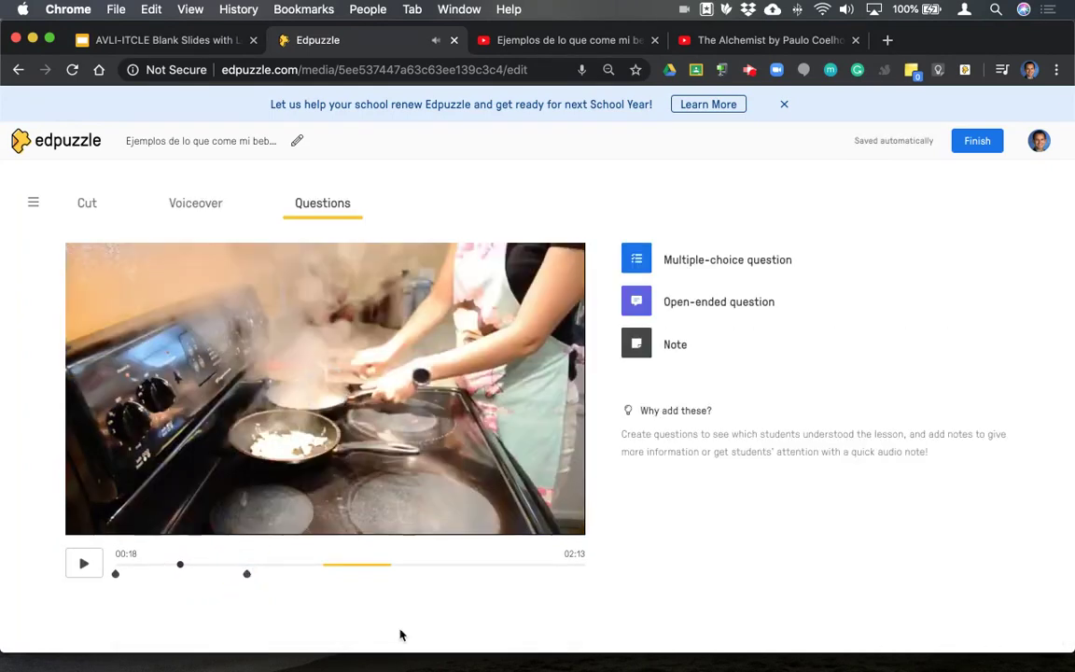
pyautogui.click(84, 564)
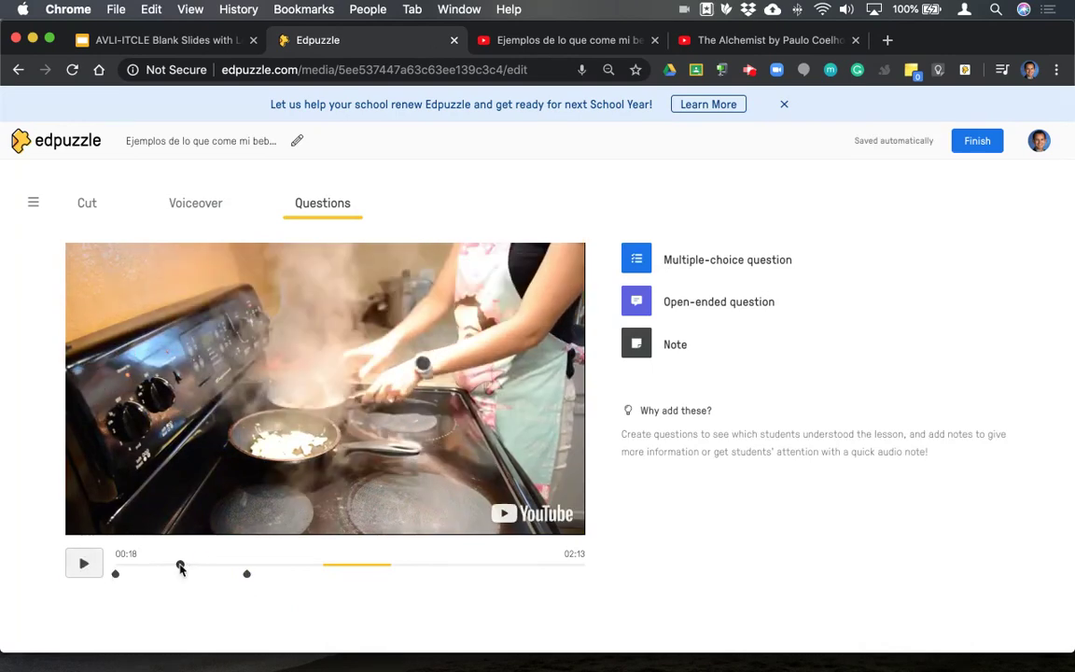
pyautogui.moveTo(180, 568); pyautogui.dragTo(244, 566)
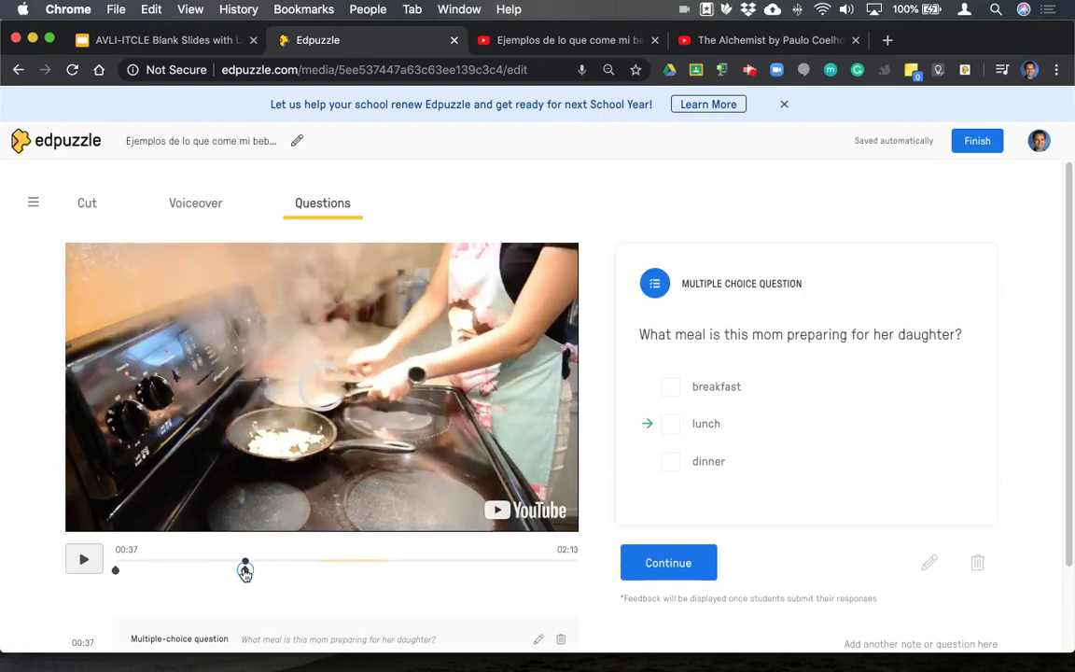
# Move the multiple-choice question's marker to 00:19 and show the question at its new time
pyautogui.moveTo(245, 571); pyautogui.dragTo(185, 571)
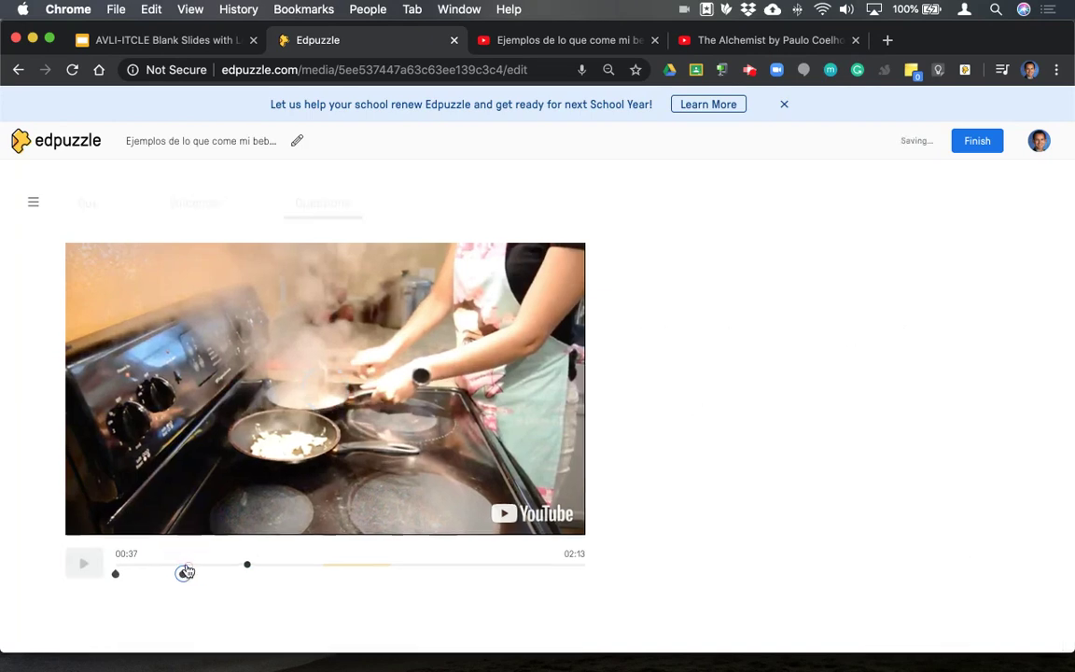
pyautogui.click(84, 561)
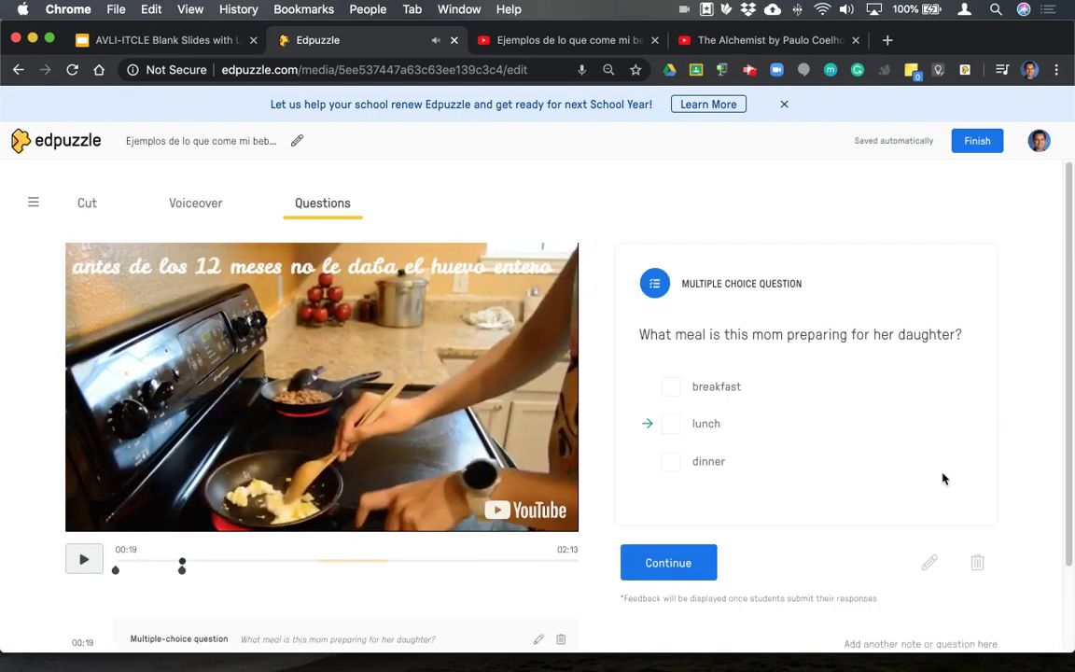
pyautogui.click(1070, 221)
pyautogui.scroll(-3, 1070, 221)
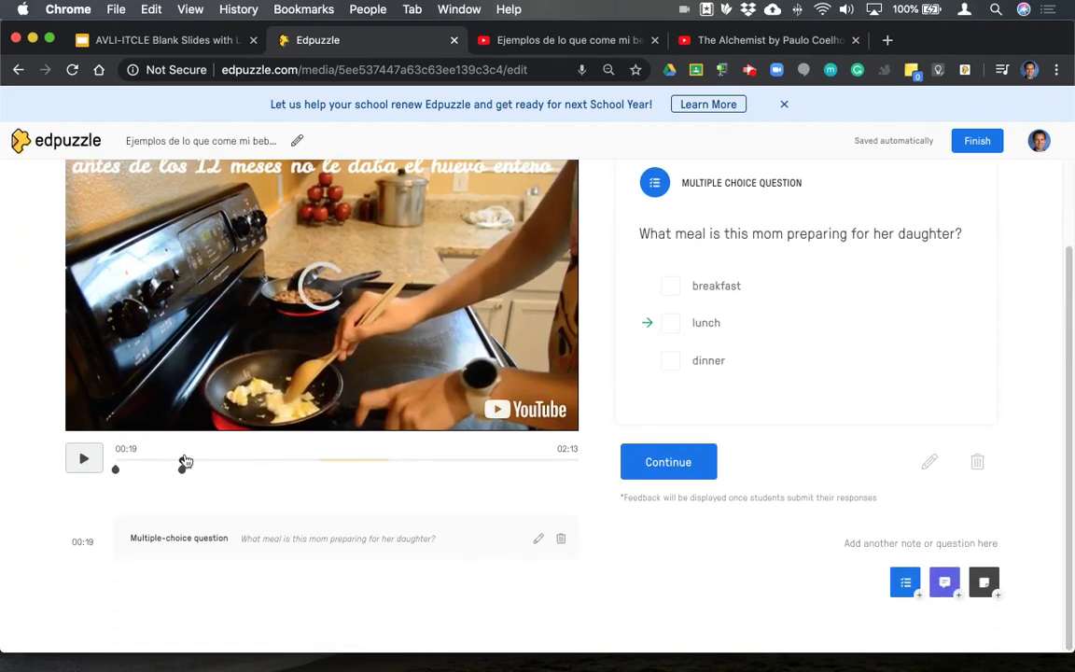
# Skip the video ahead and start a new note at 00:45
pyautogui.click(184, 463)
pyautogui.click(245, 458)
pyautogui.click(272, 566)
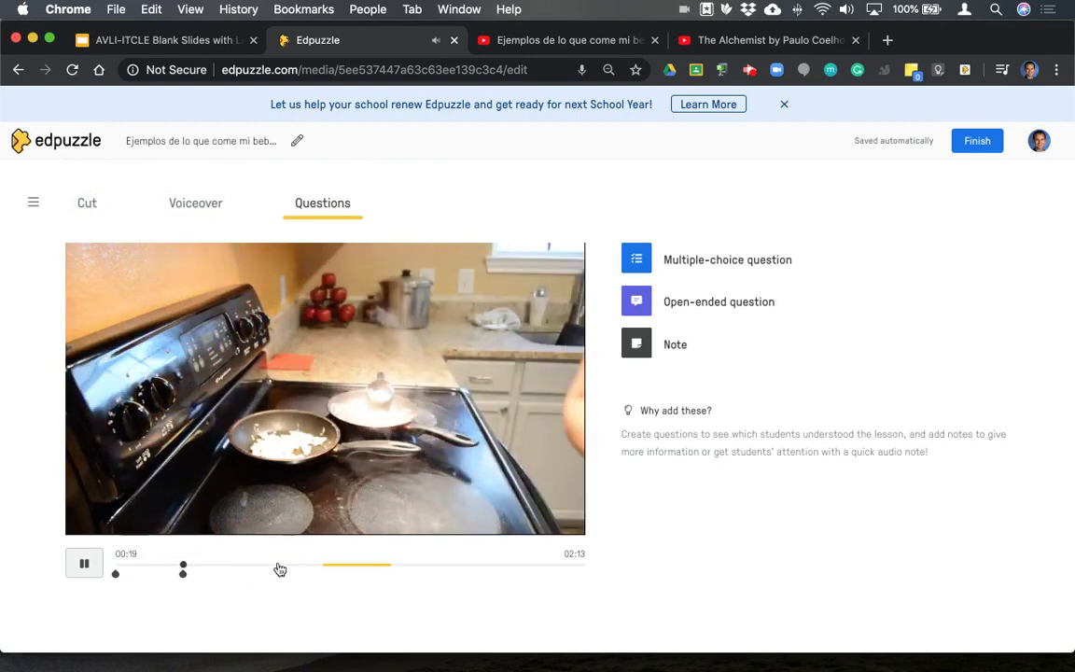
pyautogui.click(280, 567)
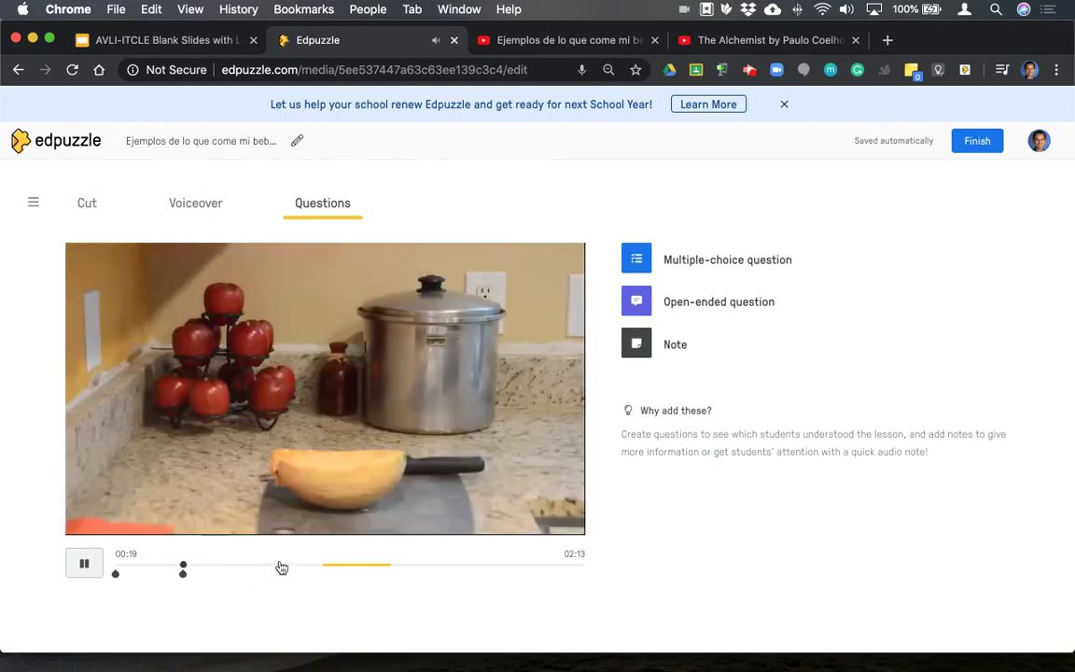
pyautogui.click(282, 567)
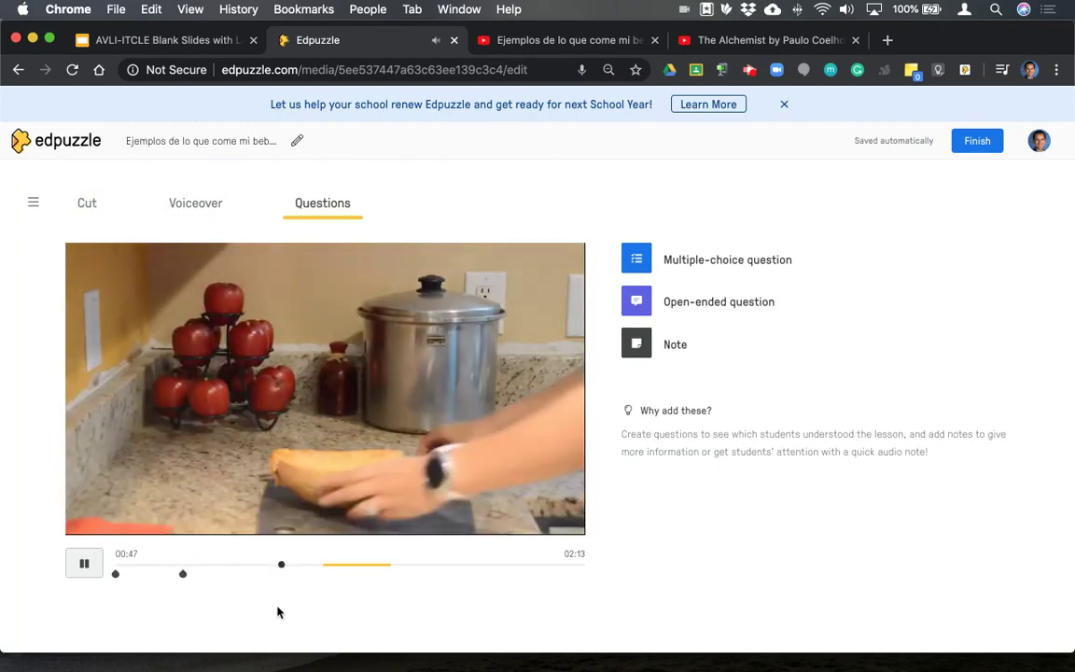
pyautogui.click(644, 350)
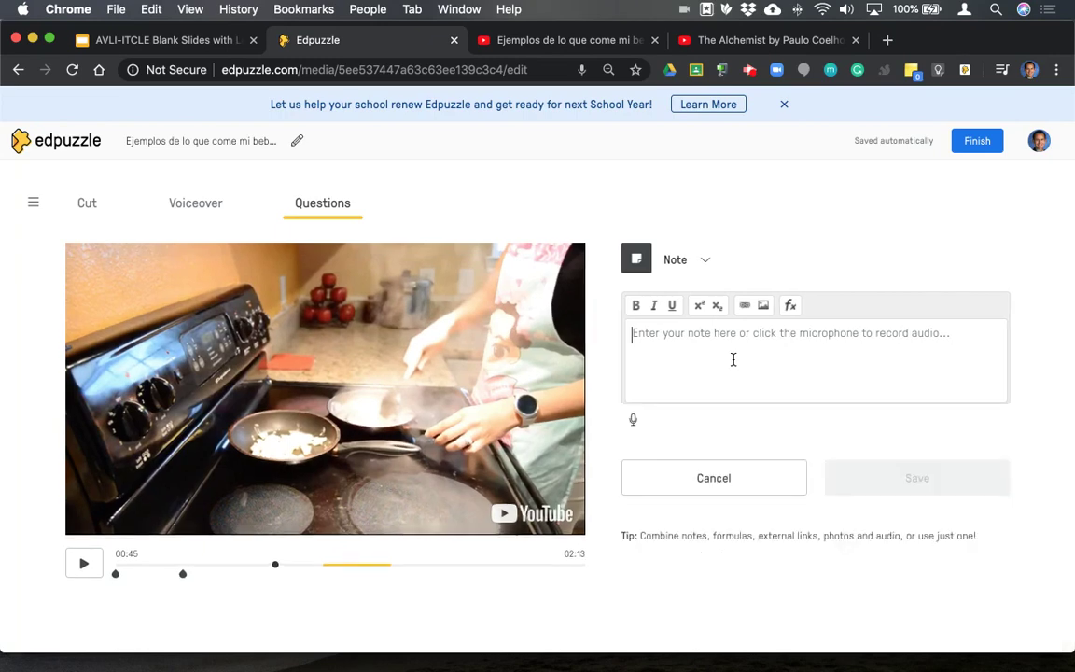
# Write the note "Pay attendtion to what mom says about healthy meal options for her 10 month daughter."
pyautogui.click(733, 359)
pyautogui.write('Pay attendtion to')
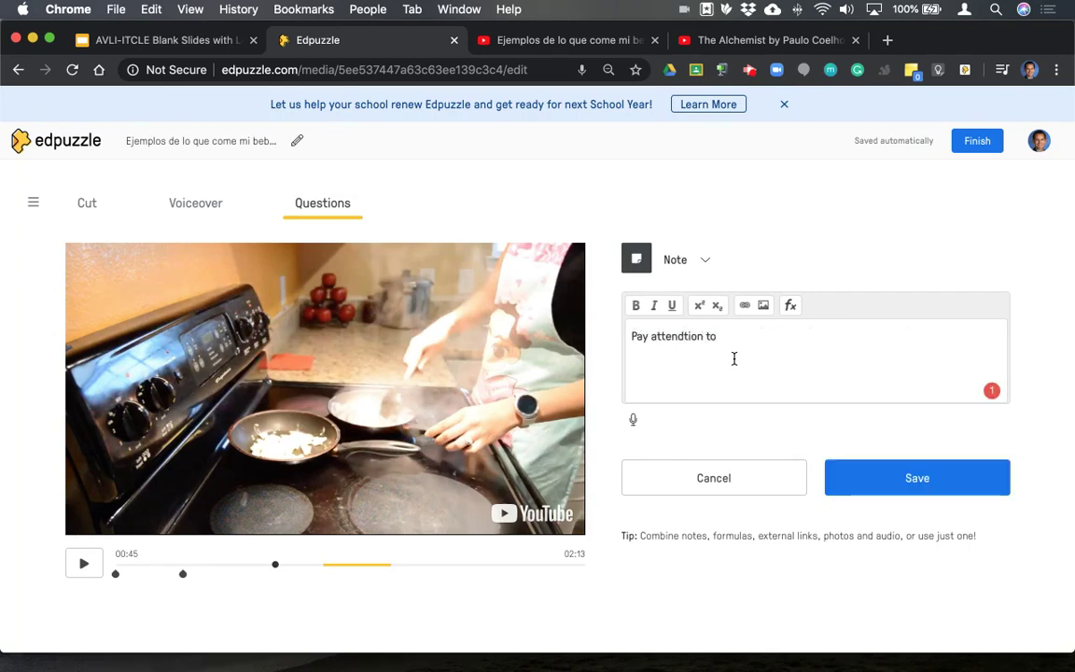
pyautogui.write(' what mom says about')
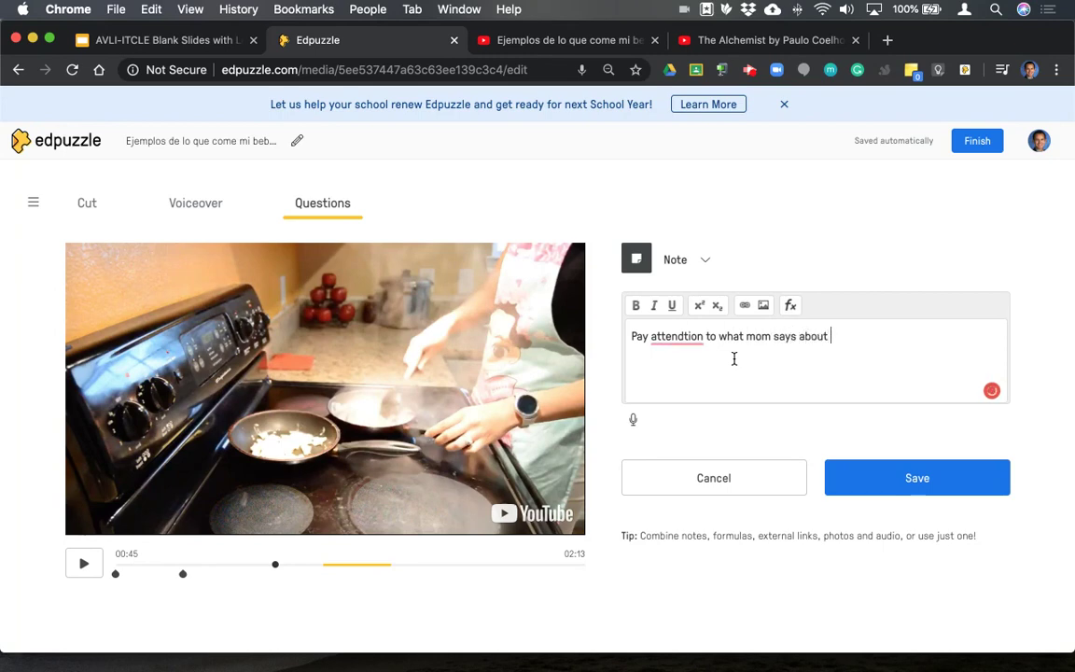
pyautogui.write(' healthy meal opt')
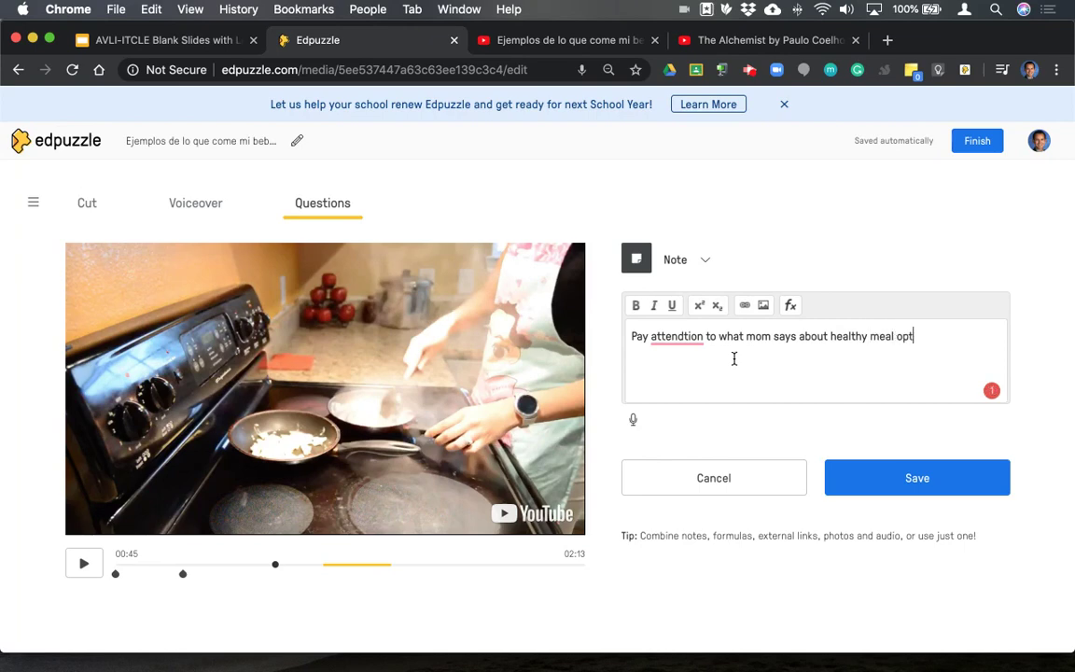
pyautogui.write('ions for her 10 month daughter.')
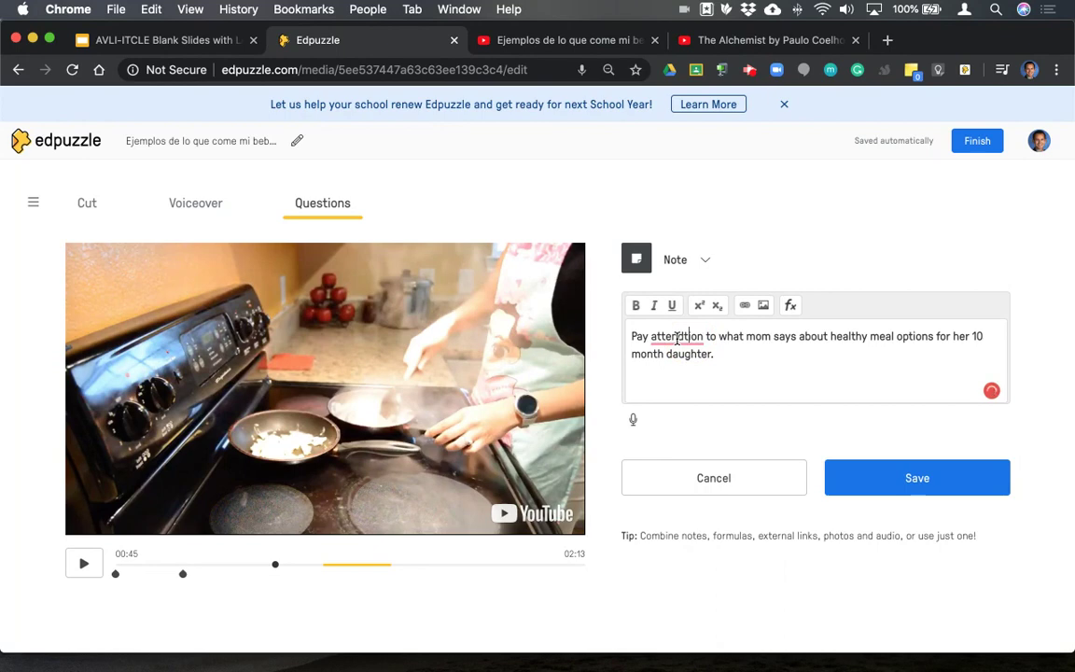
# Correct the note's wording to "attention" and "10-month", and save the note
pyautogui.rightClick(676, 338)
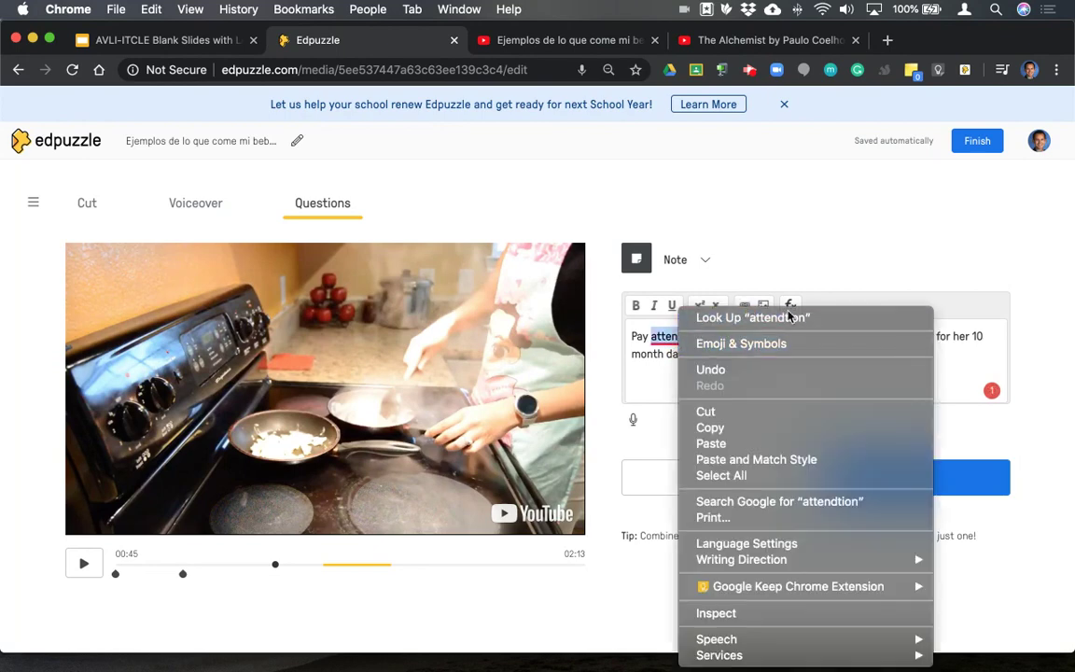
pyautogui.click(702, 337)
pyautogui.click(698, 338)
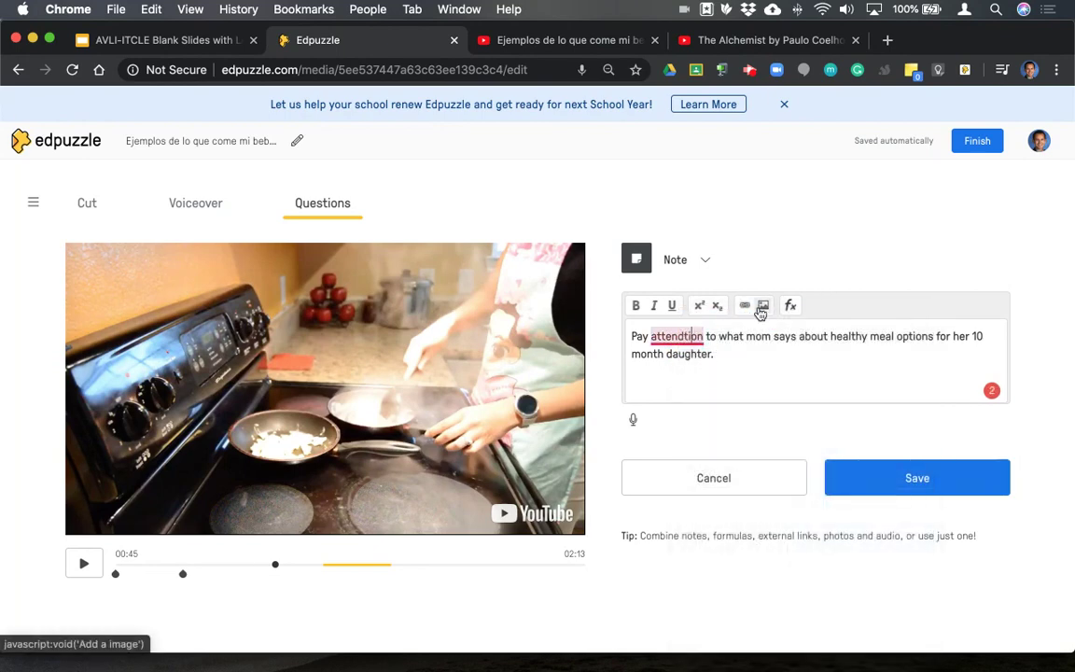
pyautogui.press('BackSpace')
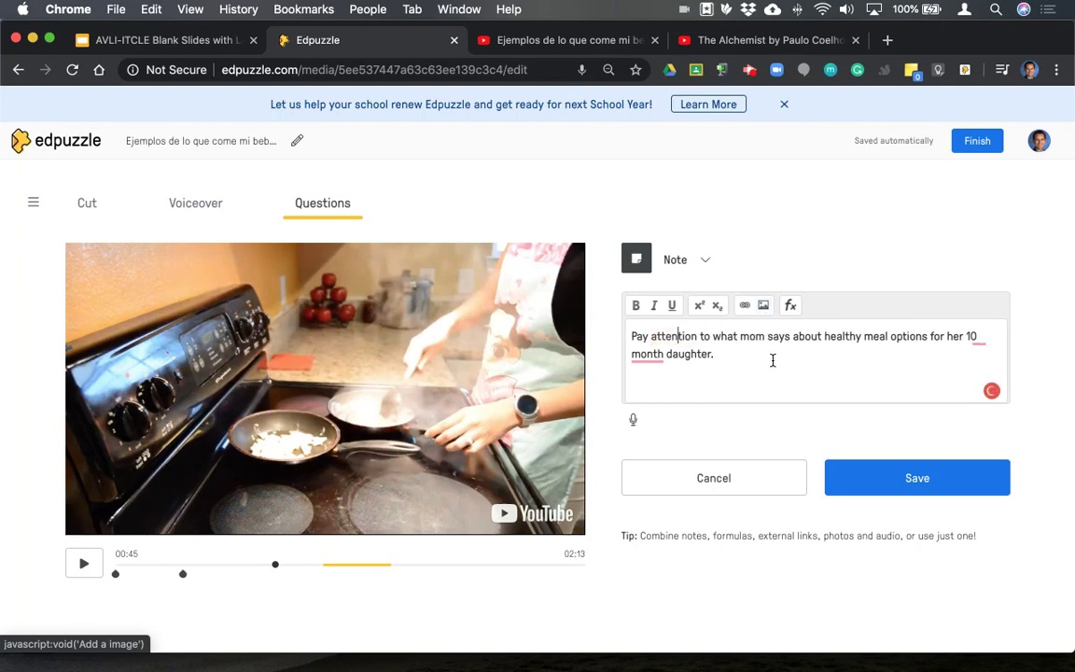
pyautogui.click(633, 354)
pyautogui.press('BackSpace')
pyautogui.write('-')
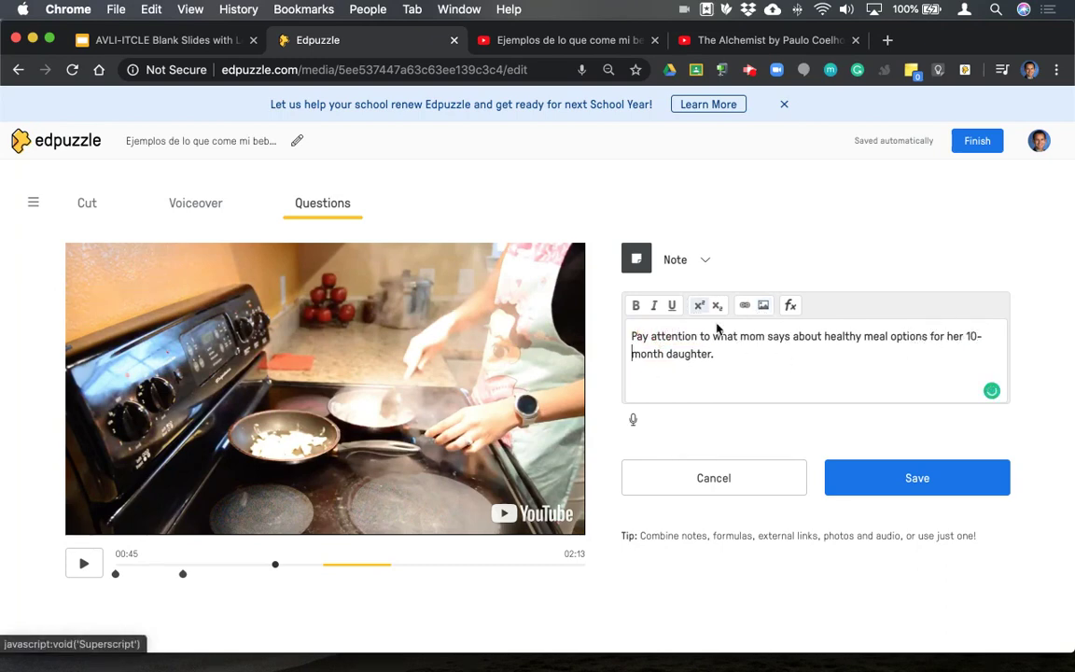
pyautogui.click(936, 486)
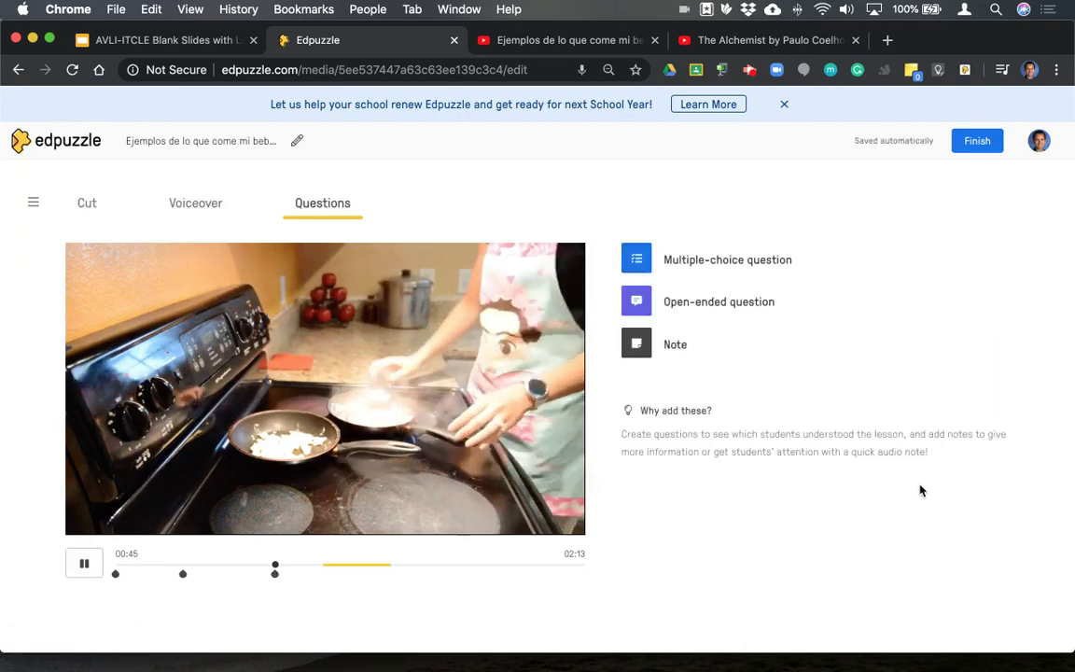
# Pause the video and review the saved note and the lesson's cut and voiceover sections
pyautogui.click(86, 565)
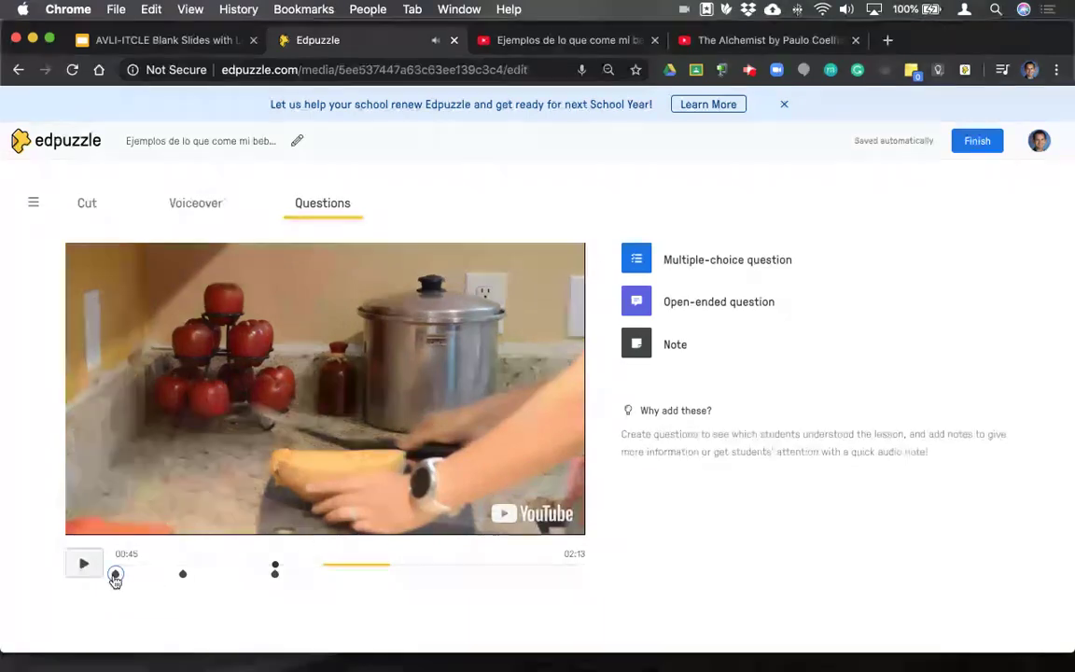
pyautogui.click(182, 573)
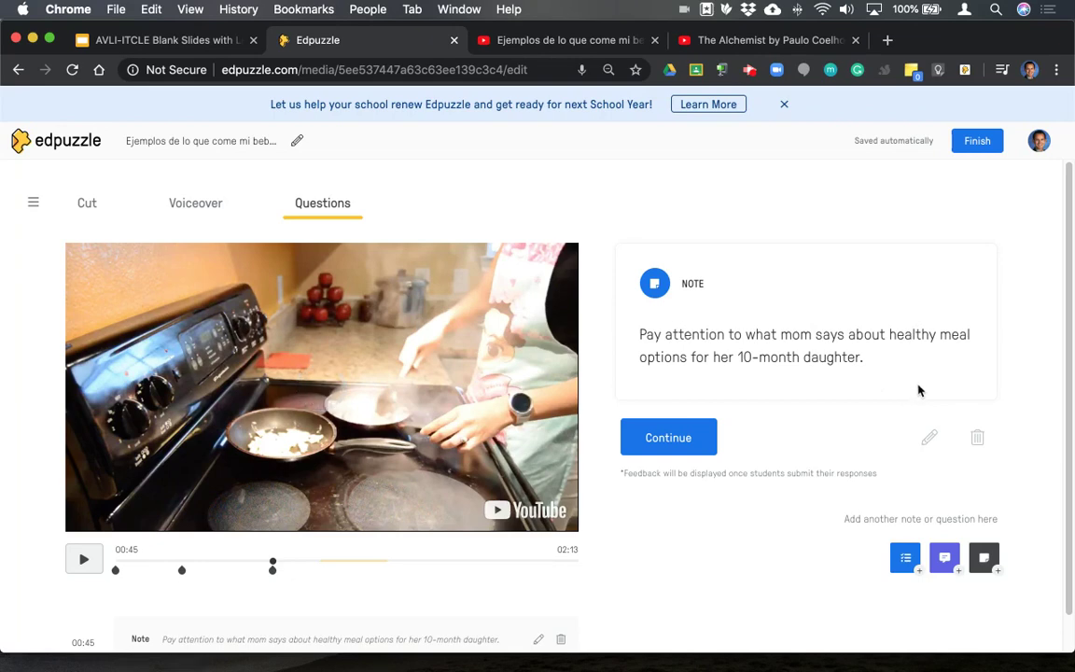
pyautogui.click(99, 205)
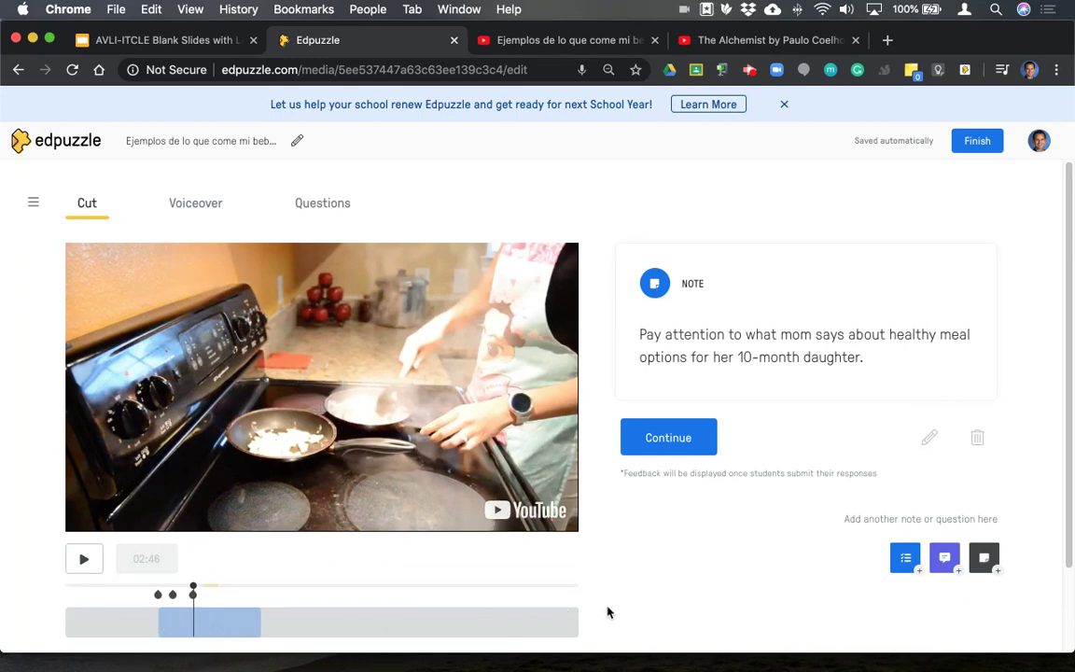
pyautogui.click(198, 205)
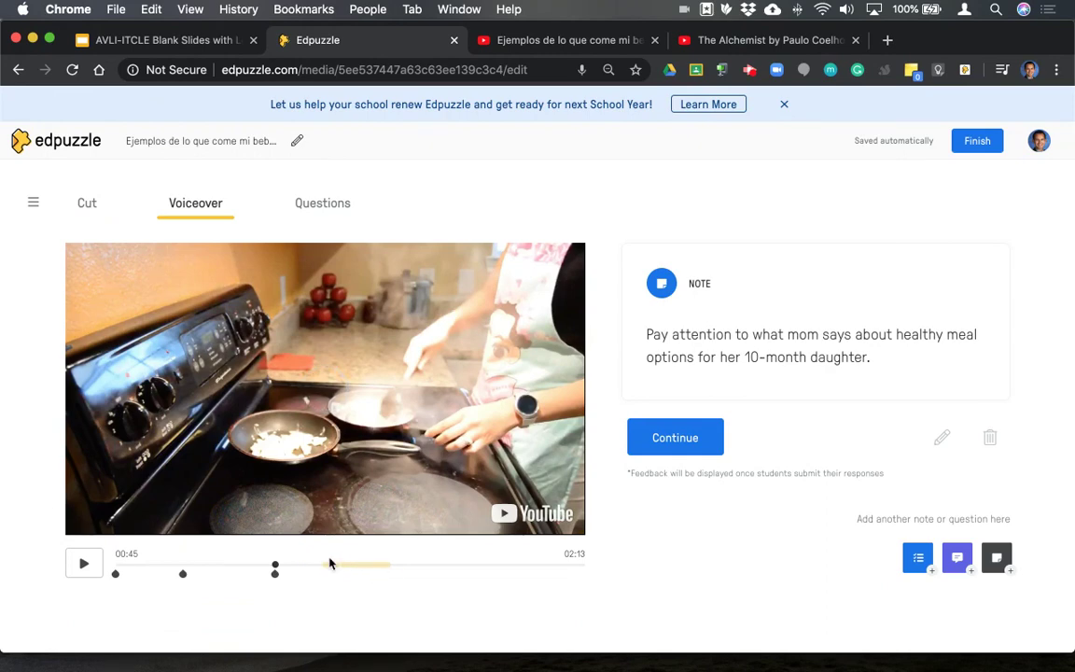
# Return to the lesson's questions, continue the video past the note and pause at 00:46
pyautogui.click(317, 203)
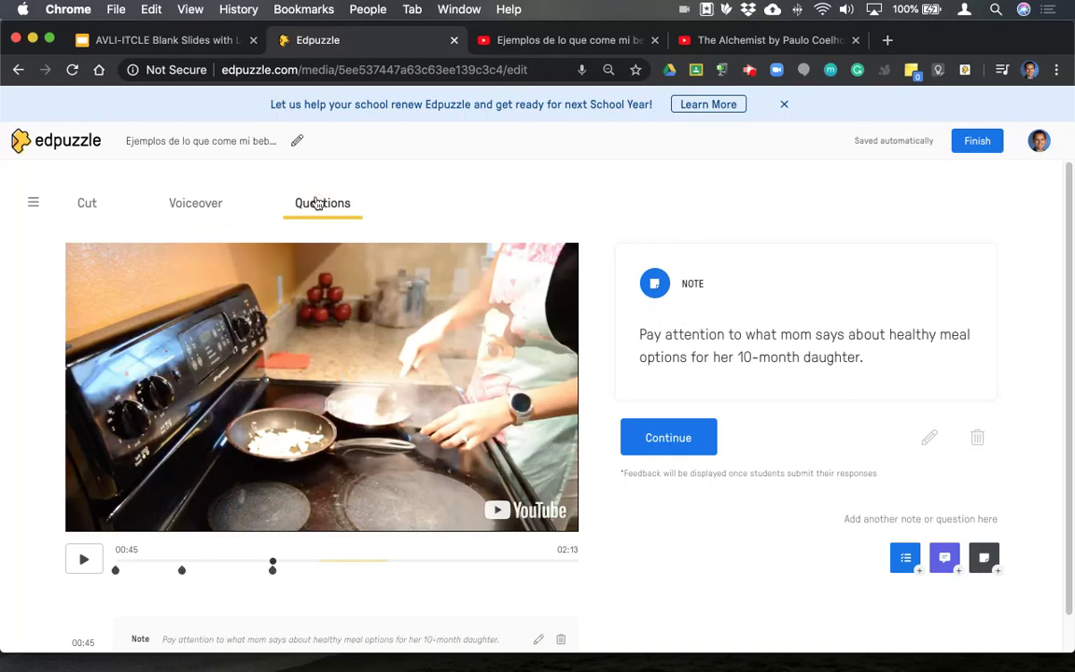
pyautogui.click(684, 432)
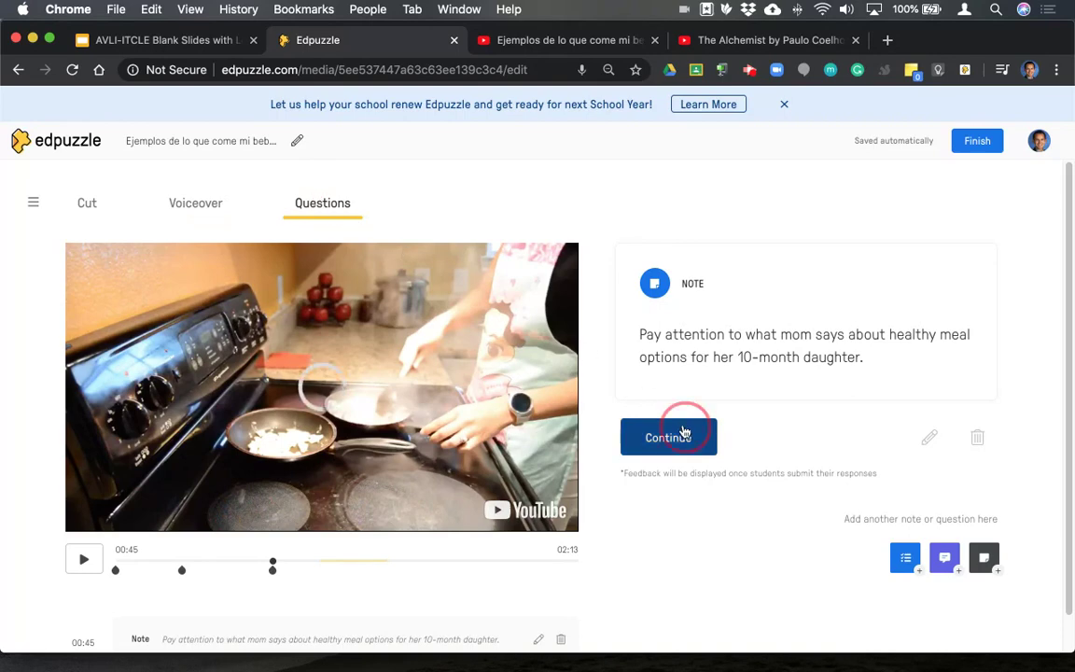
pyautogui.click(82, 561)
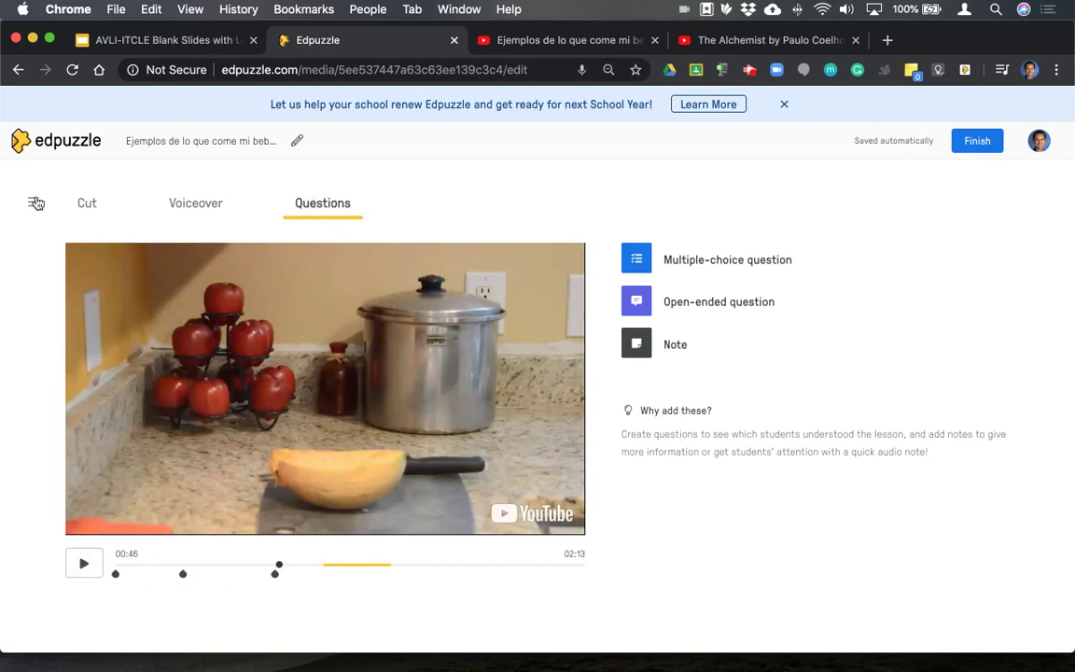
# Show the lesson's list of video events and review its questions, note and voiceover with their timestamps
pyautogui.click(35, 204)
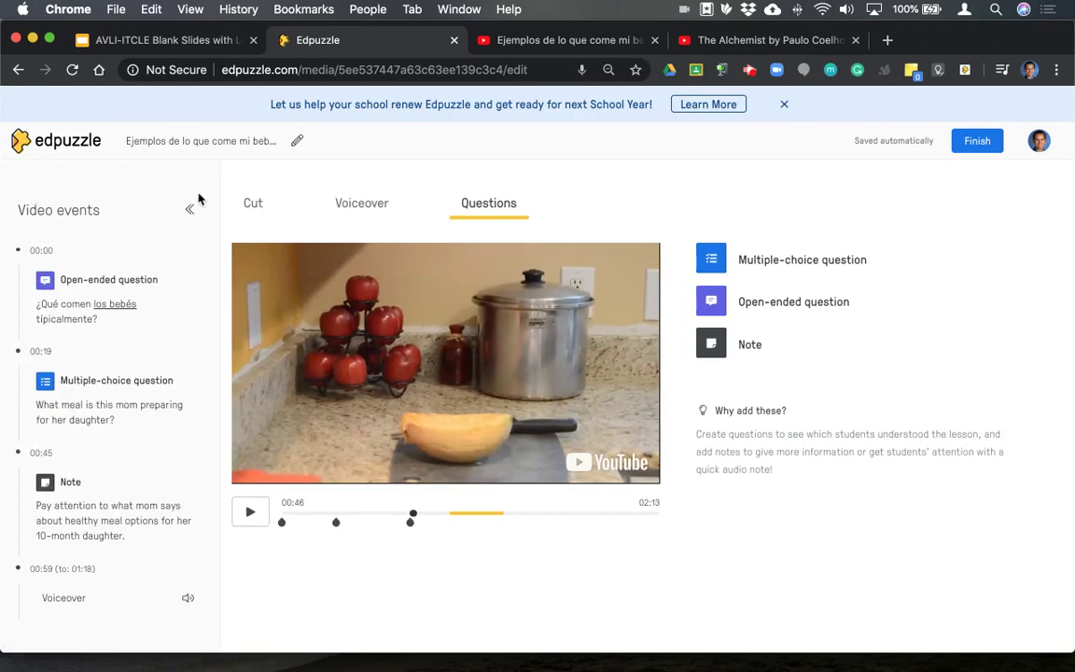
pyautogui.click(189, 209)
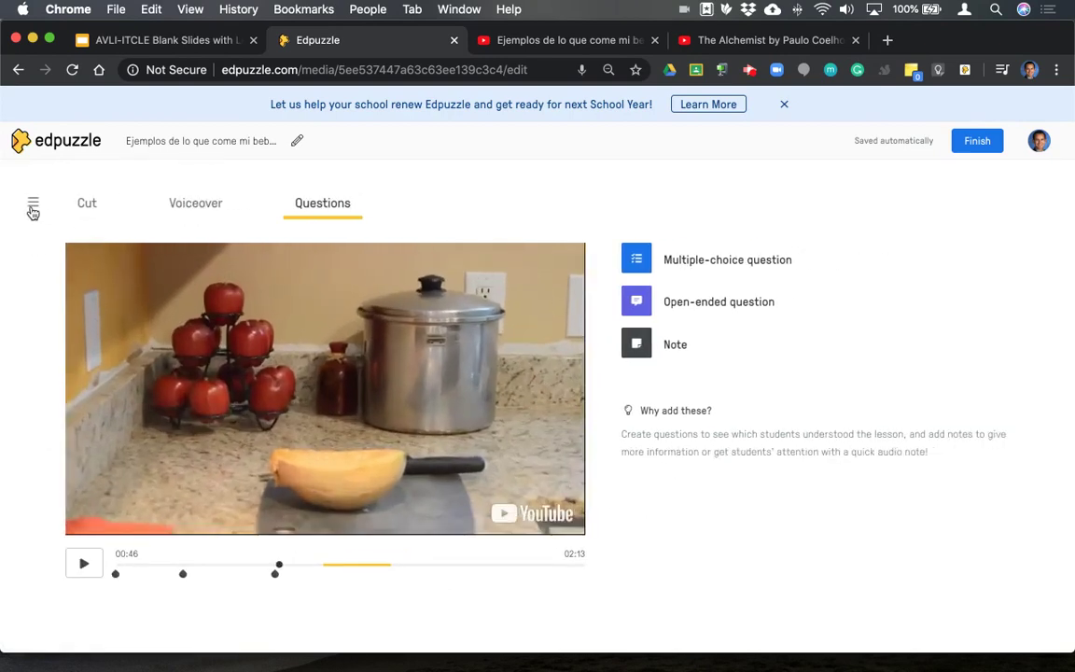
pyautogui.click(32, 205)
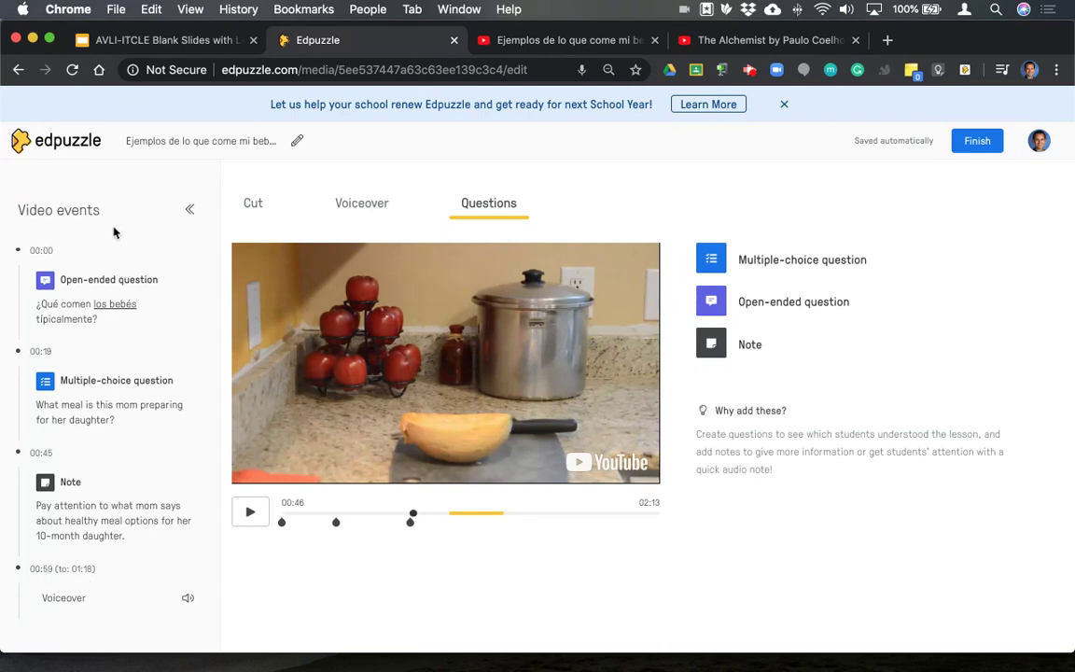
pyautogui.click(189, 213)
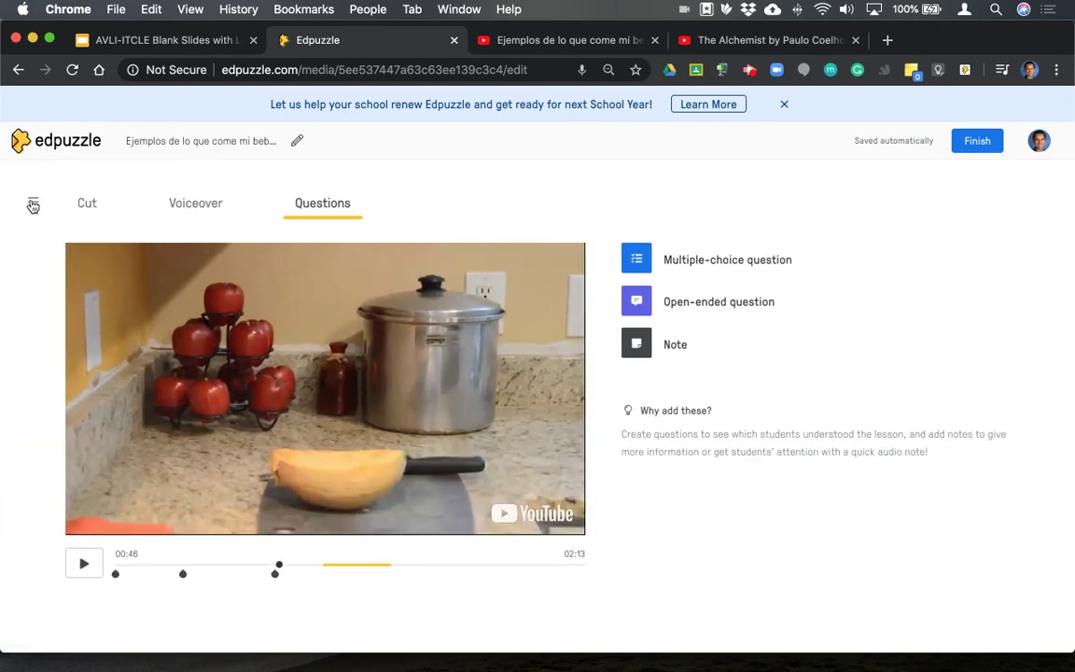
pyautogui.click(32, 205)
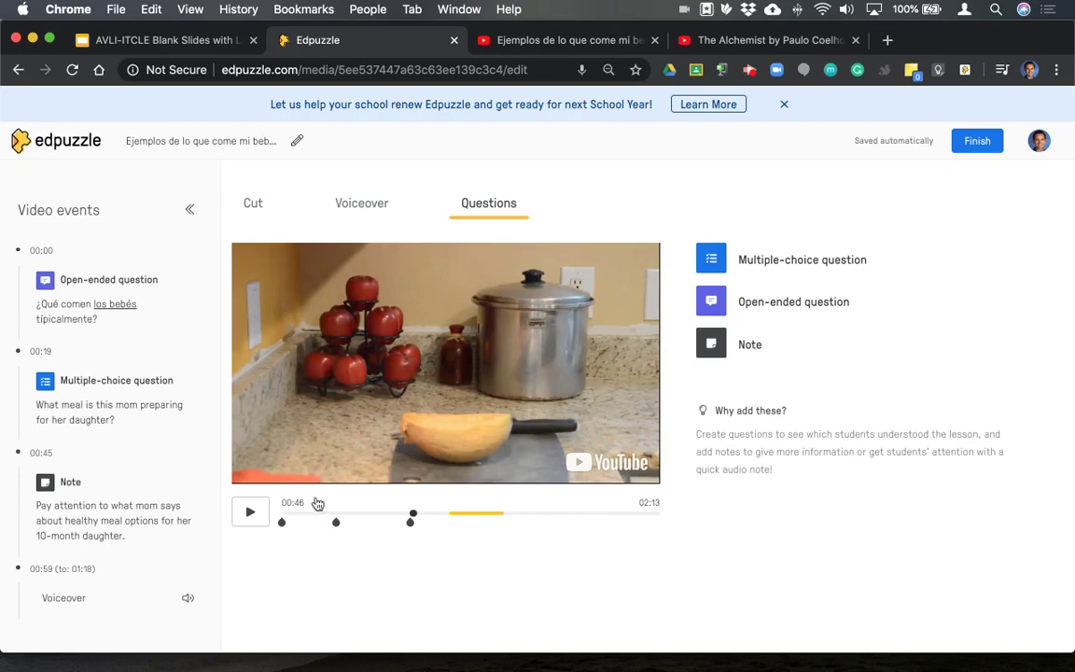
# Finish editing the lesson and assign it to the Practice class
pyautogui.click(984, 146)
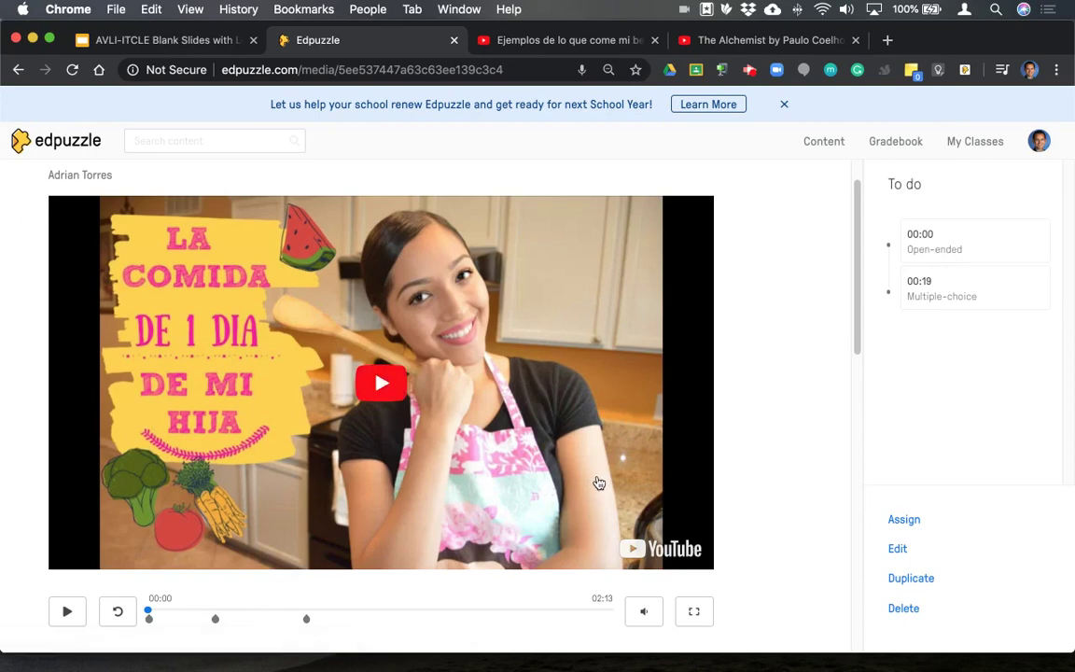
pyautogui.click(910, 524)
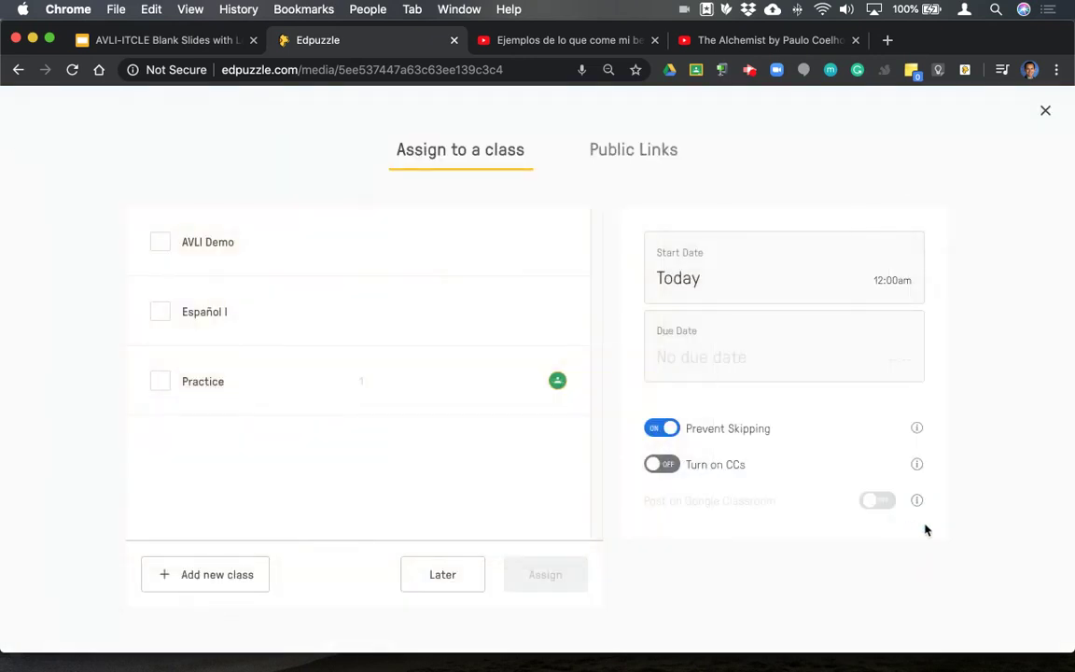
pyautogui.click(158, 388)
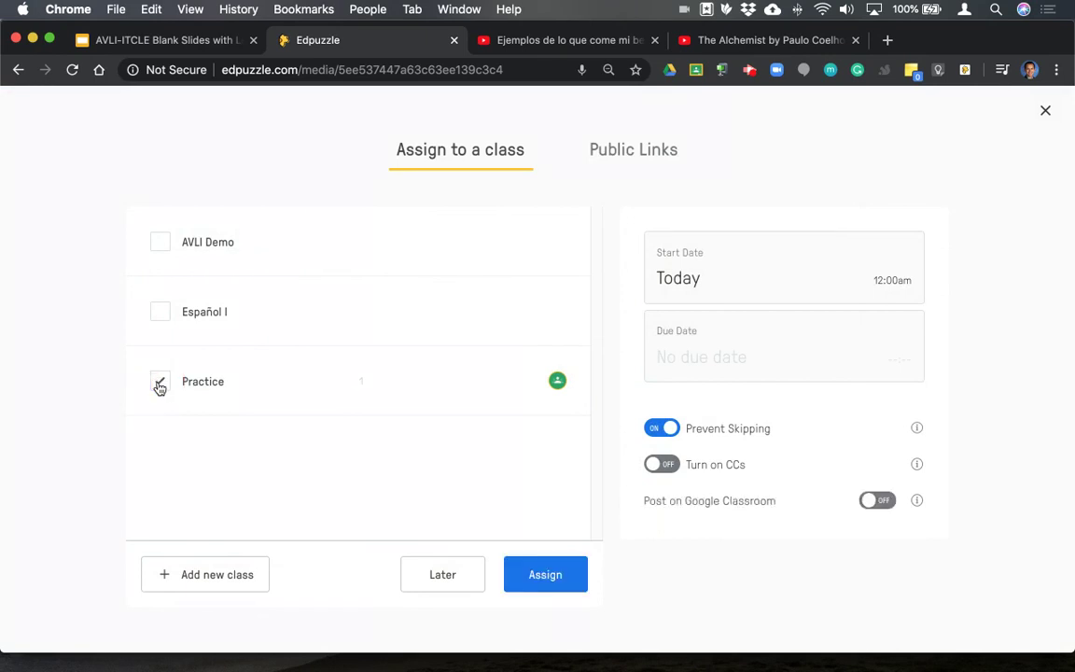
pyautogui.click(561, 580)
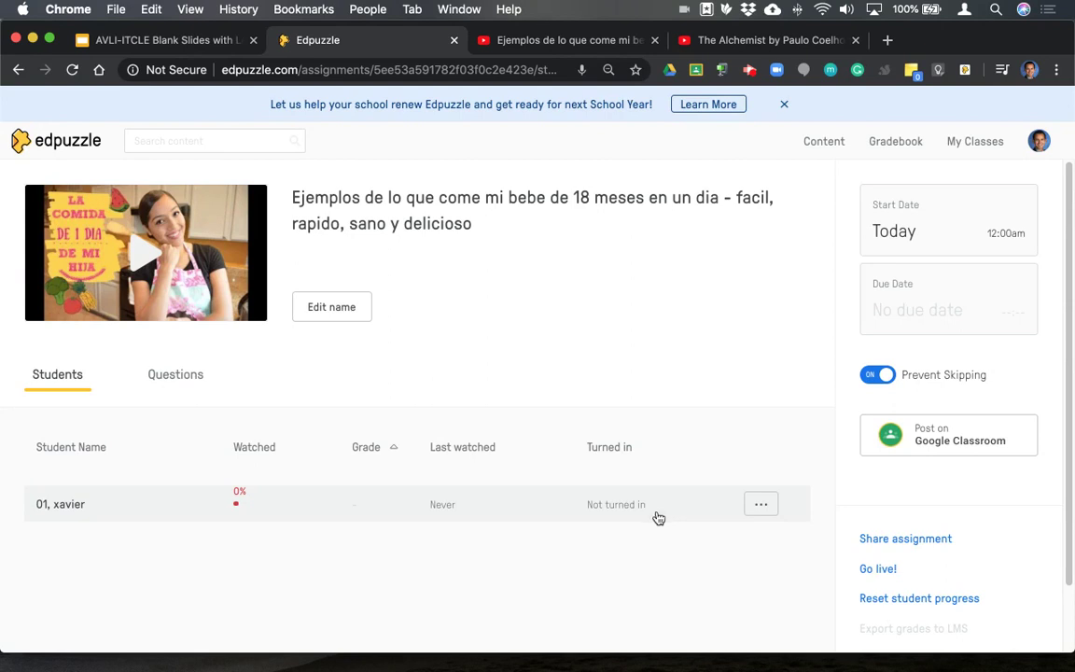
# Examine the listed student's viewing progress and question responses for the assignment, and return to the assignment overview
pyautogui.click(93, 505)
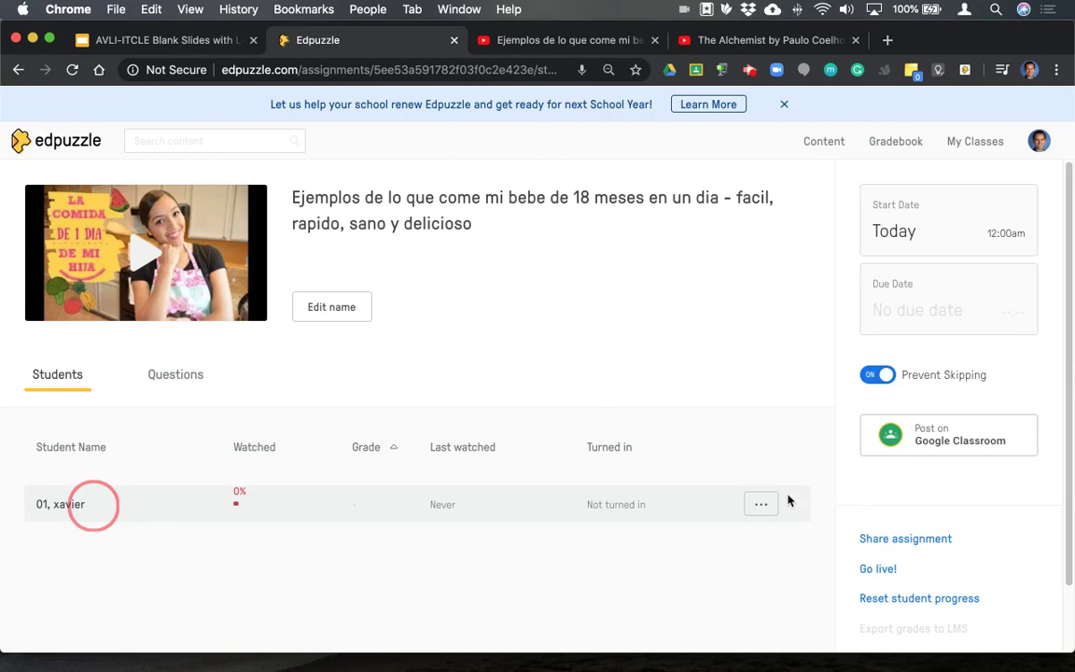
pyautogui.click(1071, 180)
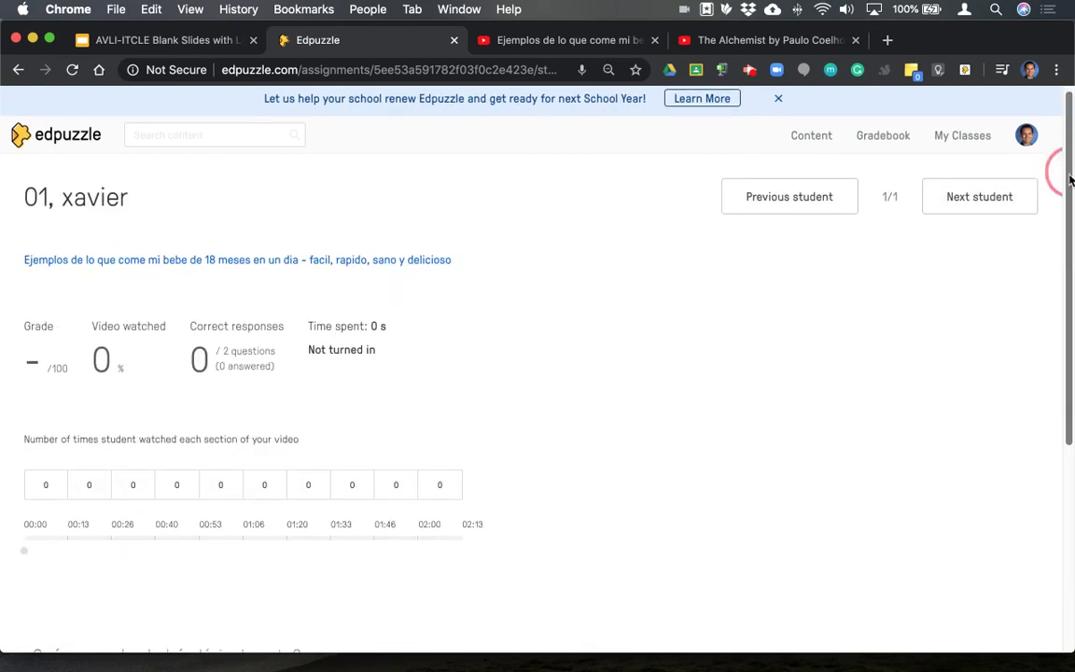
pyautogui.moveTo(1071, 180); pyautogui.dragTo(1071, 400)
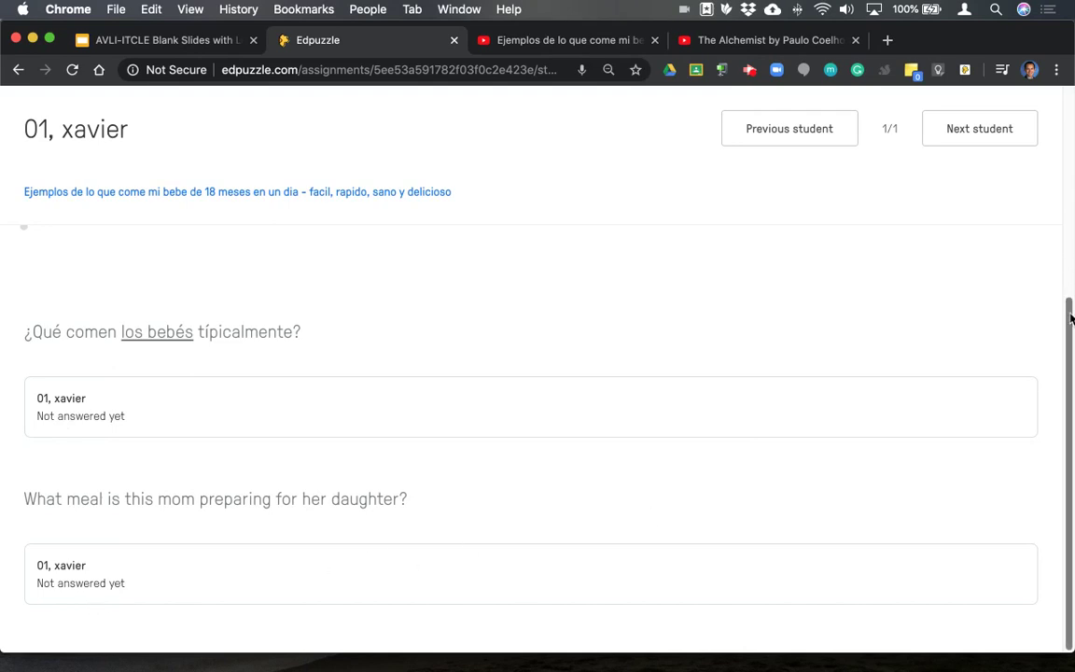
pyautogui.moveTo(1070, 318); pyautogui.dragTo(1058, 84)
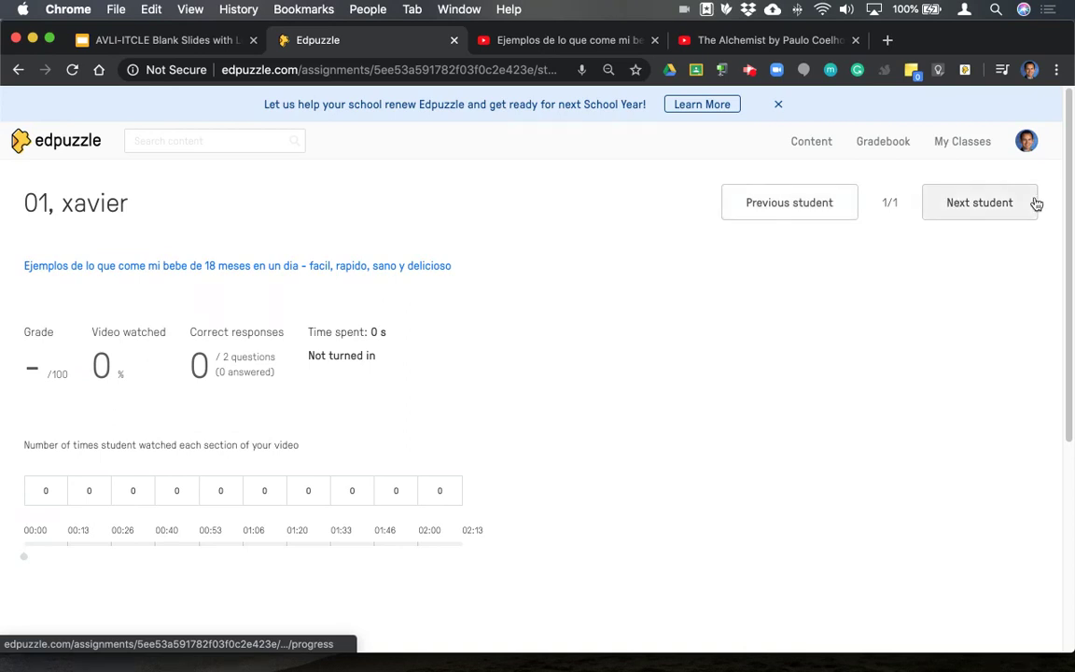
pyautogui.click(18, 71)
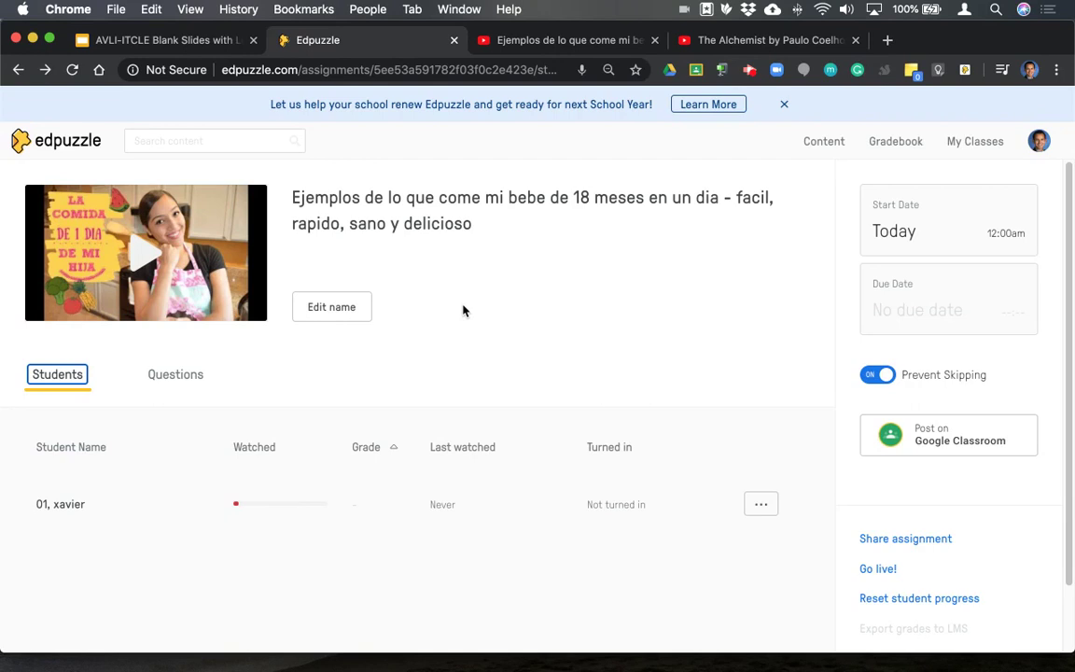
pyautogui.click(190, 140)
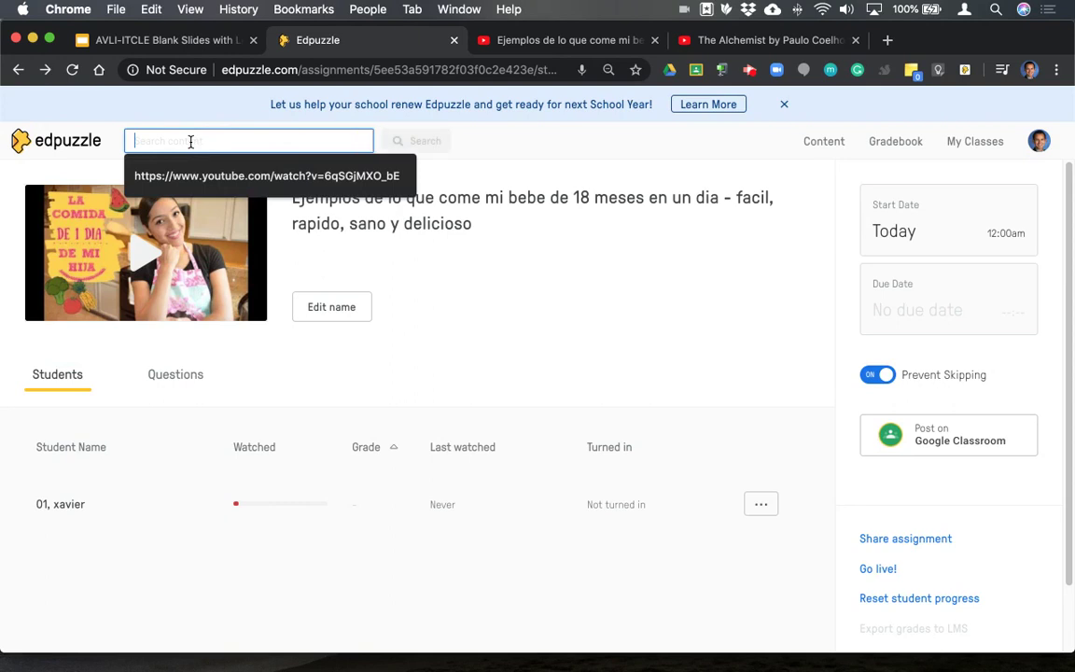
pyautogui.click(510, 327)
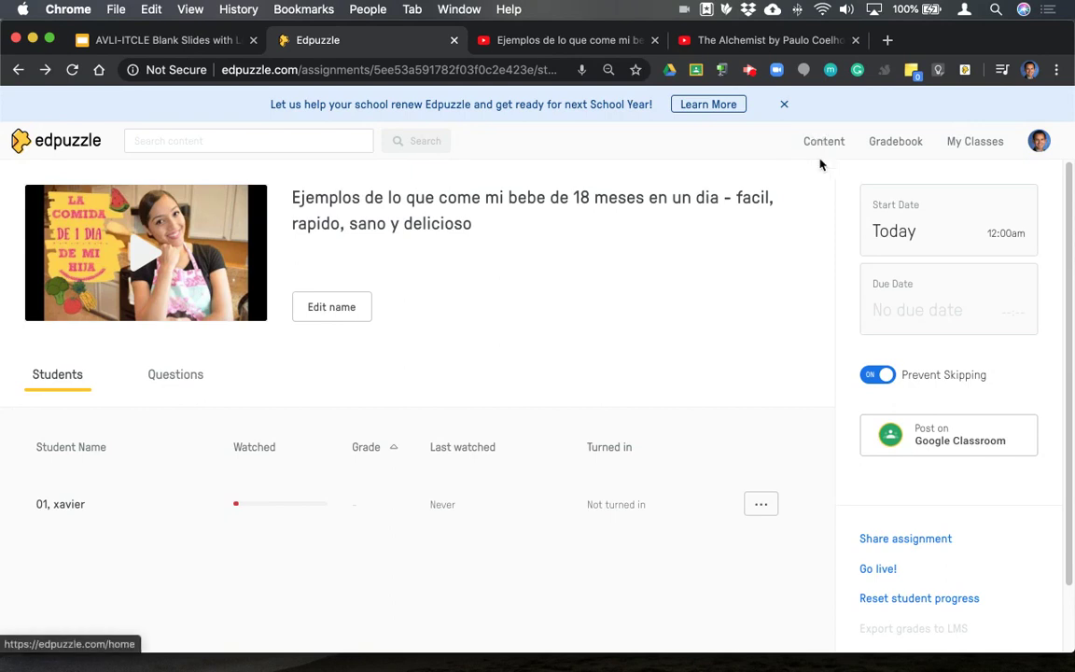